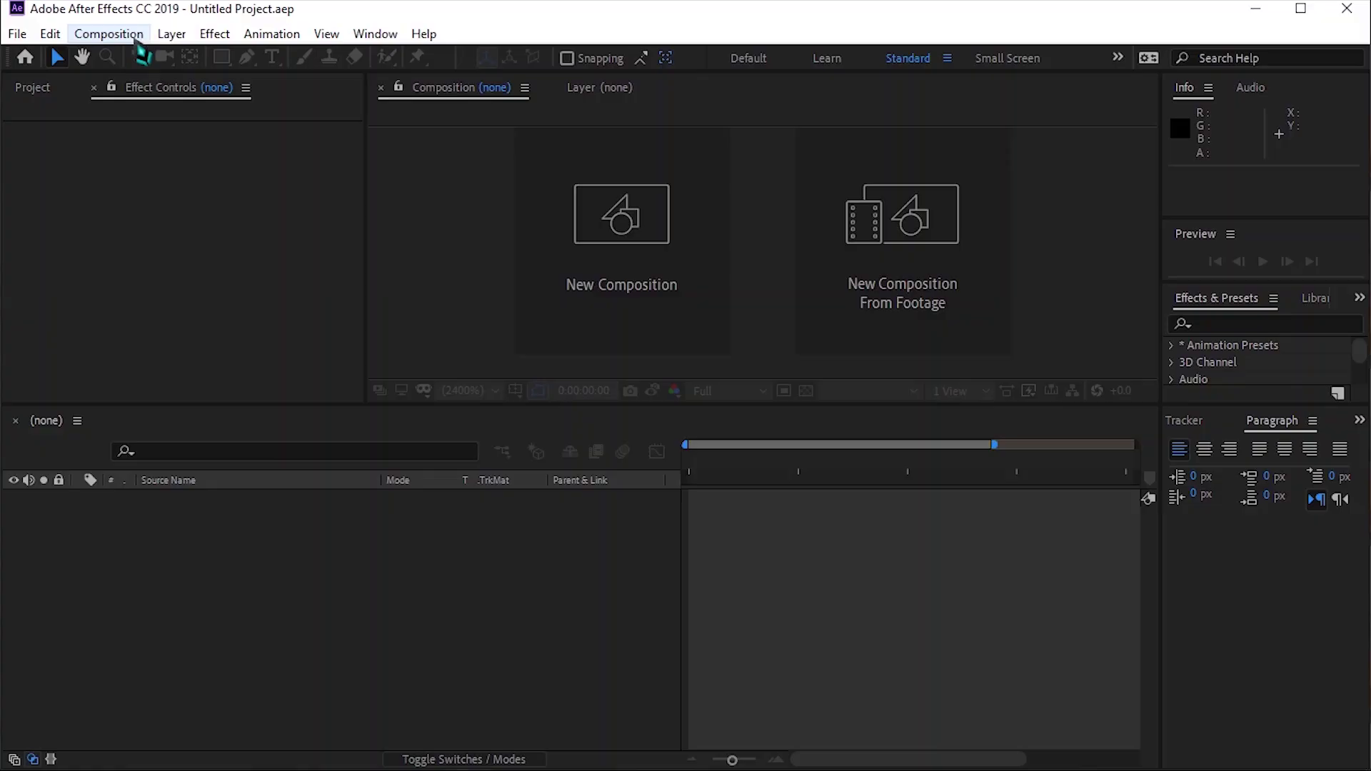
- Open the Composition menu to begin a new composition
click(114, 34)
- Create a composition named Main Comp with a 0:00:08:01 duration and confirm it
click(167, 61)
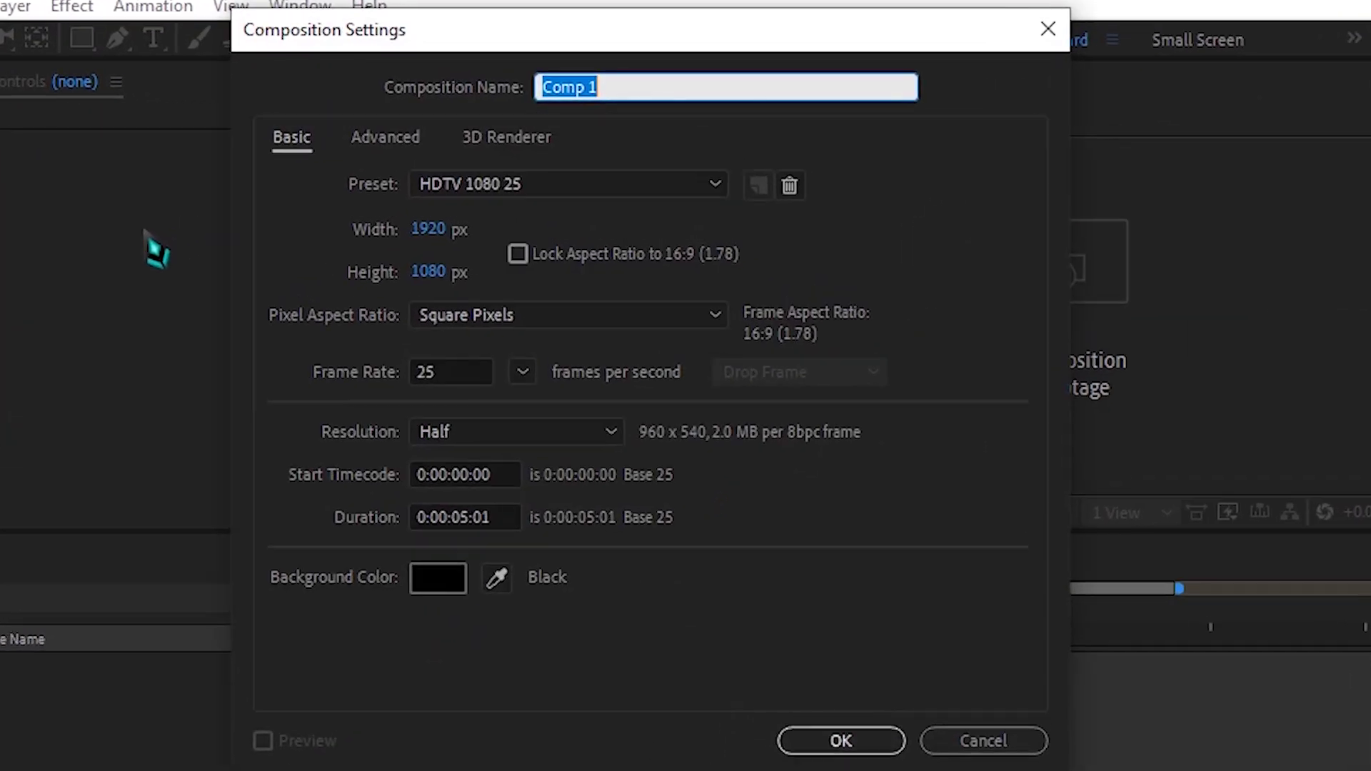
text(Main Comp)
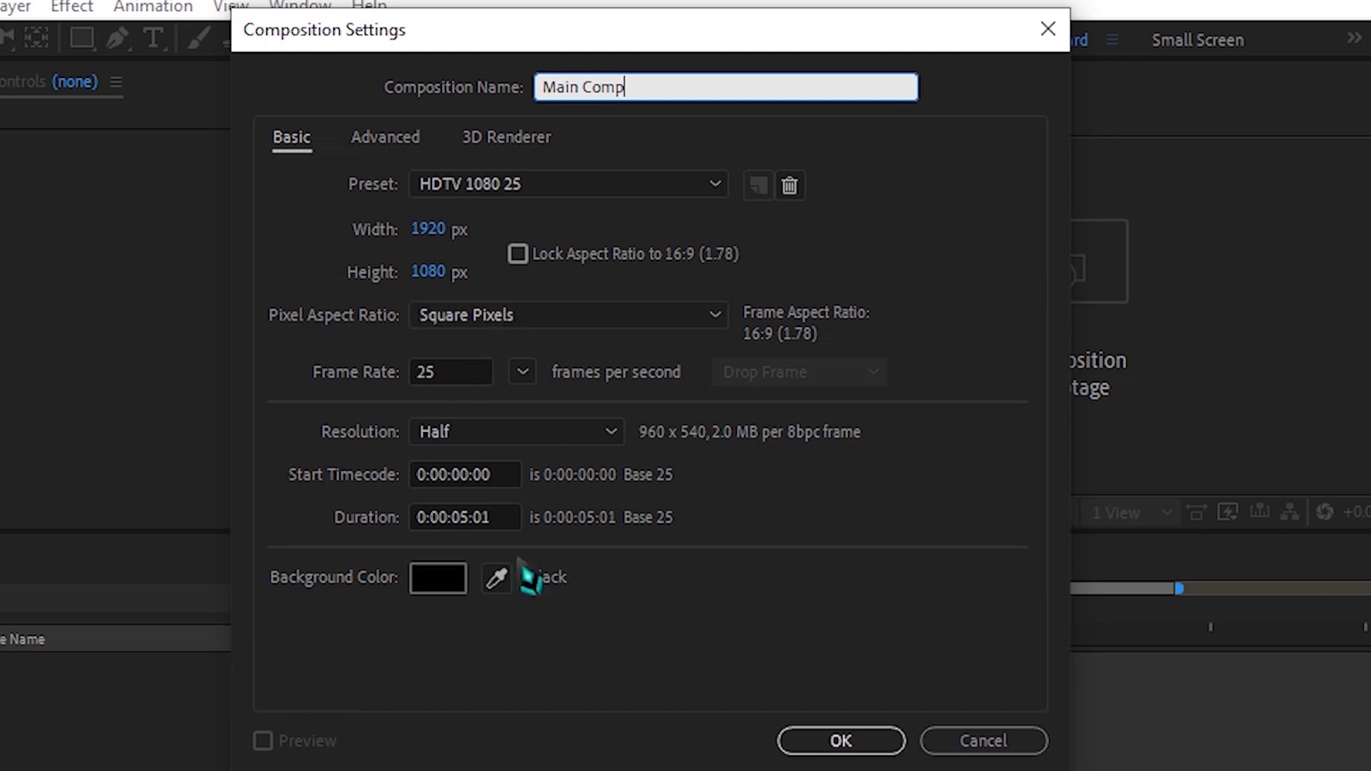
click(472, 518)
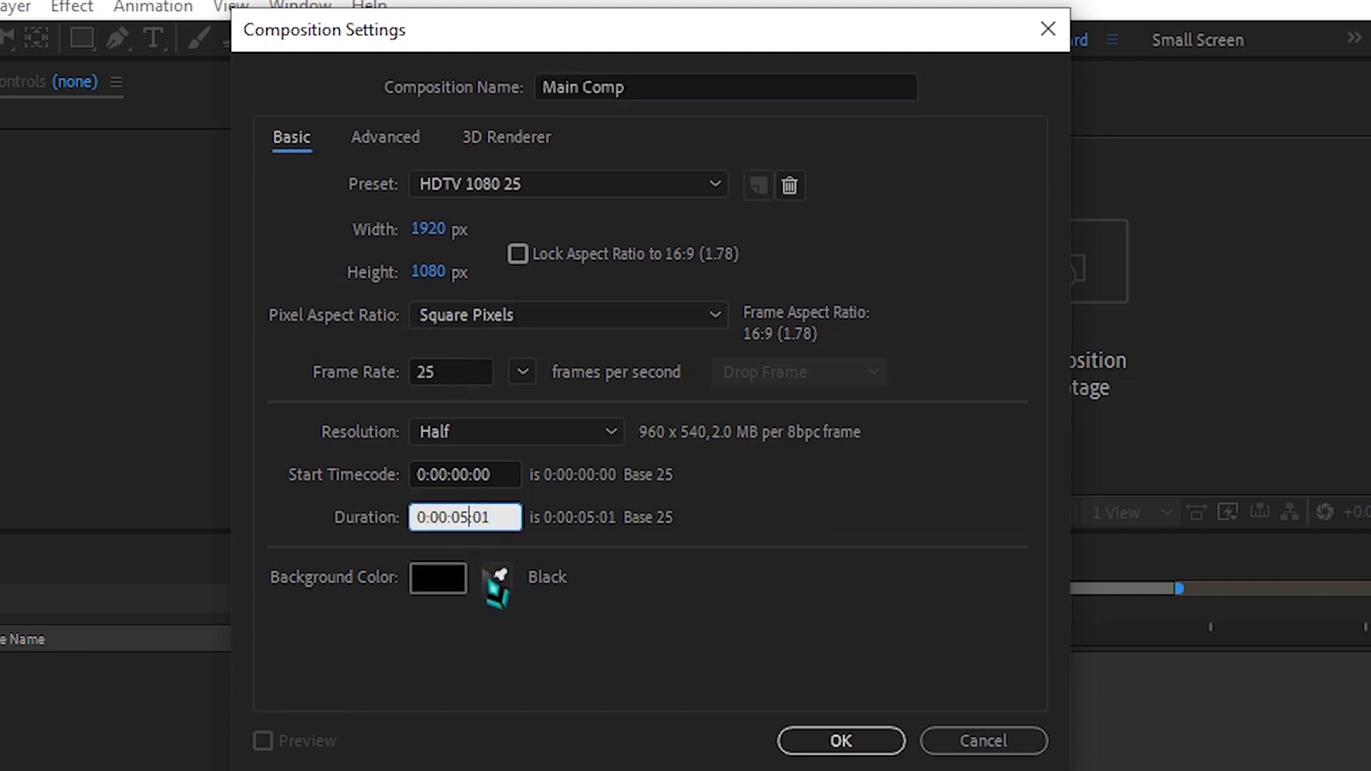
text(8)
click(583, 623)
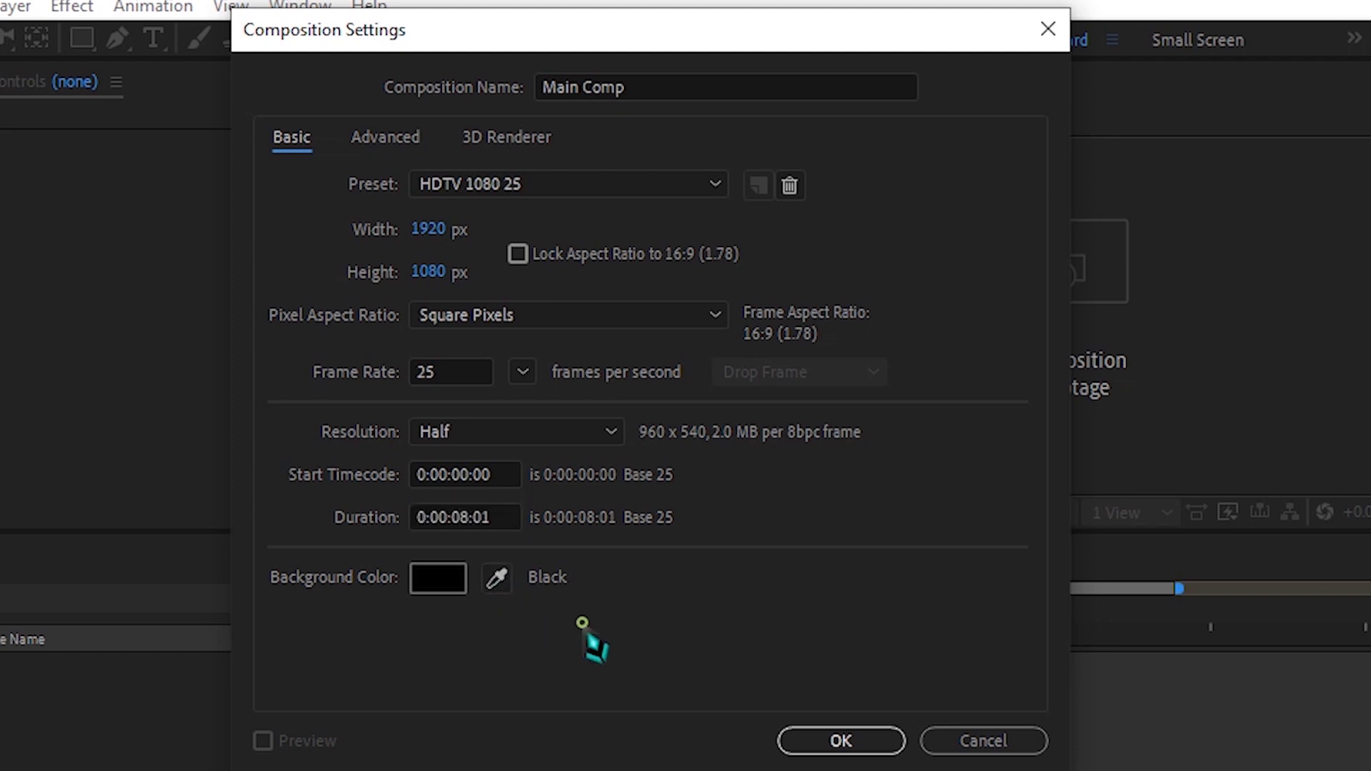
click(886, 742)
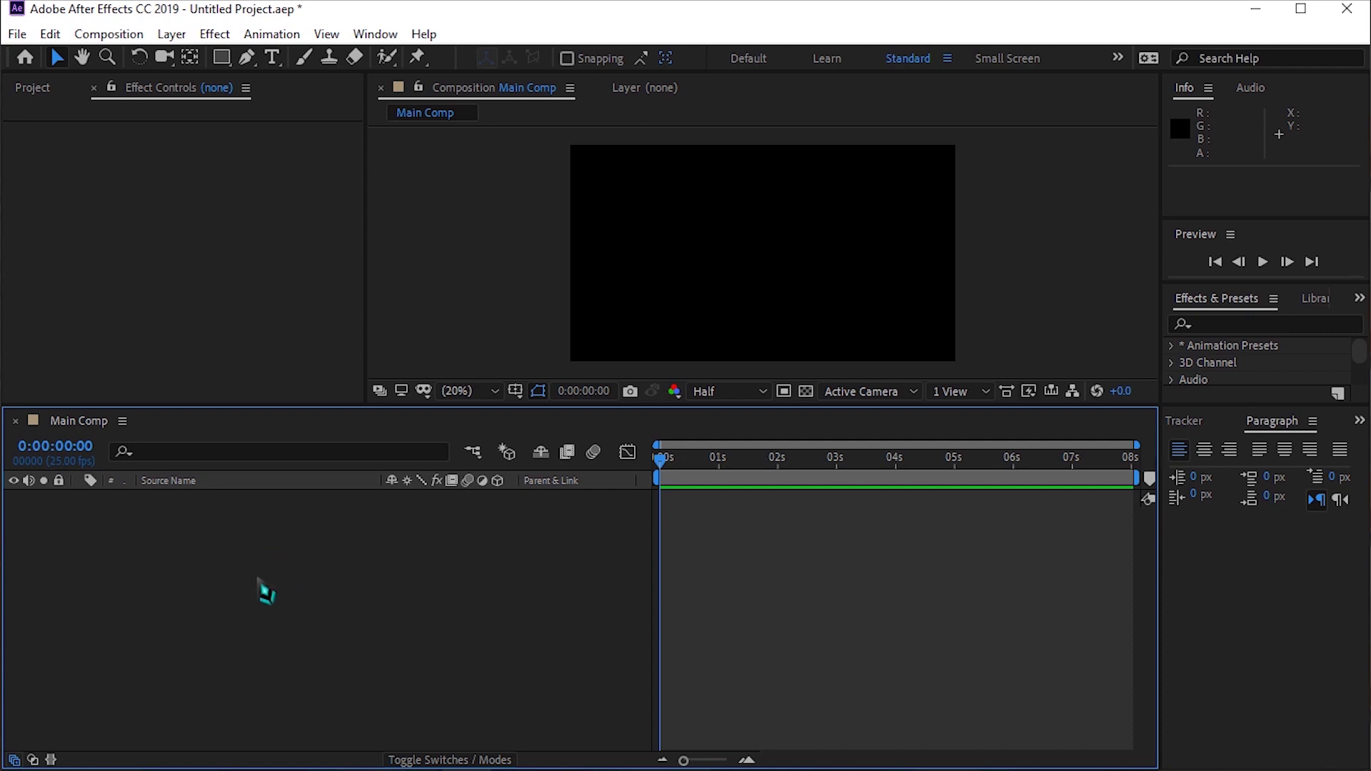
- Add a PARTICLES text layer in Achtung! Polizei, enlarged to 276 px
right_click(265, 591)
mouse_move(415, 333)
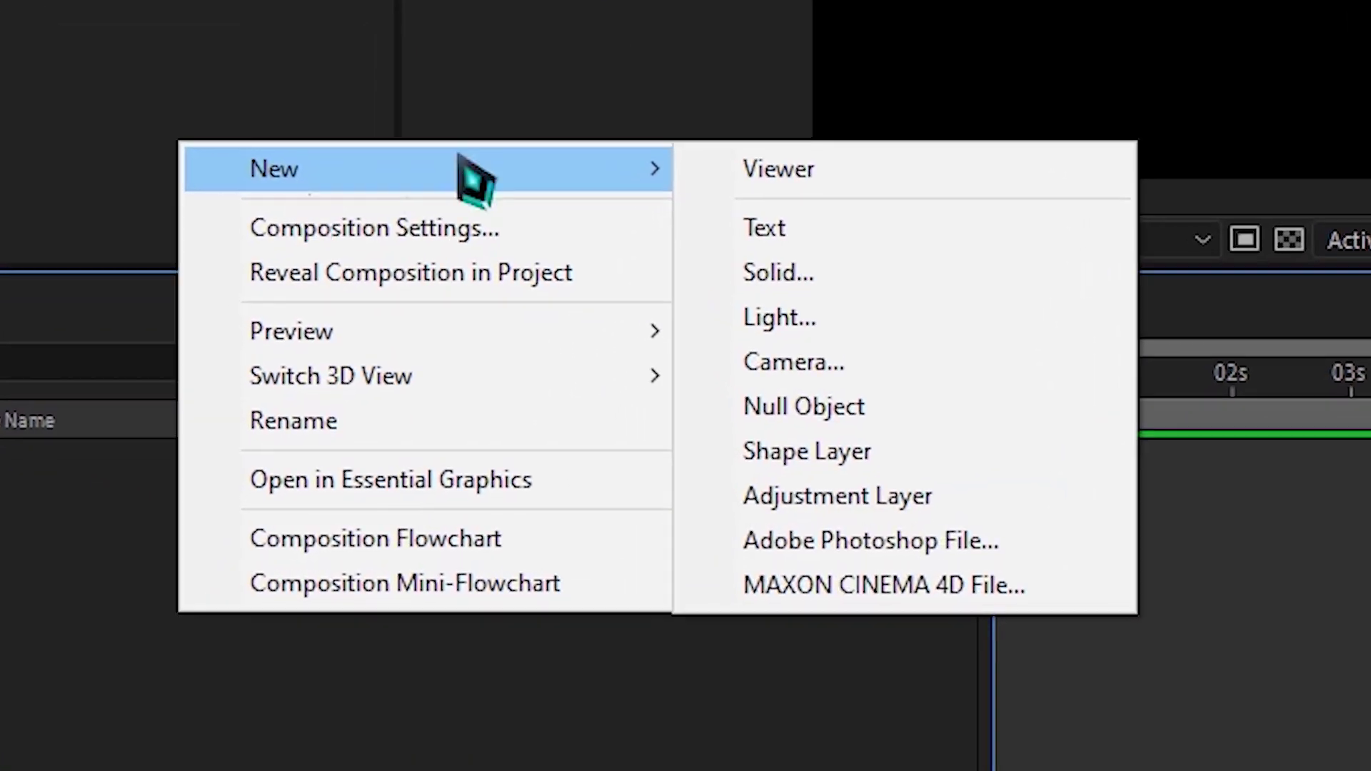
click(800, 221)
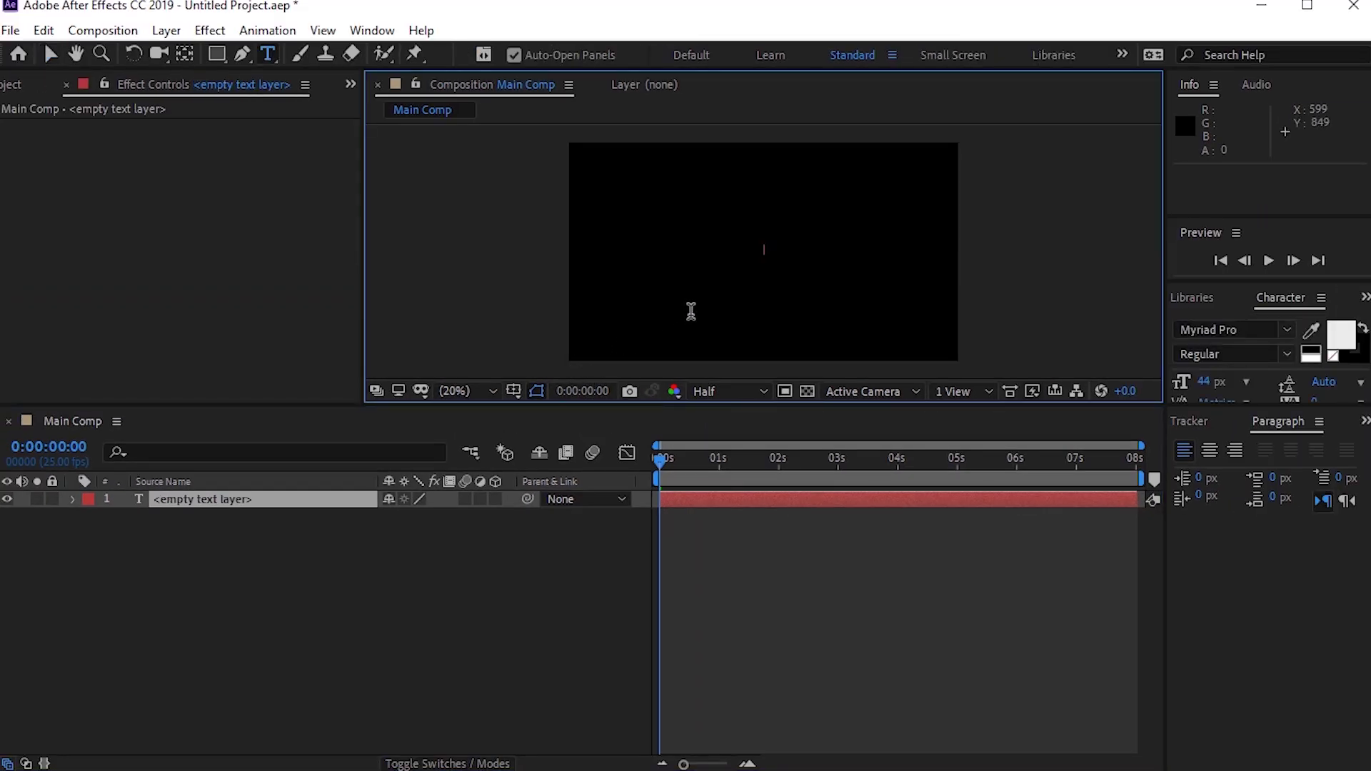
text(PARTICLE)
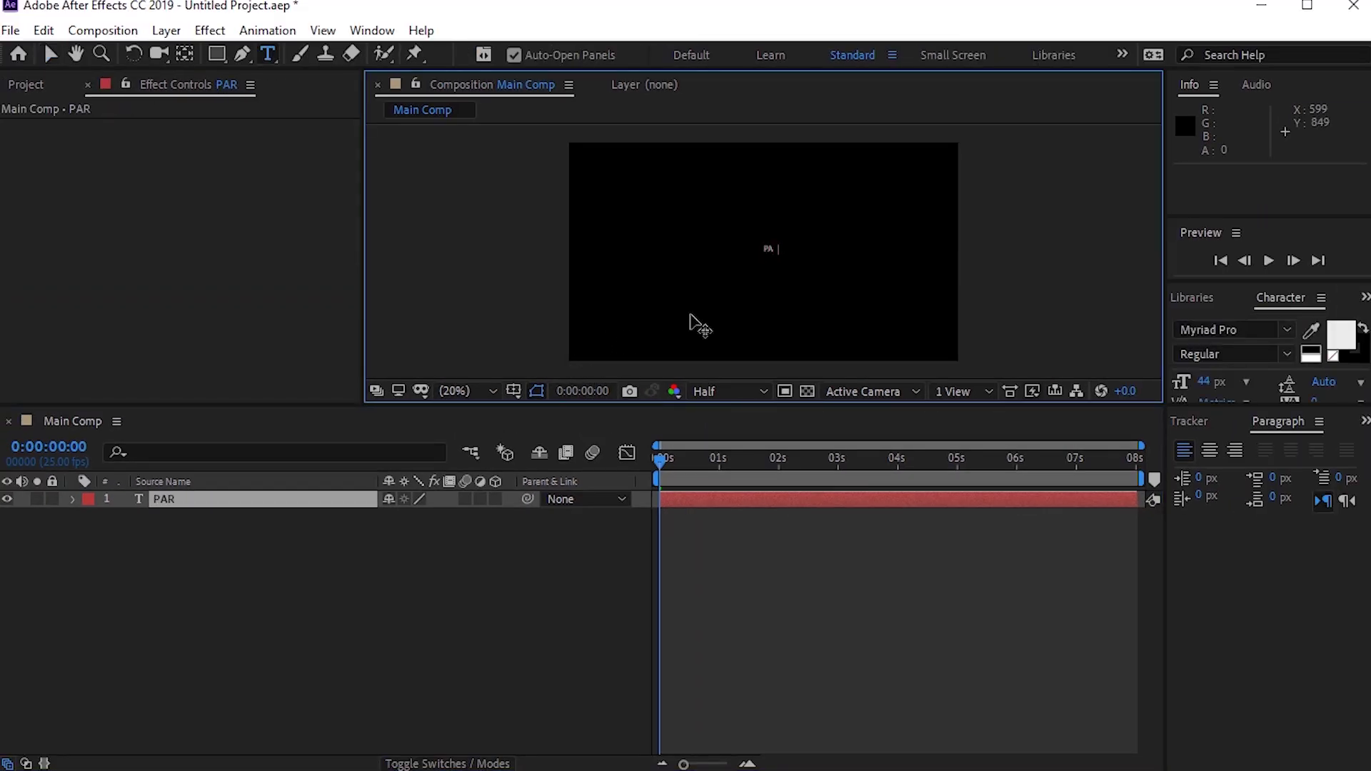
text(S)
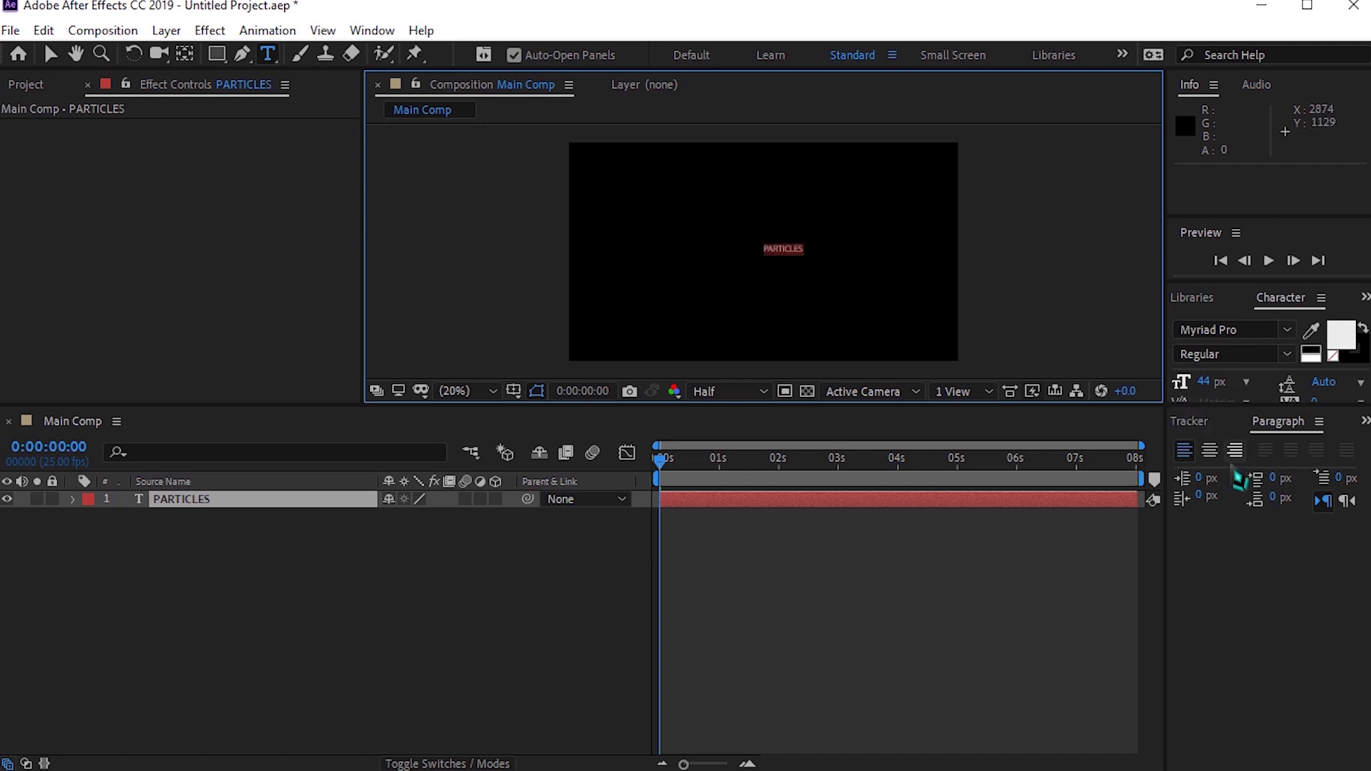
drag(1212, 381, 1365, 382)
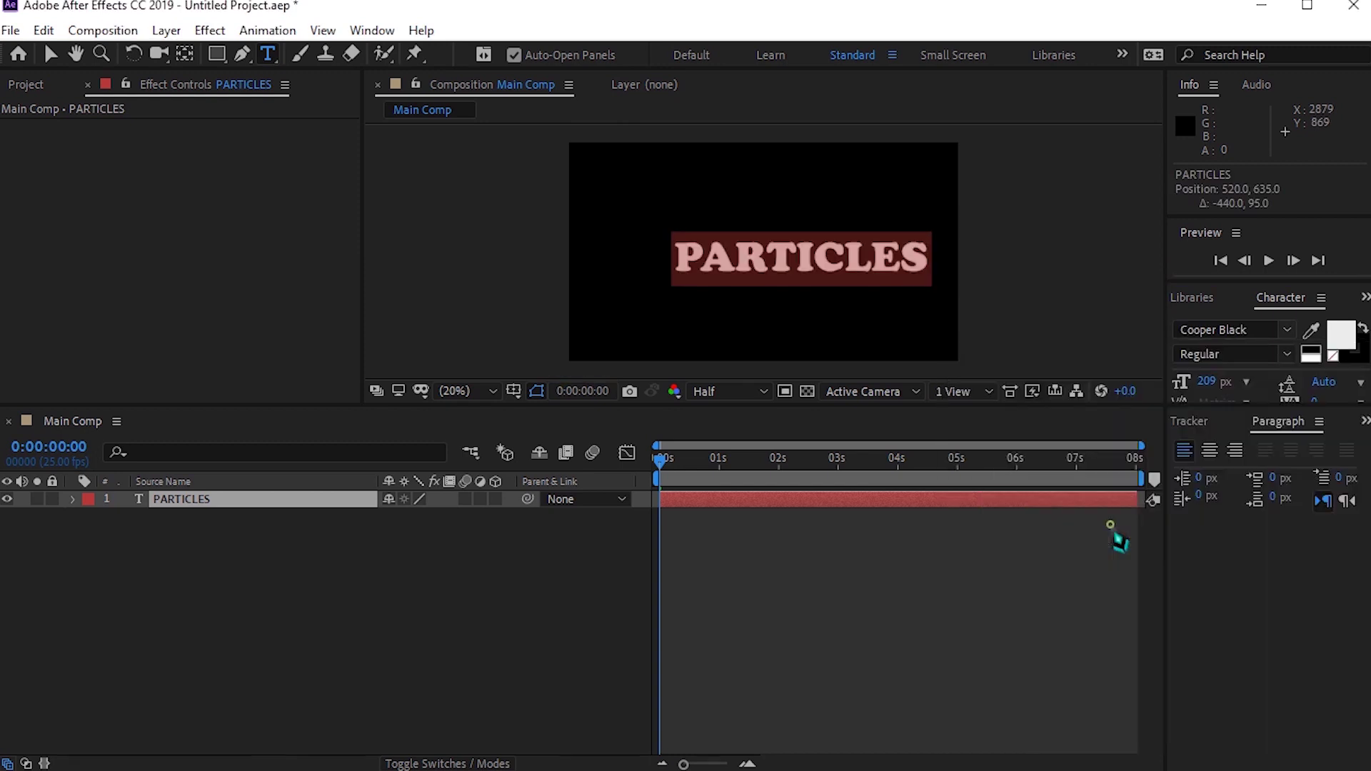
drag(1219, 407, 1289, 397)
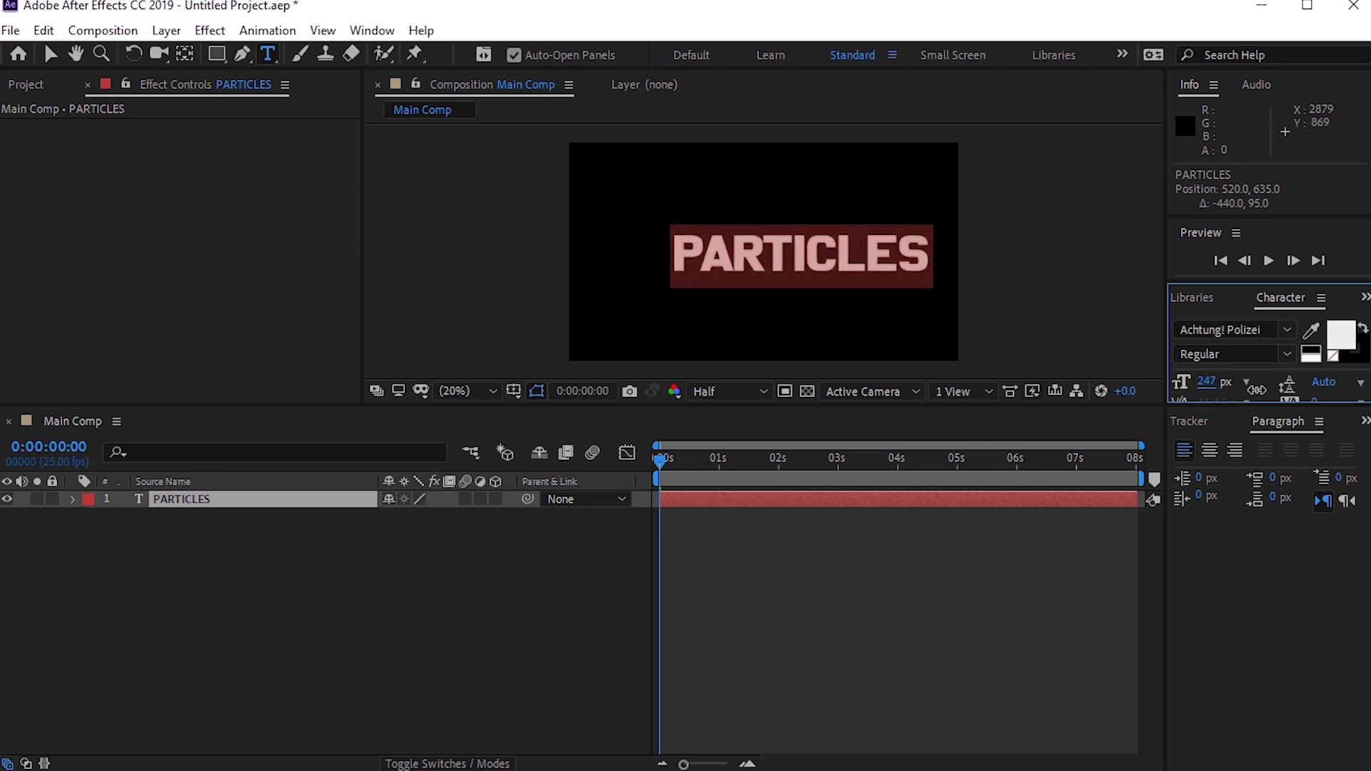
click(50, 53)
- Centre the PARTICLES title in the frame and reselect its layer
drag(899, 262, 859, 263)
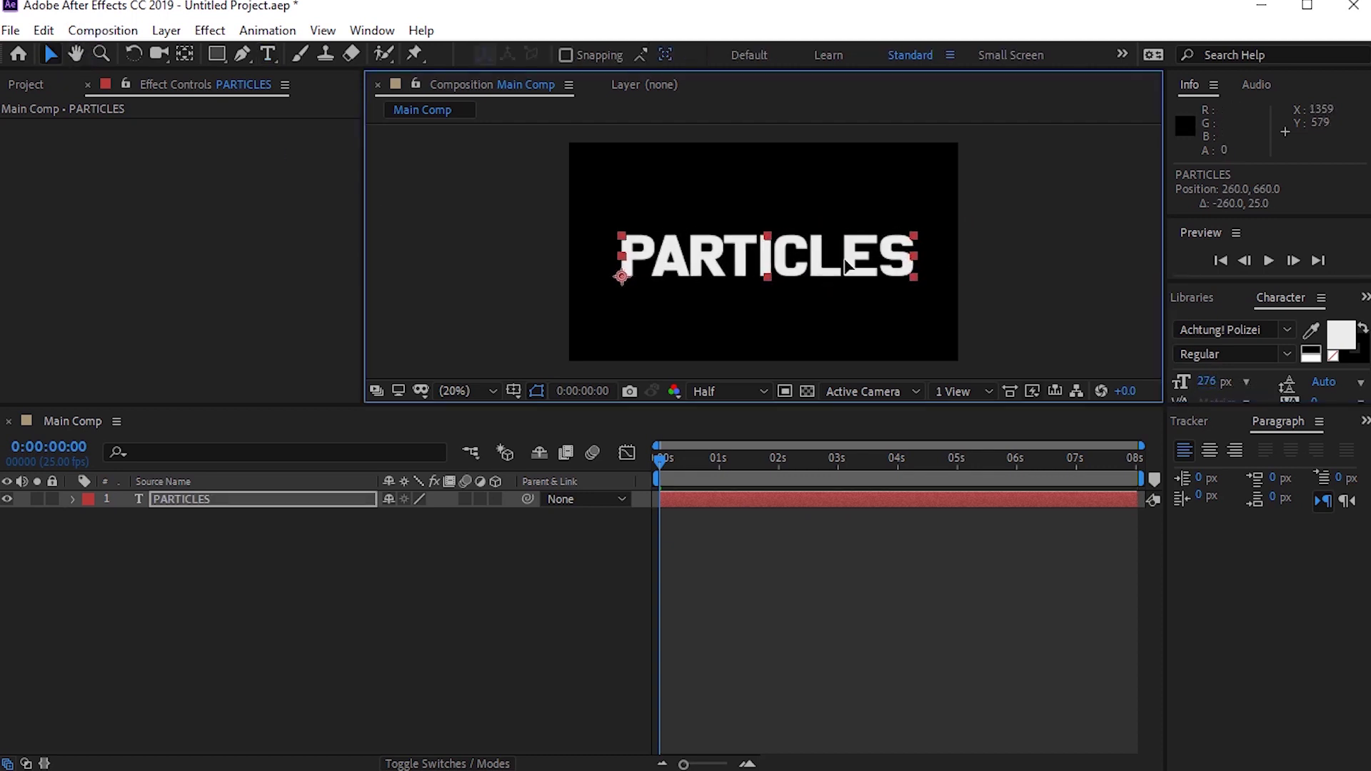
click(1056, 269)
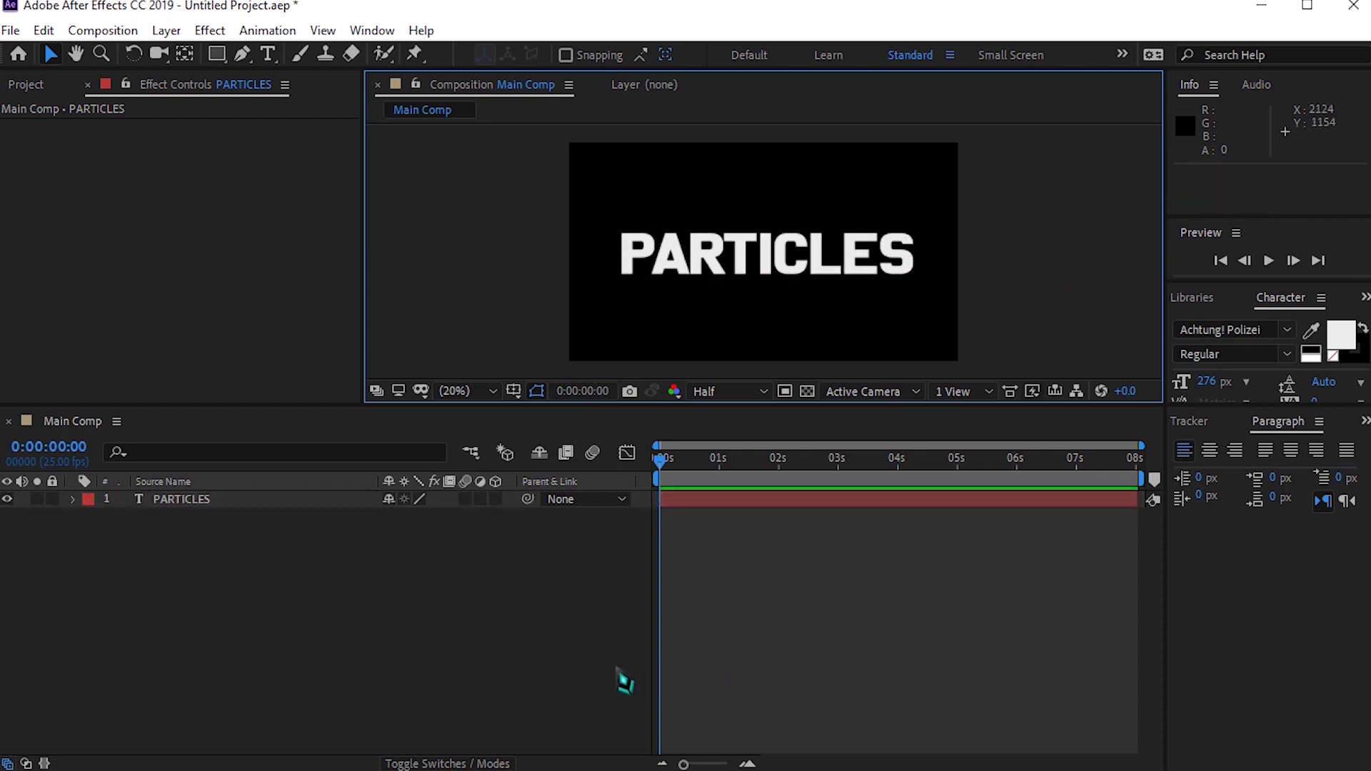
click(275, 502)
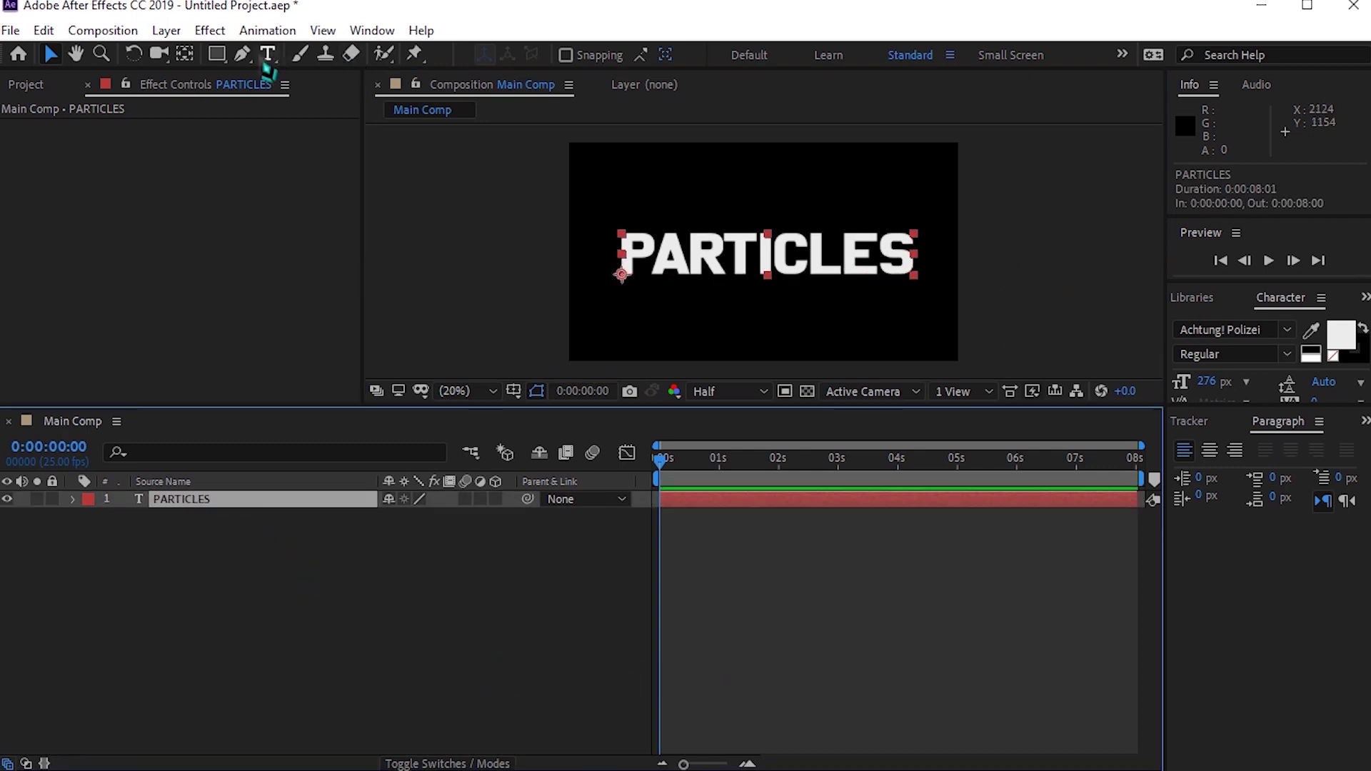
- Zoom in on the title and draw a trial Pen mask along the letter P
scroll(689, 241, up, 2)
scroll(689, 250, up, 3)
key(h)
drag(714, 270, 995, 264)
drag(642, 291, 718, 291)
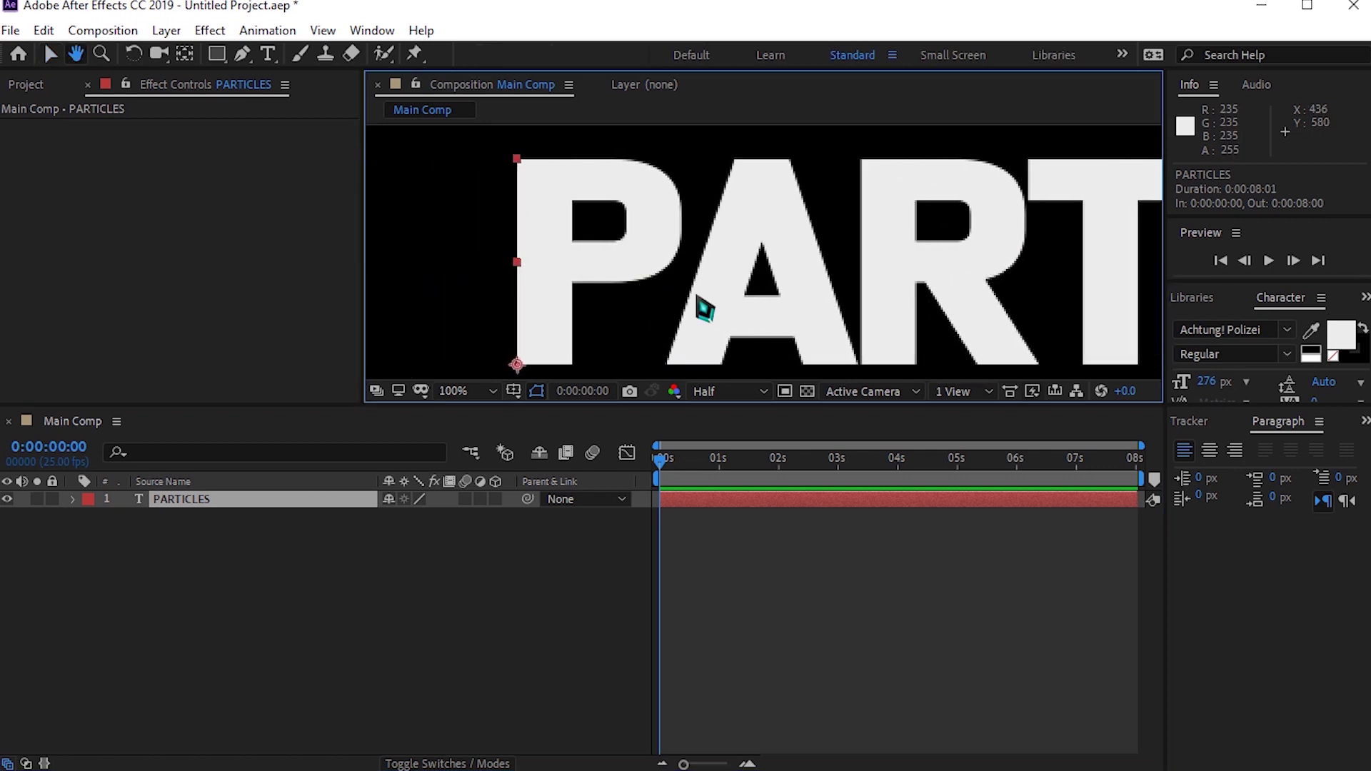
key(v)
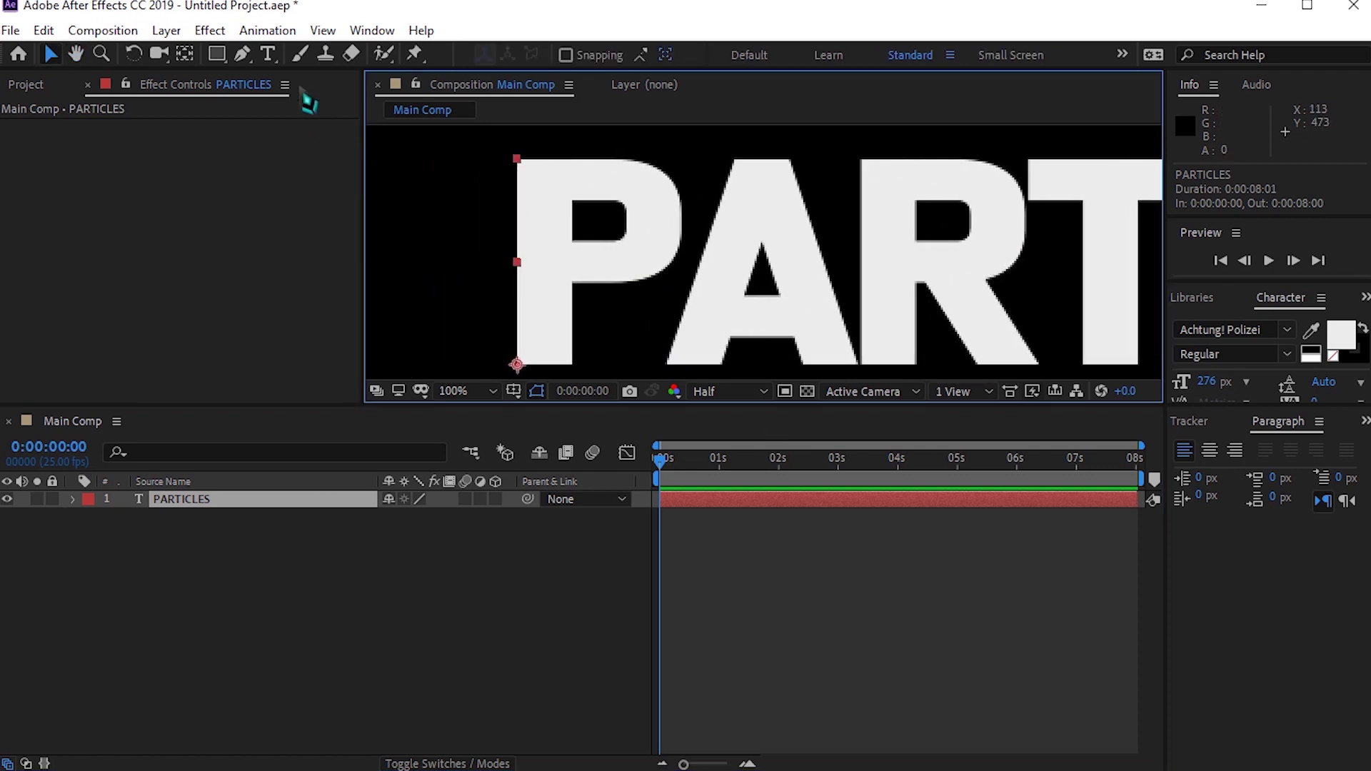
click(242, 54)
mouse_move(574, 284)
mouse_down()
mouse_move(647, 281)
mouse_move(680, 233)
mouse_up()
click(682, 225)
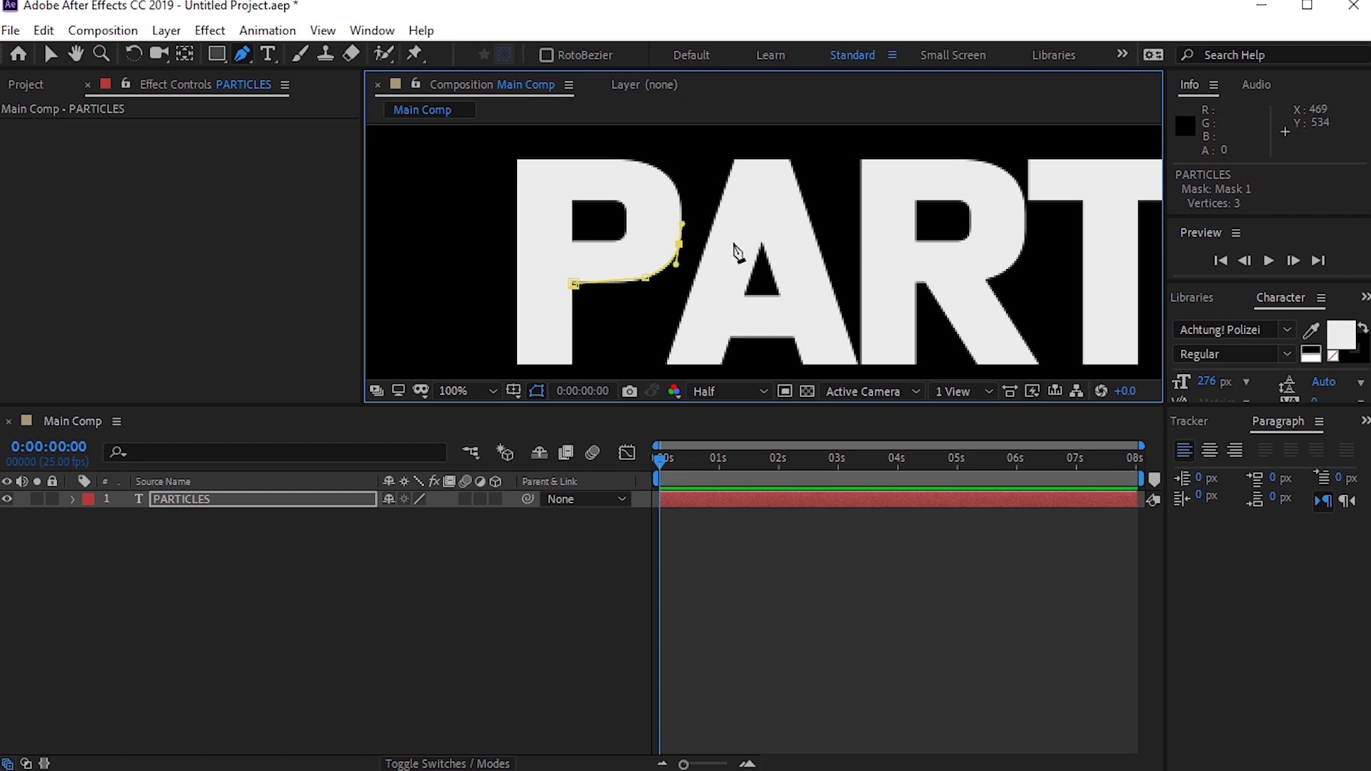
- Undo the trial mask, zoom back out, and open the Layer menu with PARTICLES selected
key(ctrl+z)
key(ctrl+z)
key(ctrl+z)
key(h)
scroll(735, 321, down, 2)
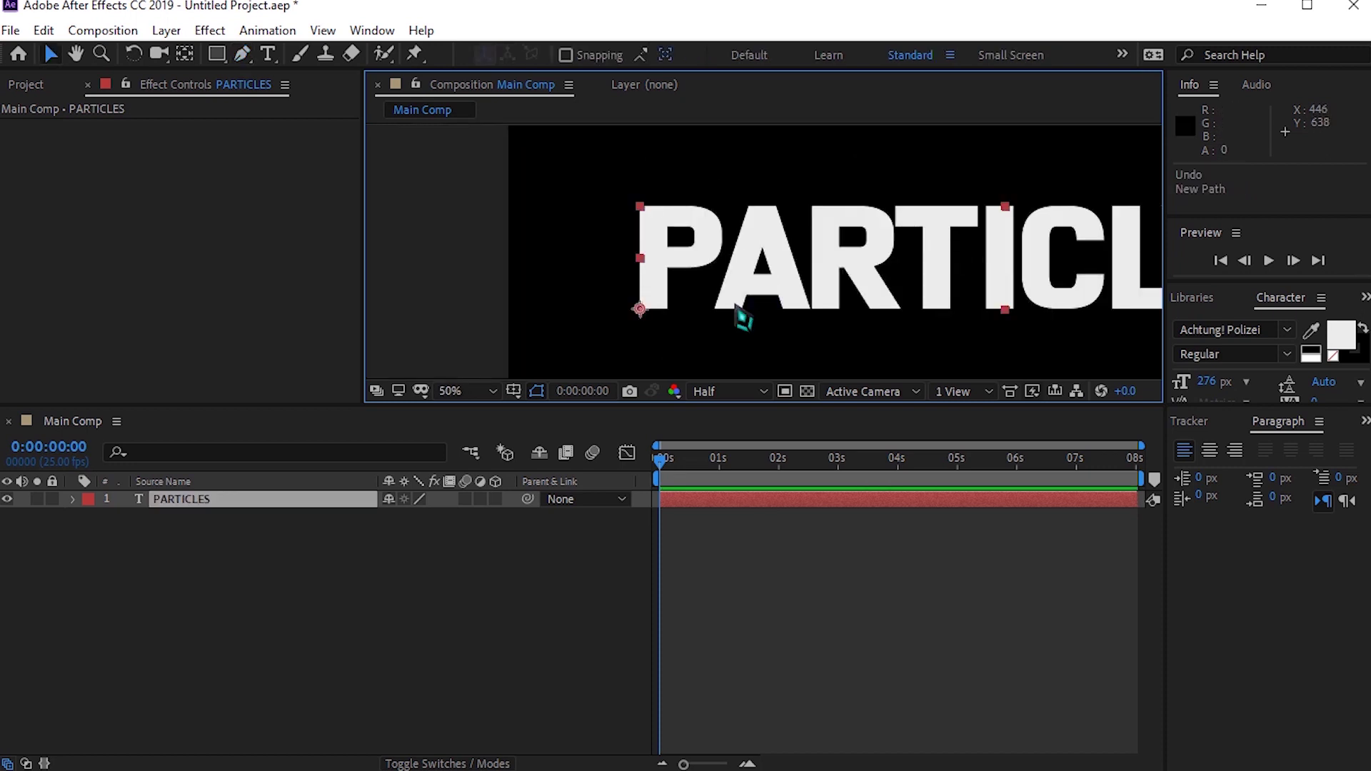
scroll(857, 264, down, 4)
scroll(785, 264, up, 2)
scroll(771, 265, up, 2)
key(v)
click(216, 498)
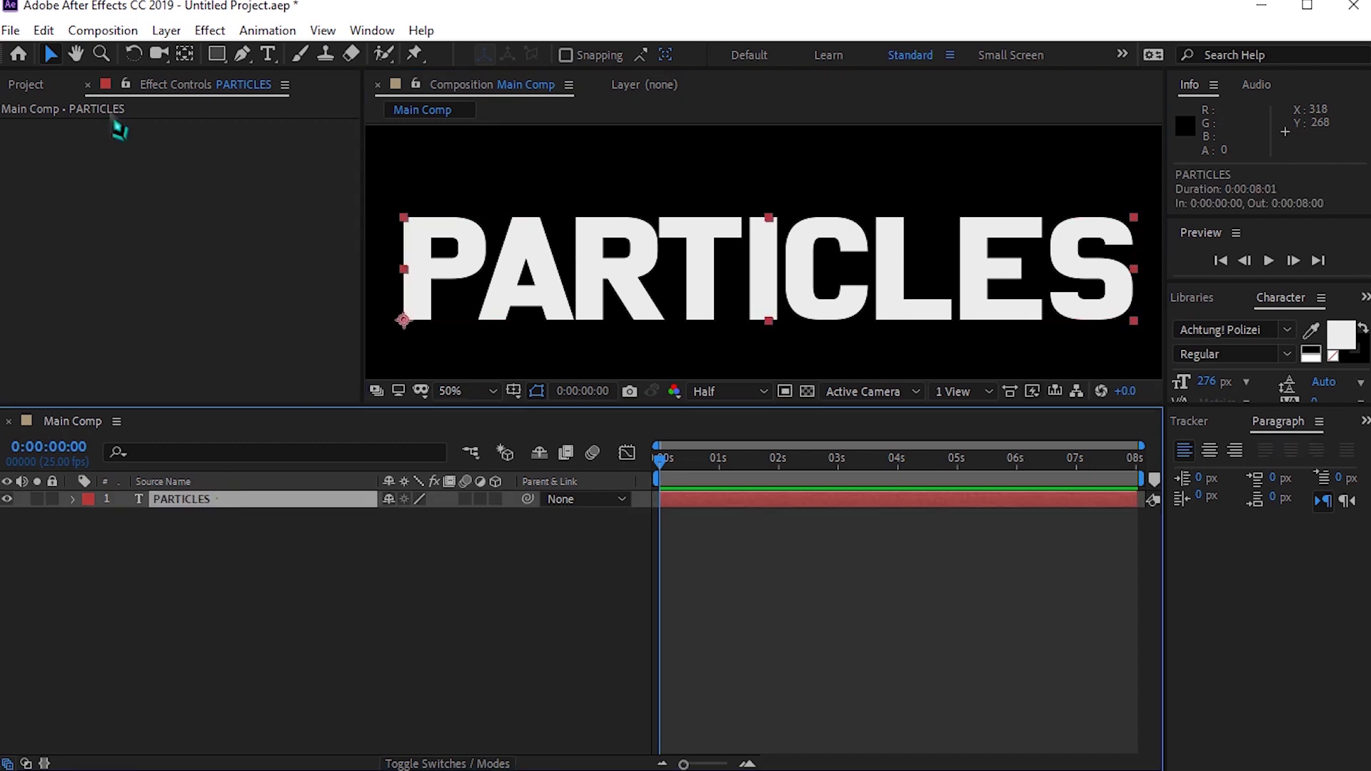
click(166, 30)
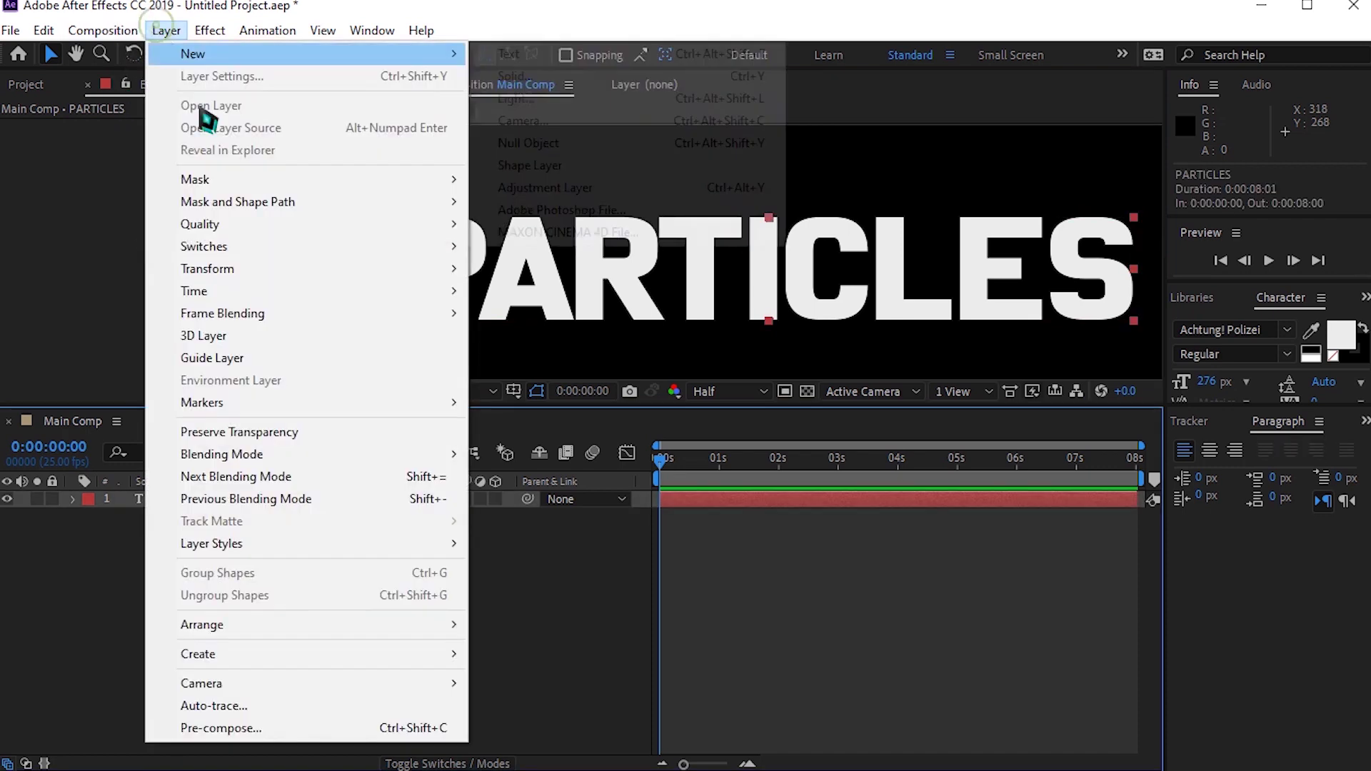
- Auto-trace the PARTICLES text and show the Auto-traced PARTICLES layer's mask properties
click(268, 707)
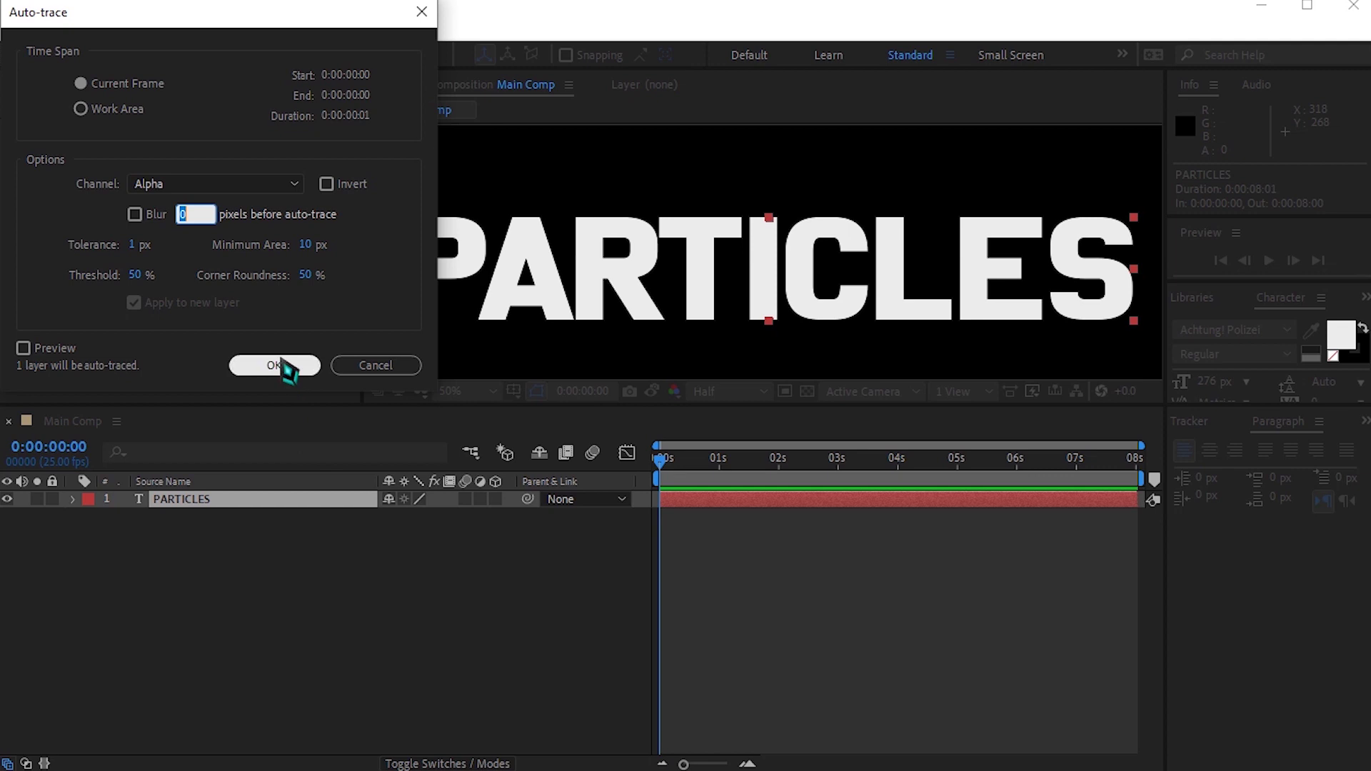
click(282, 364)
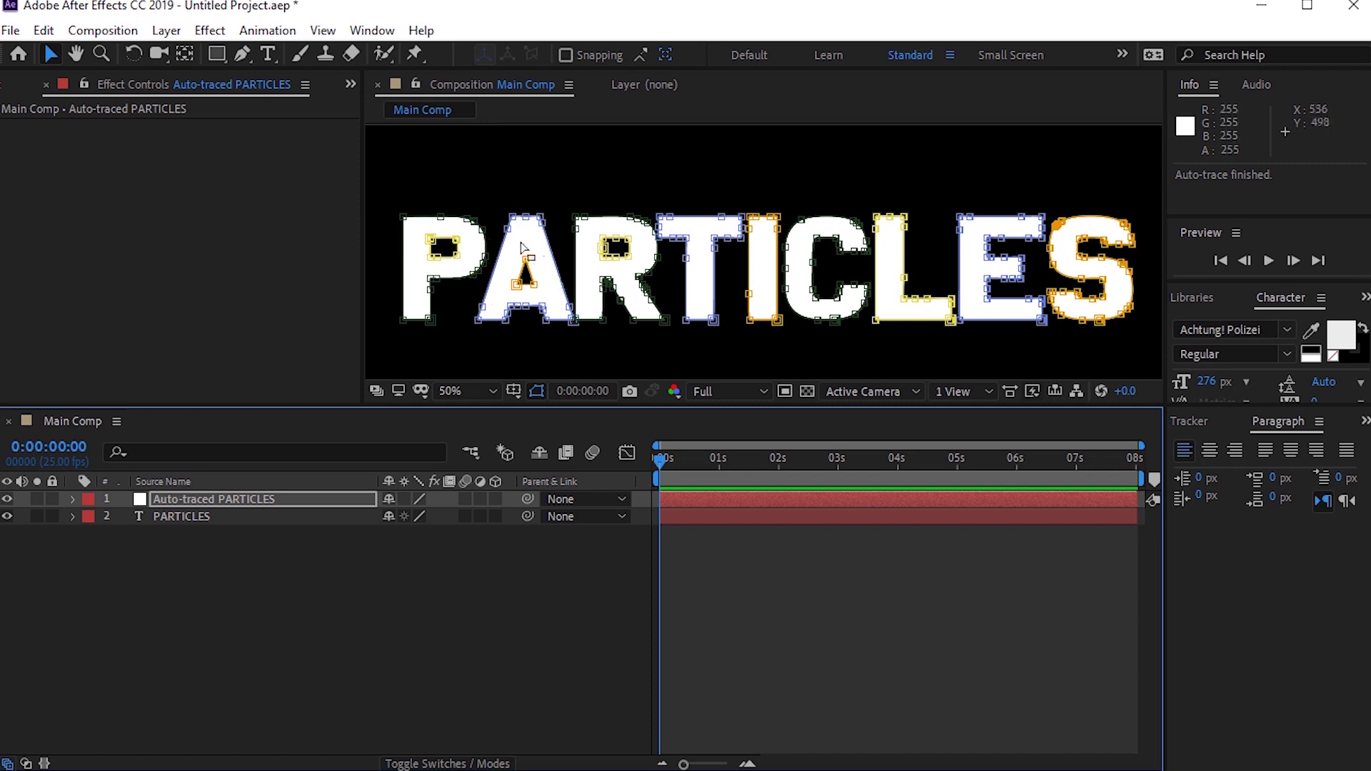
click(514, 552)
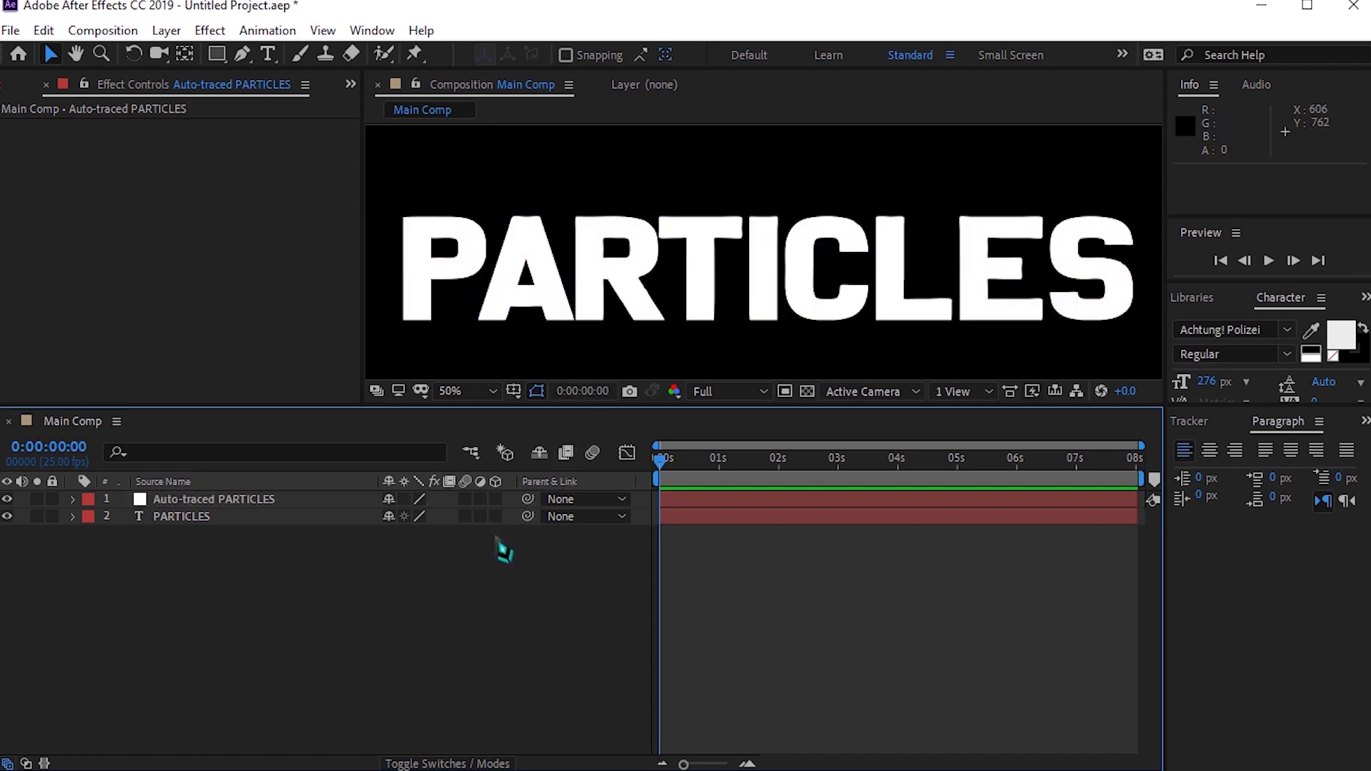
click(171, 517)
click(178, 499)
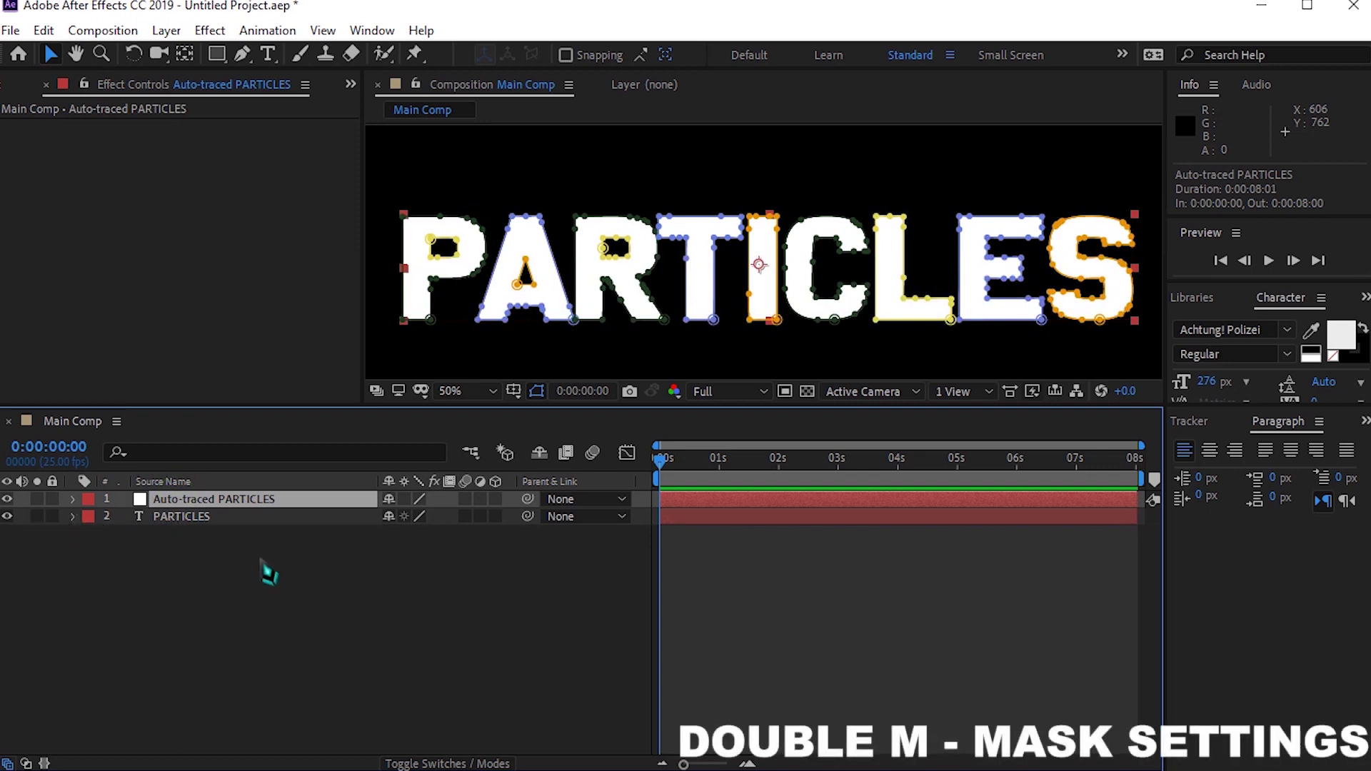
key(m)
key(m)
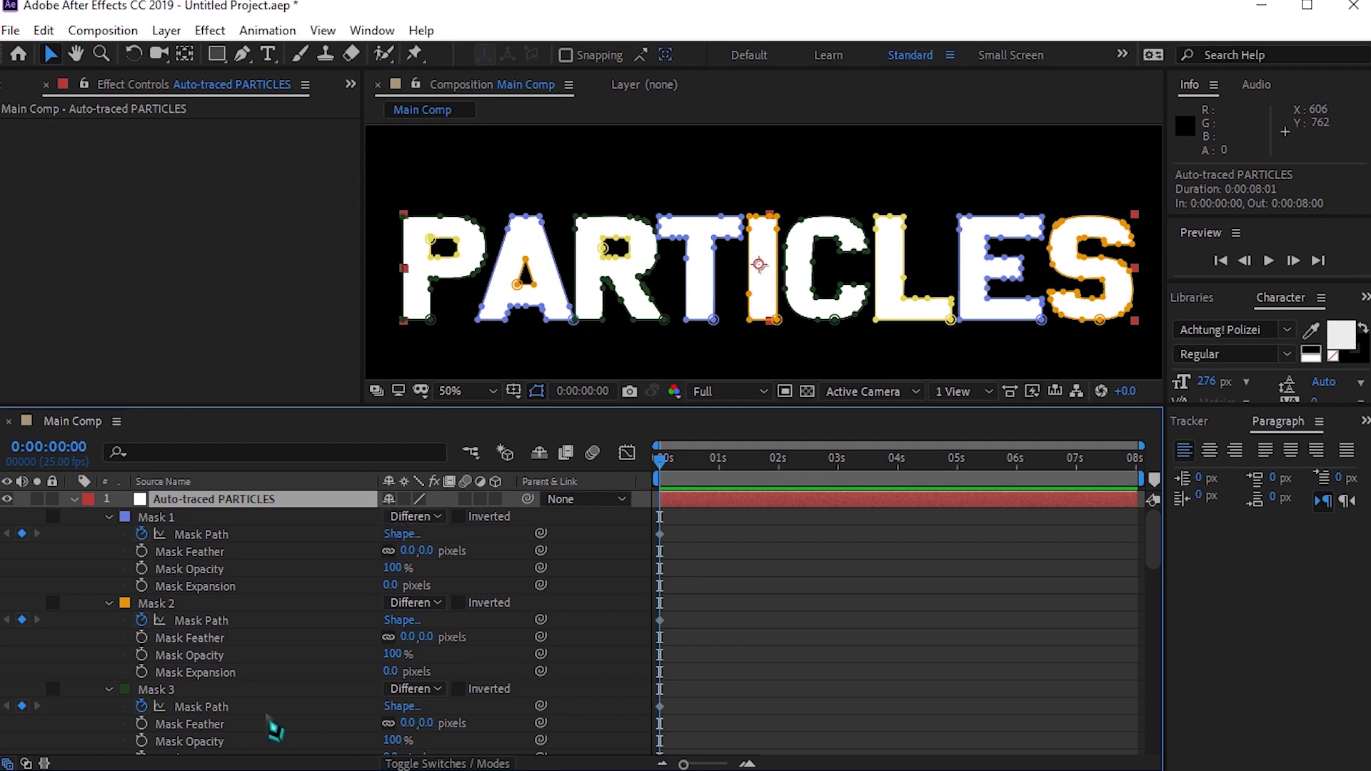
- Scroll through the Auto-traced PARTICLES masks, then collapse that layer to one row
scroll(275, 728, down, 10)
scroll(343, 663, down, 10)
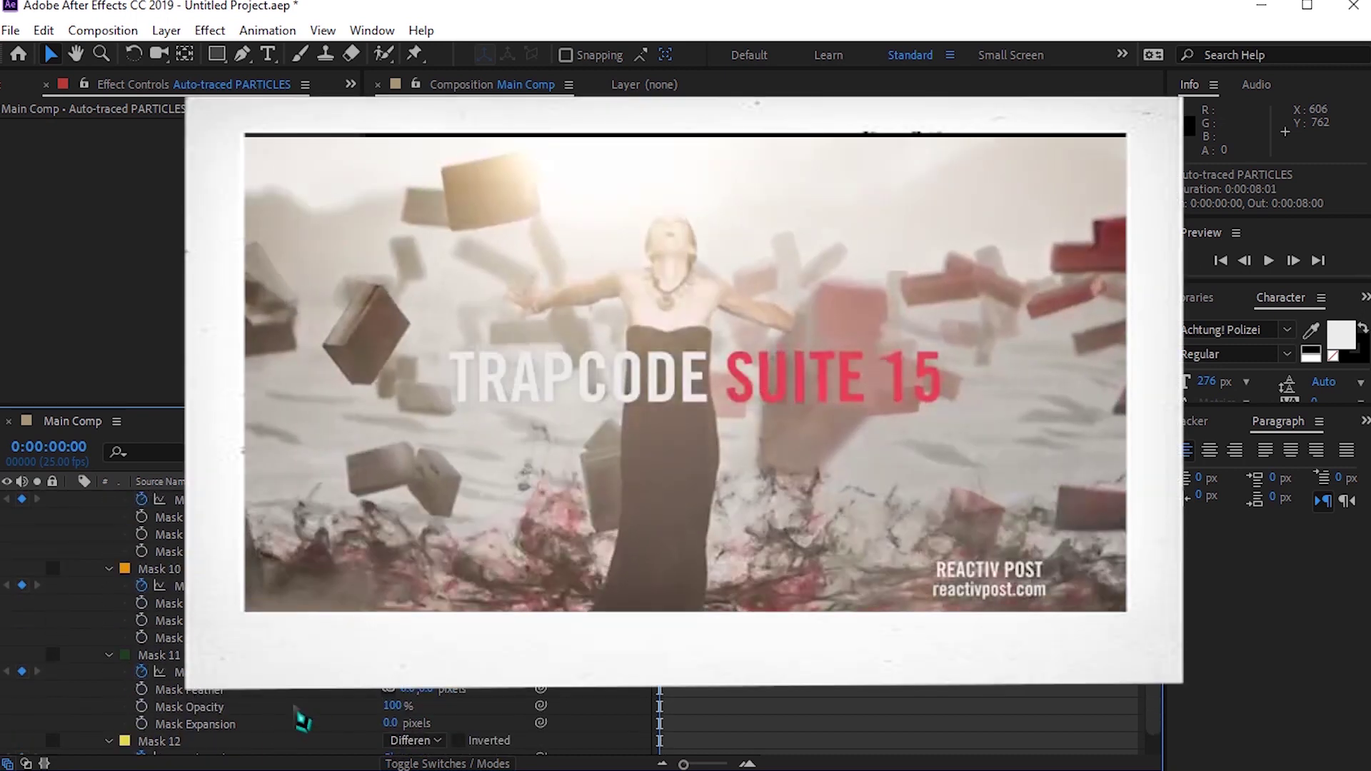
scroll(300, 720, down, 3)
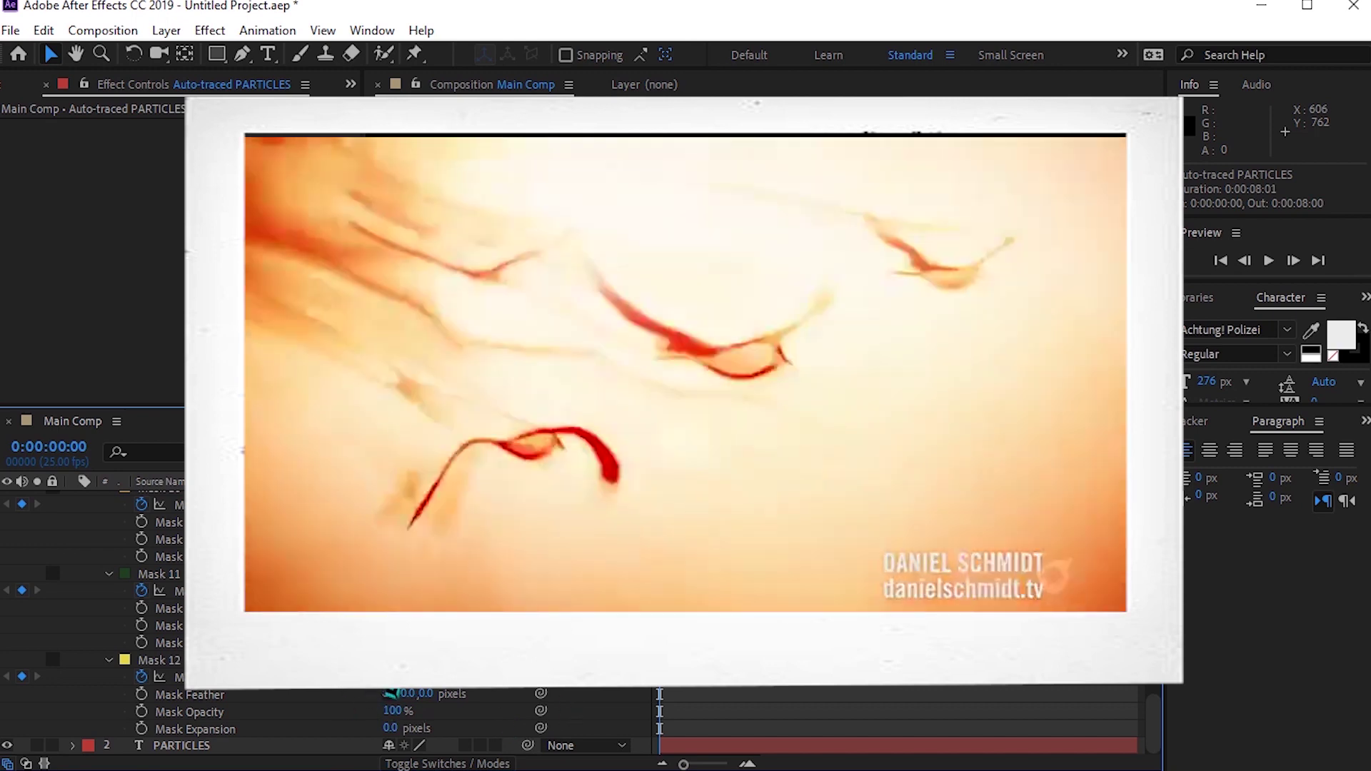
scroll(300, 714, up, 15)
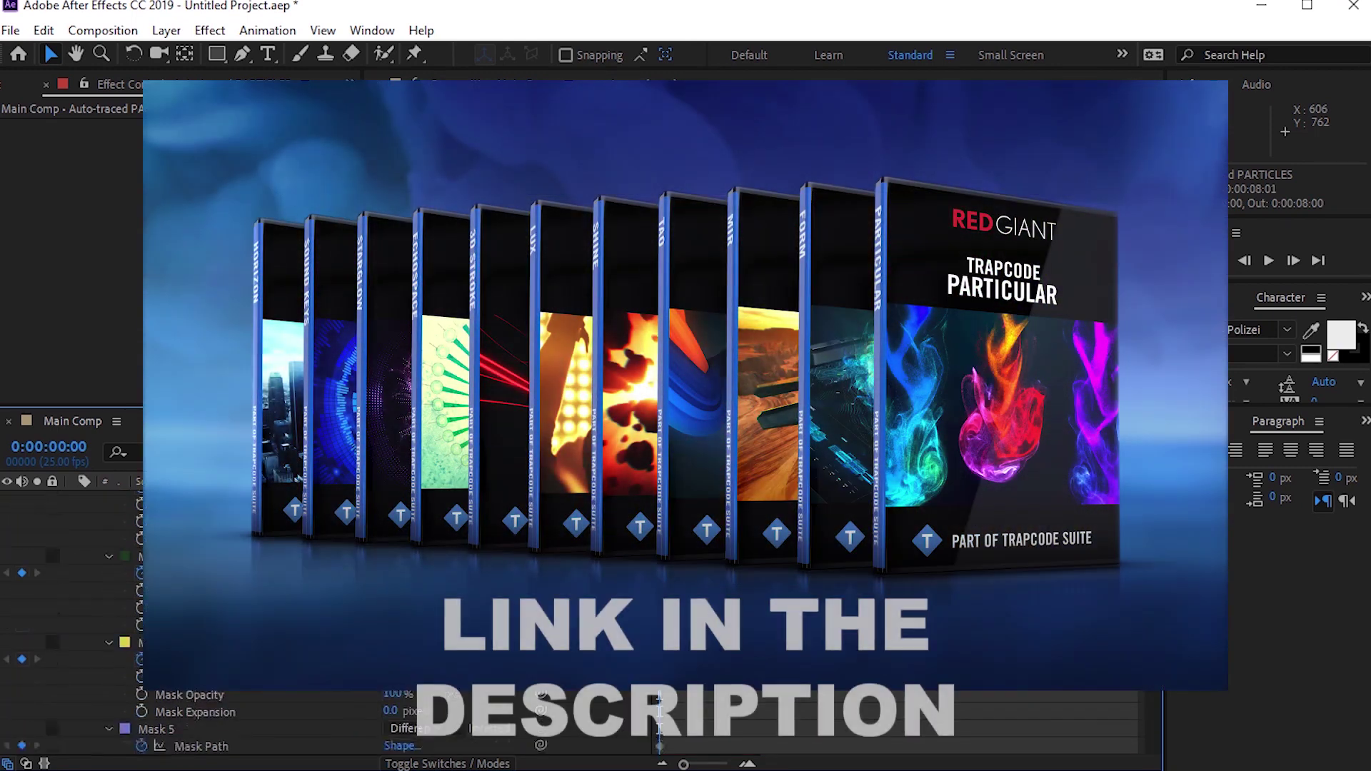
scroll(659, 721, up, 3)
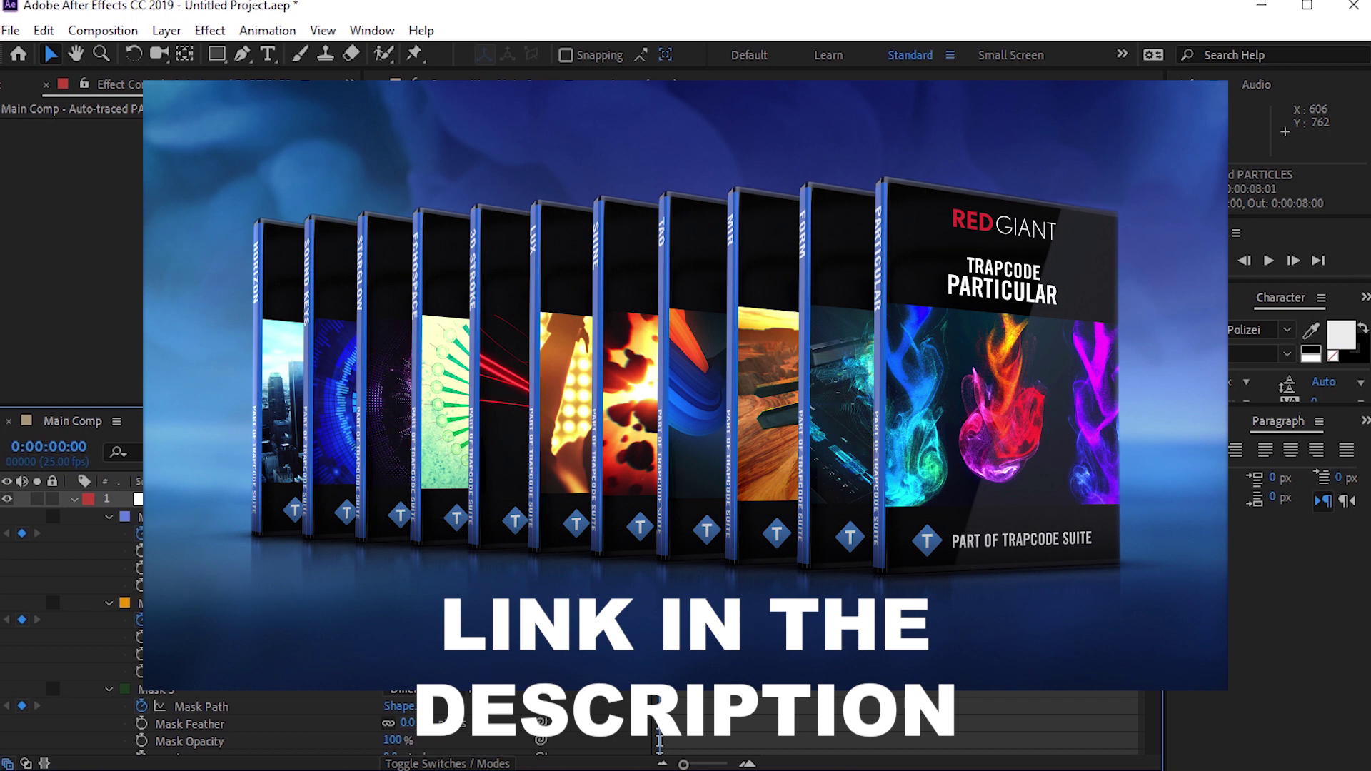
click(74, 498)
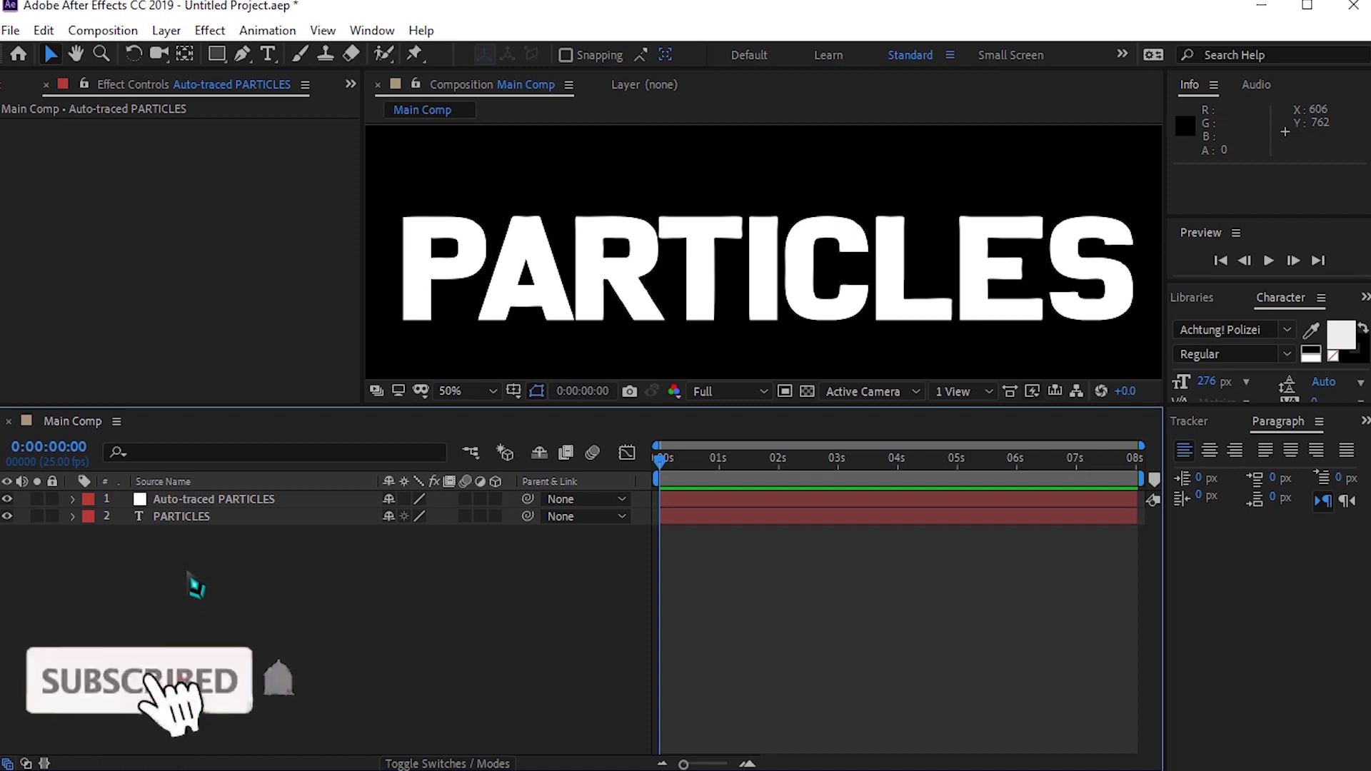
- Create a full-frame 1920×1080 solid named Particles
right_click(193, 580)
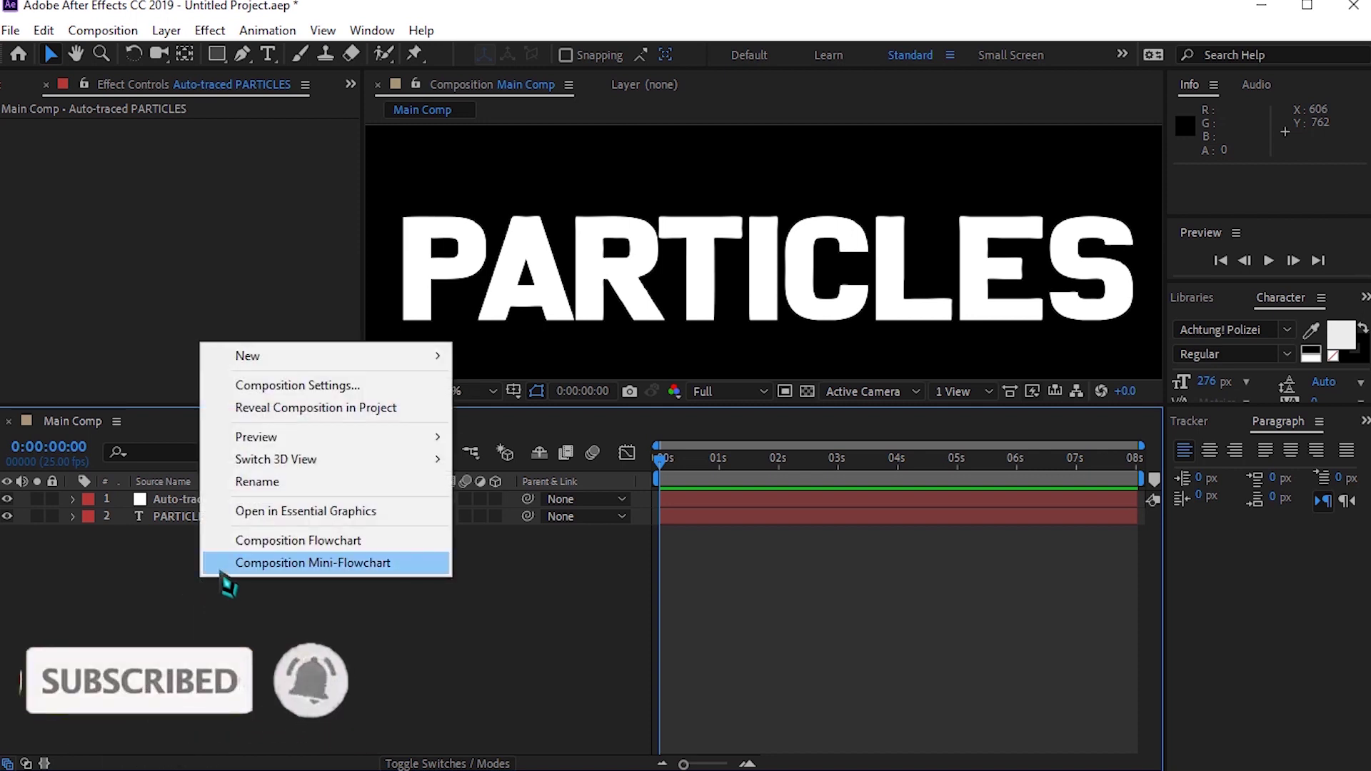
mouse_move(295, 357)
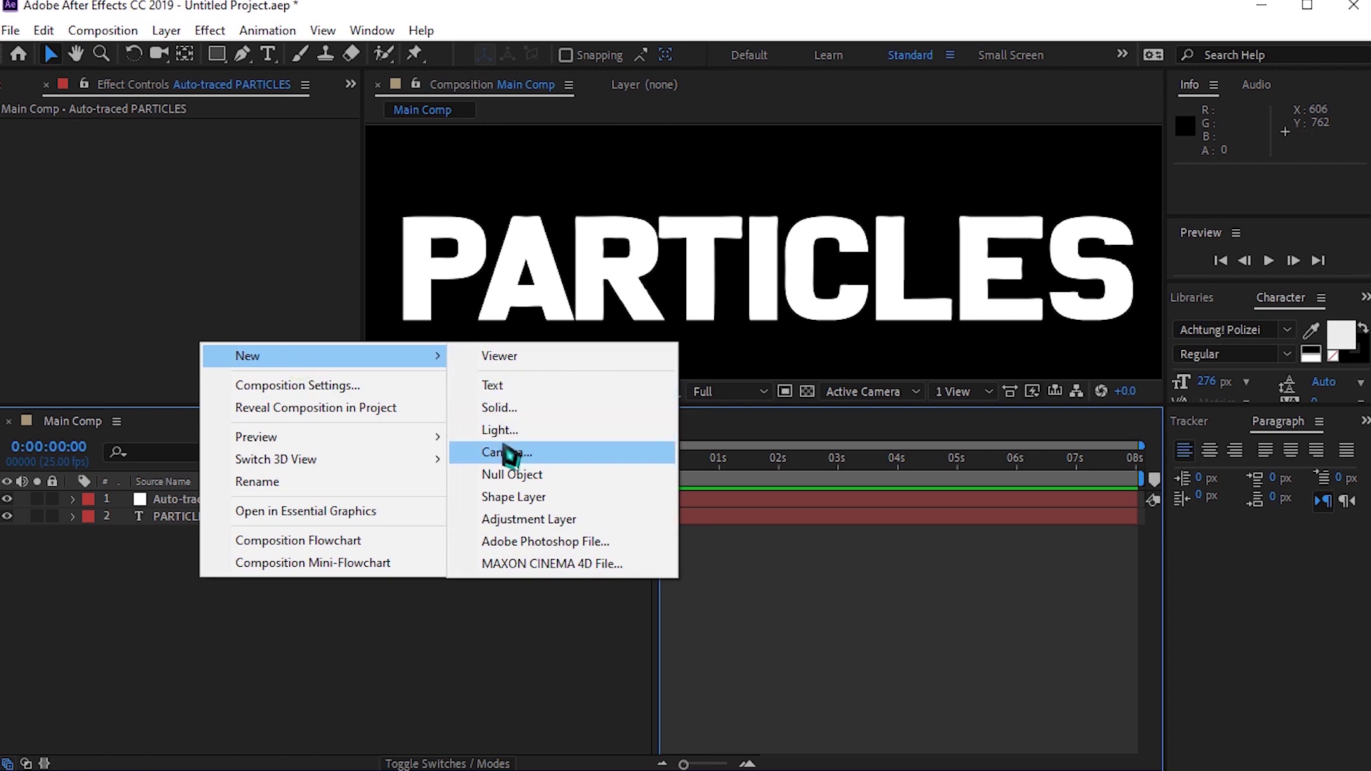
click(520, 414)
text(Particles)
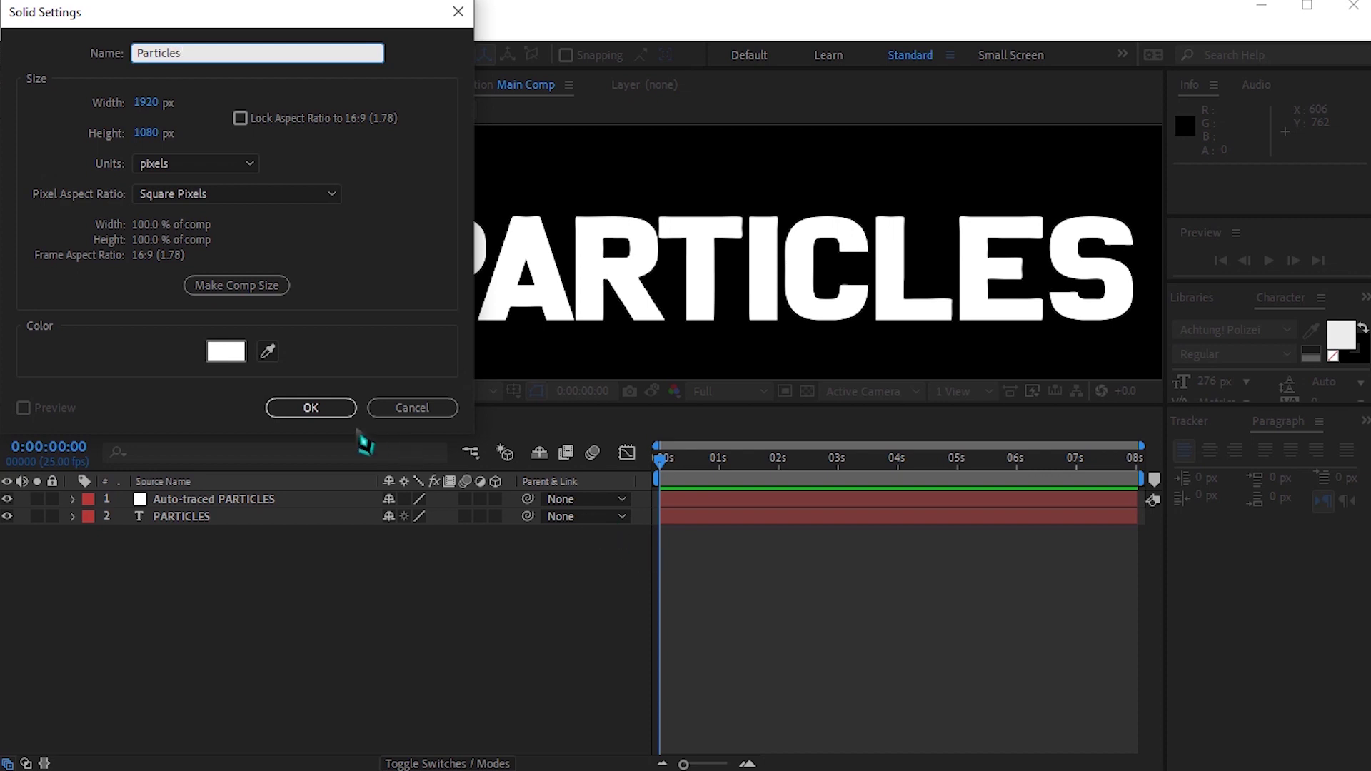
click(309, 409)
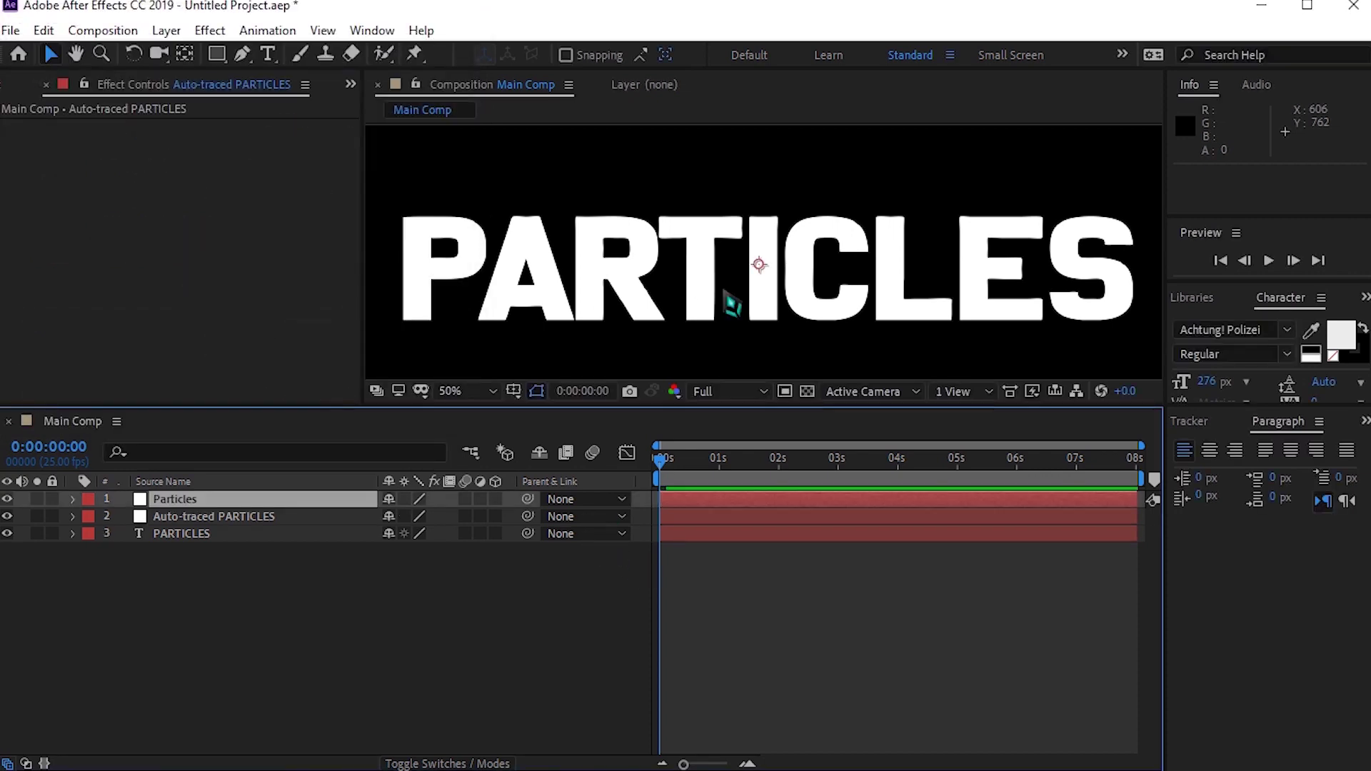
scroll(736, 300, down, 5)
scroll(745, 304, down, 5)
scroll(743, 302, up, 3)
scroll(741, 300, up, 2)
scroll(739, 301, down, 2)
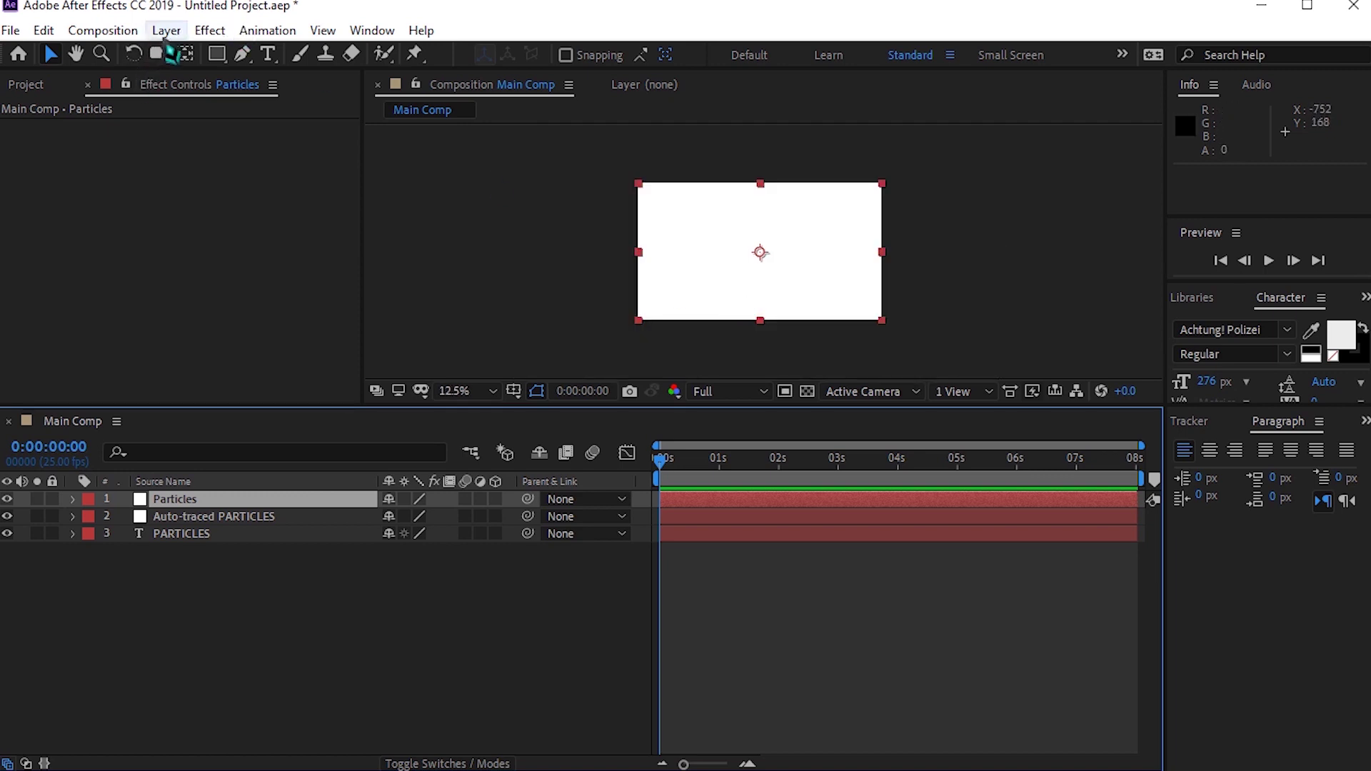
- Apply RG Trapcode Particular to the Particles solid
click(209, 30)
mouse_move(307, 562)
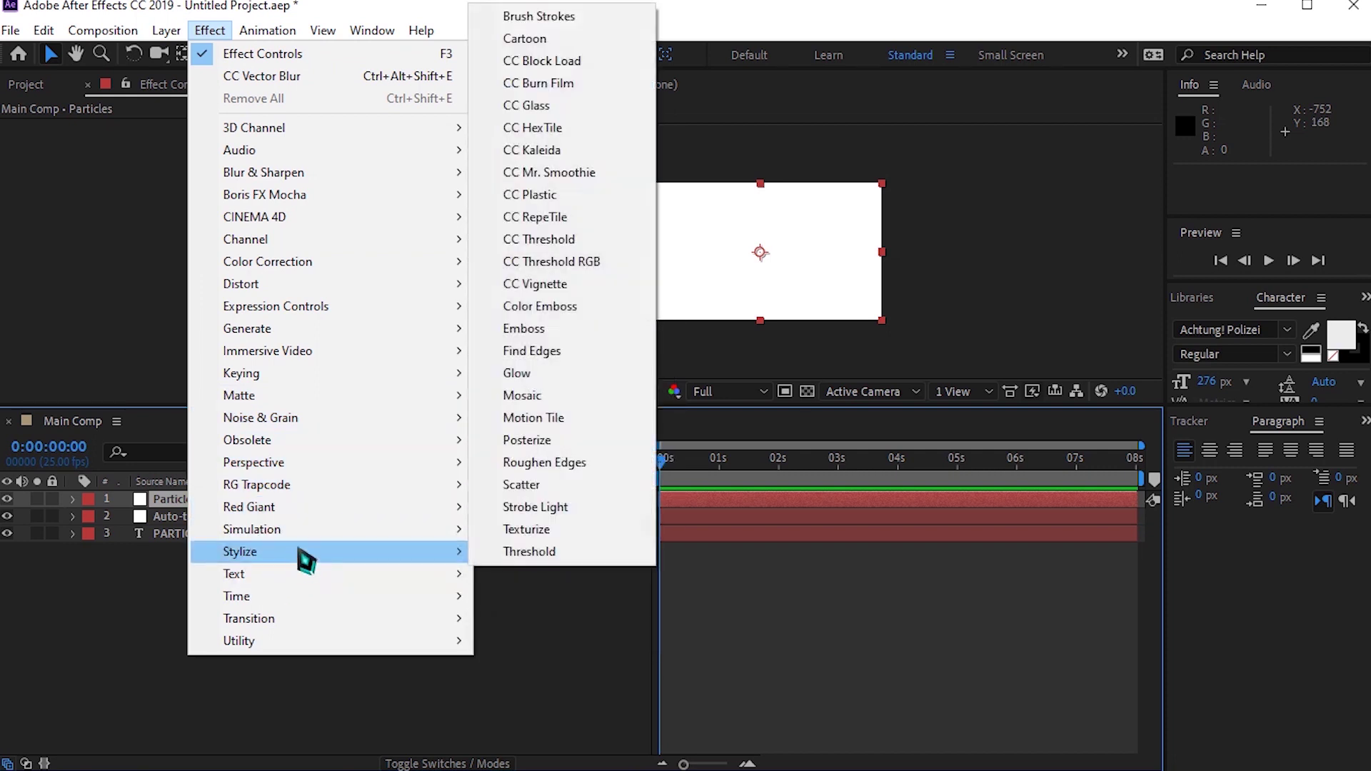
mouse_move(312, 489)
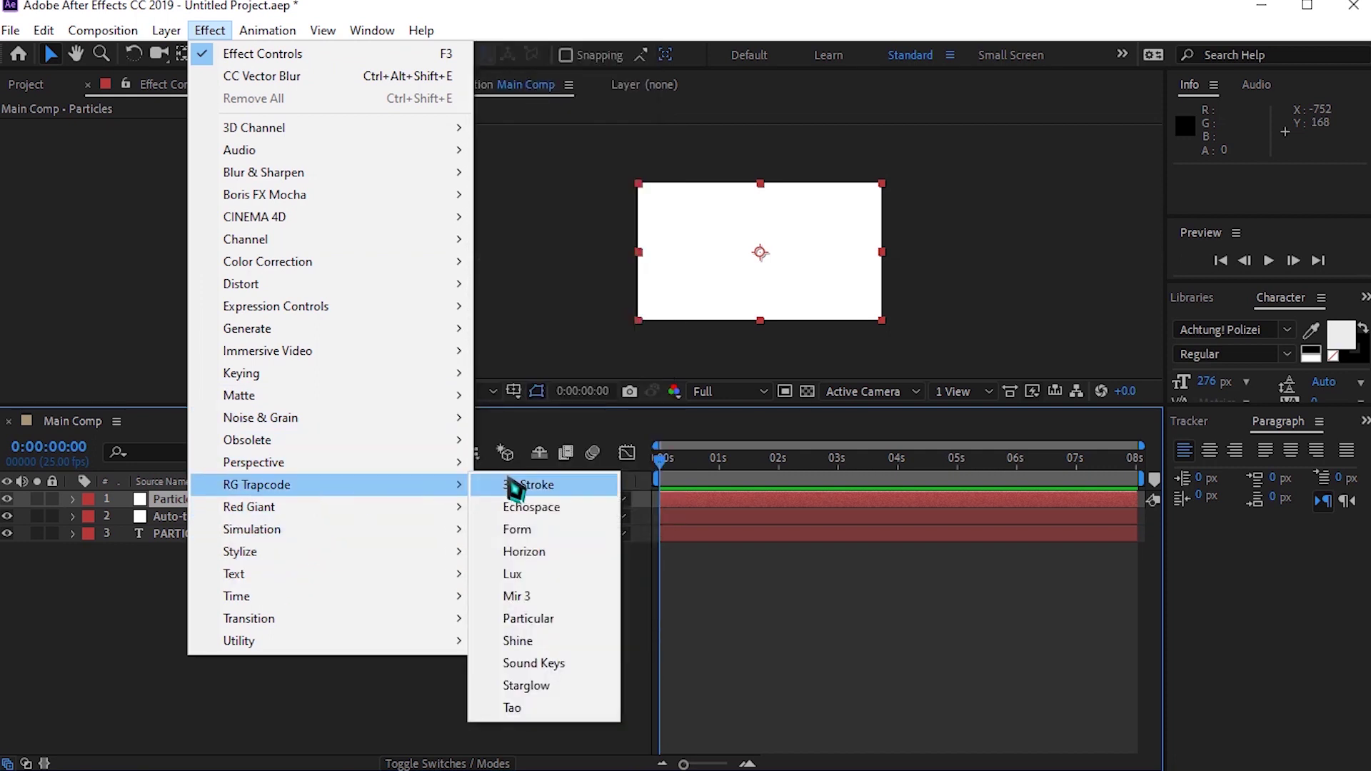
click(564, 618)
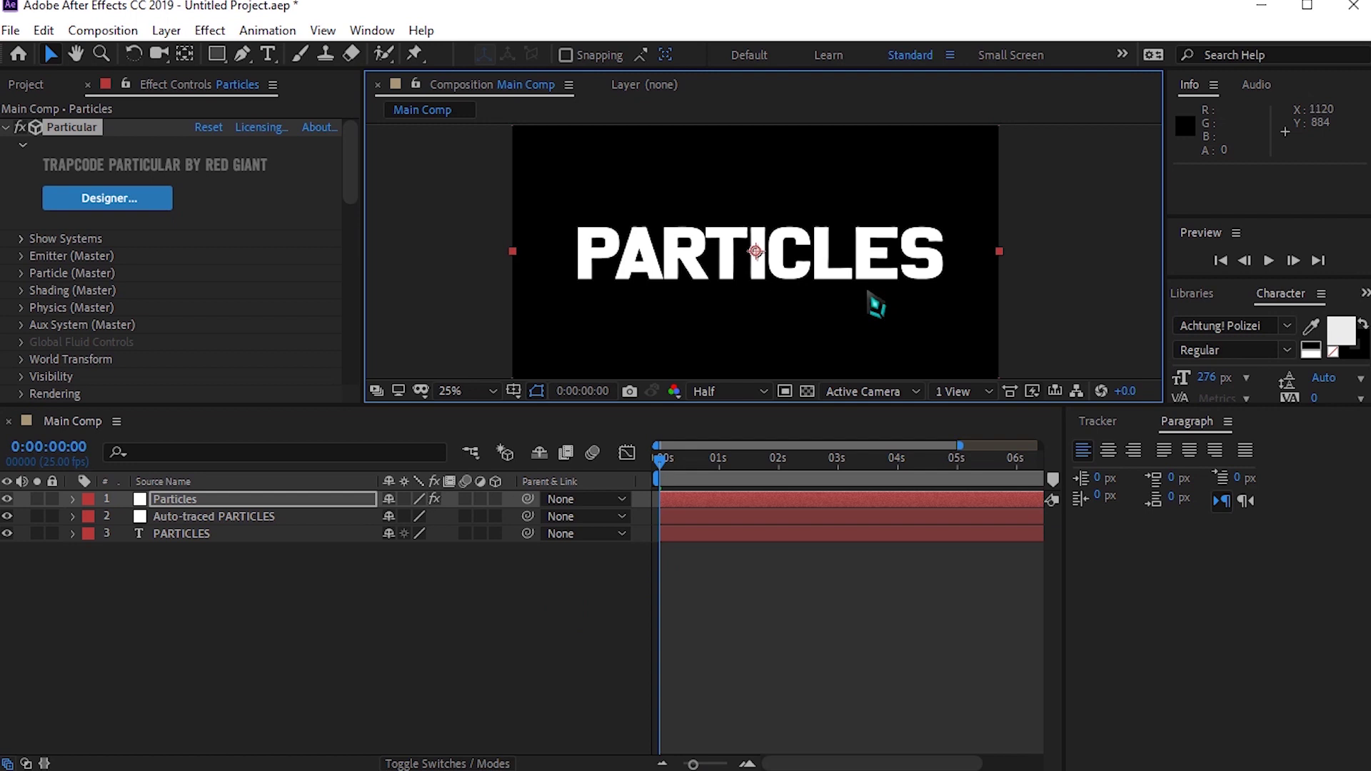
- Scrub to about 0:00:02:02 to see Particular's particles, then zoom the viewer out
drag(679, 477, 822, 503)
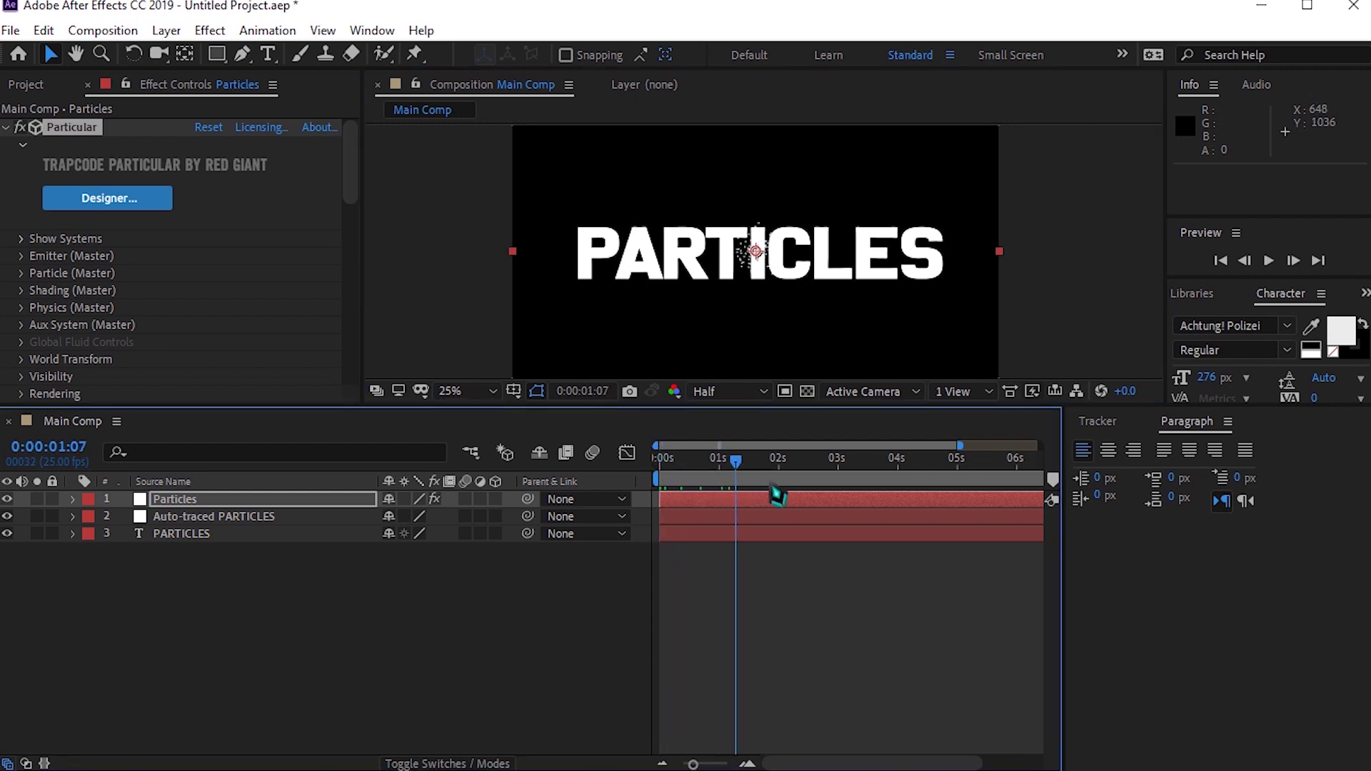
scroll(771, 271, up, 1)
mouse_move(821, 504)
mouse_down()
mouse_move(886, 503)
mouse_move(794, 528)
mouse_up()
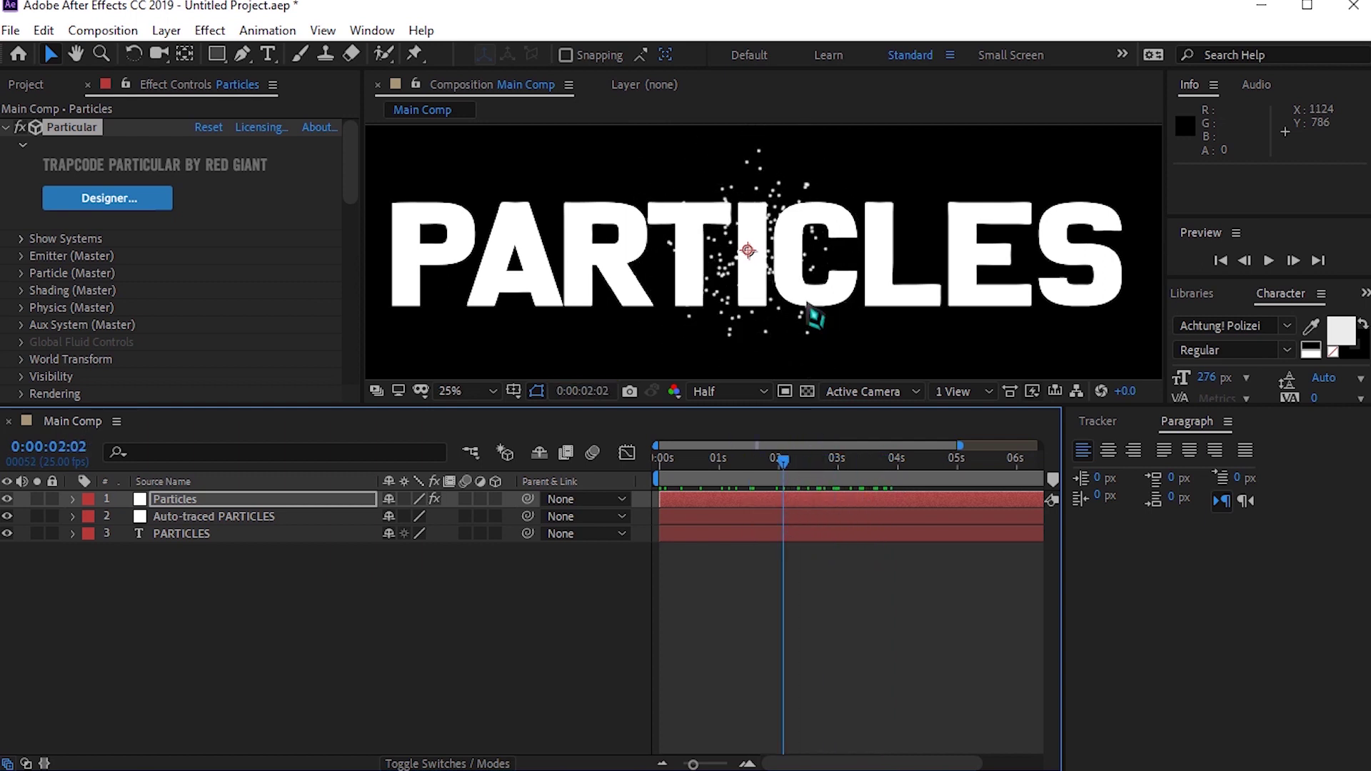
key(comma)
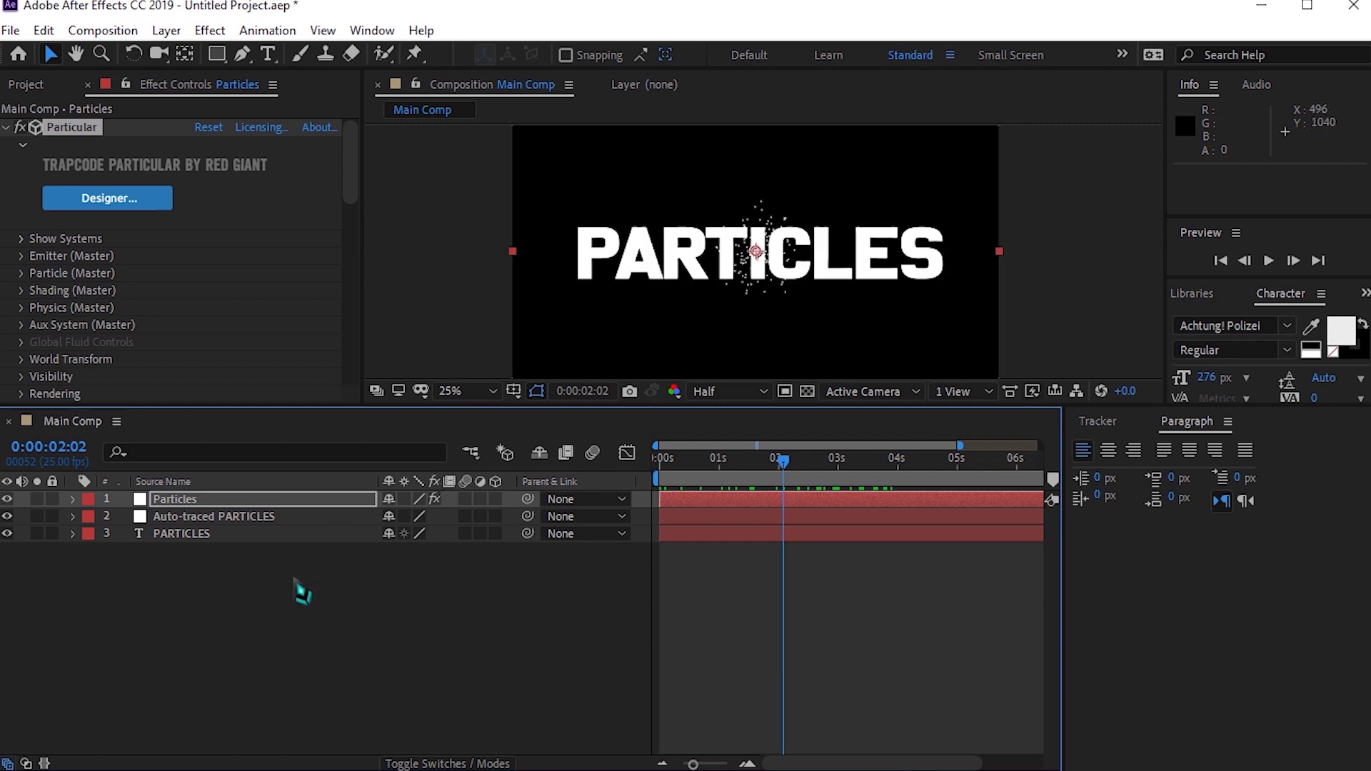
right_click(270, 626)
- Add a Point light named Emitter, then select the Particles layer
click(345, 389)
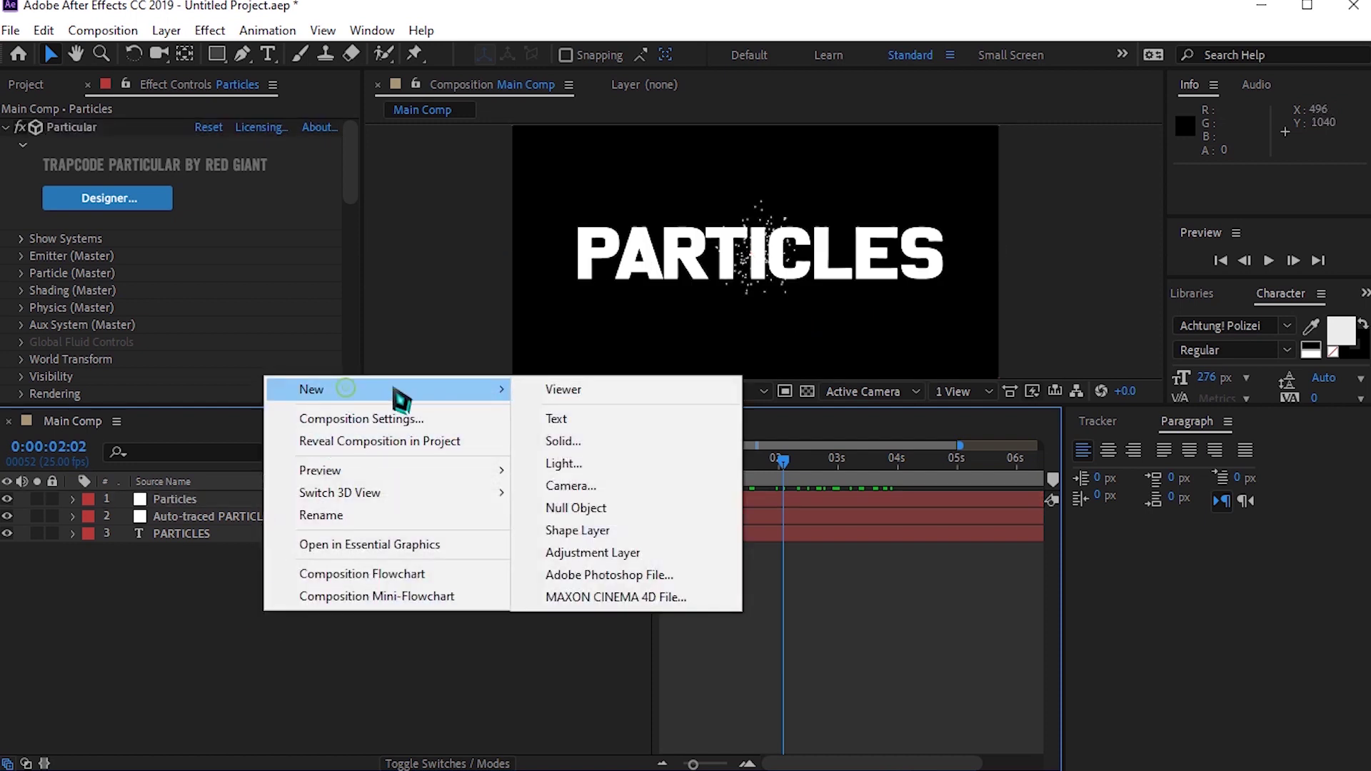
click(579, 463)
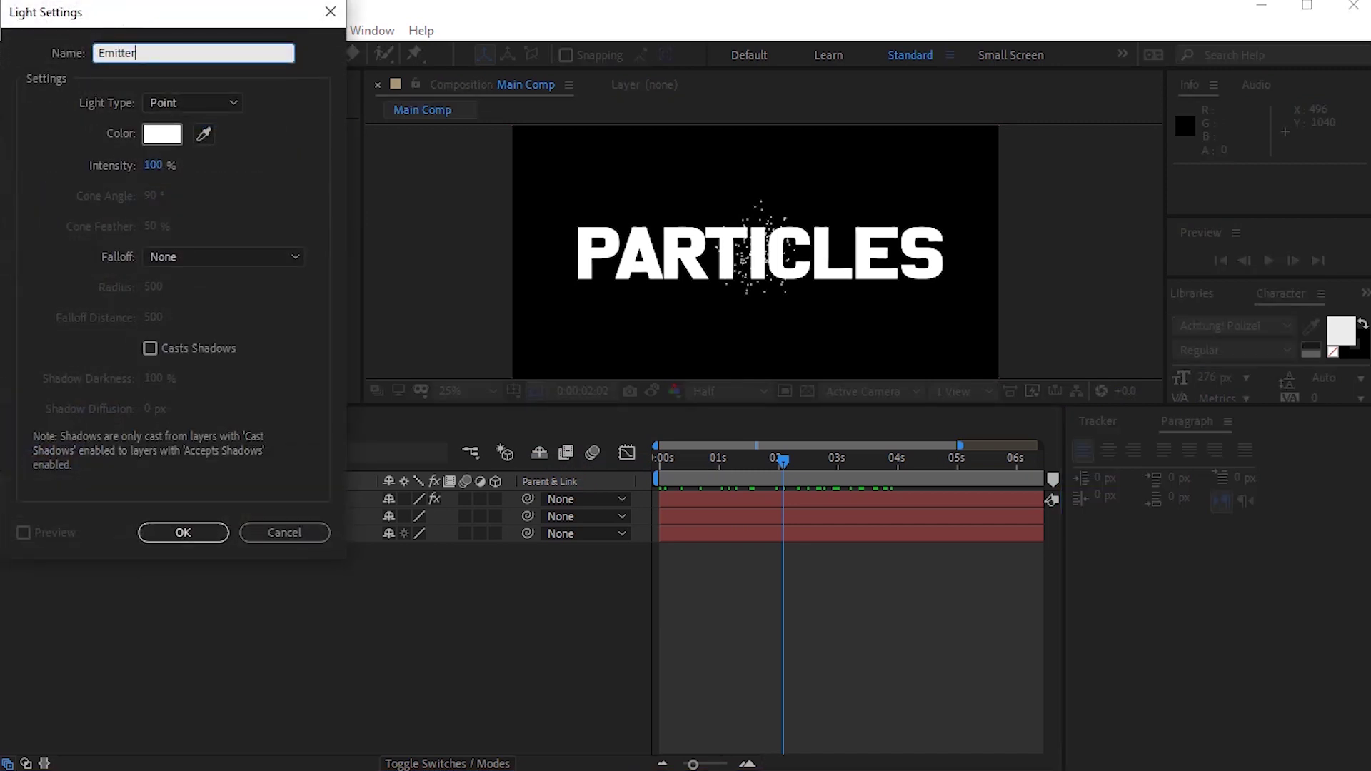
click(210, 104)
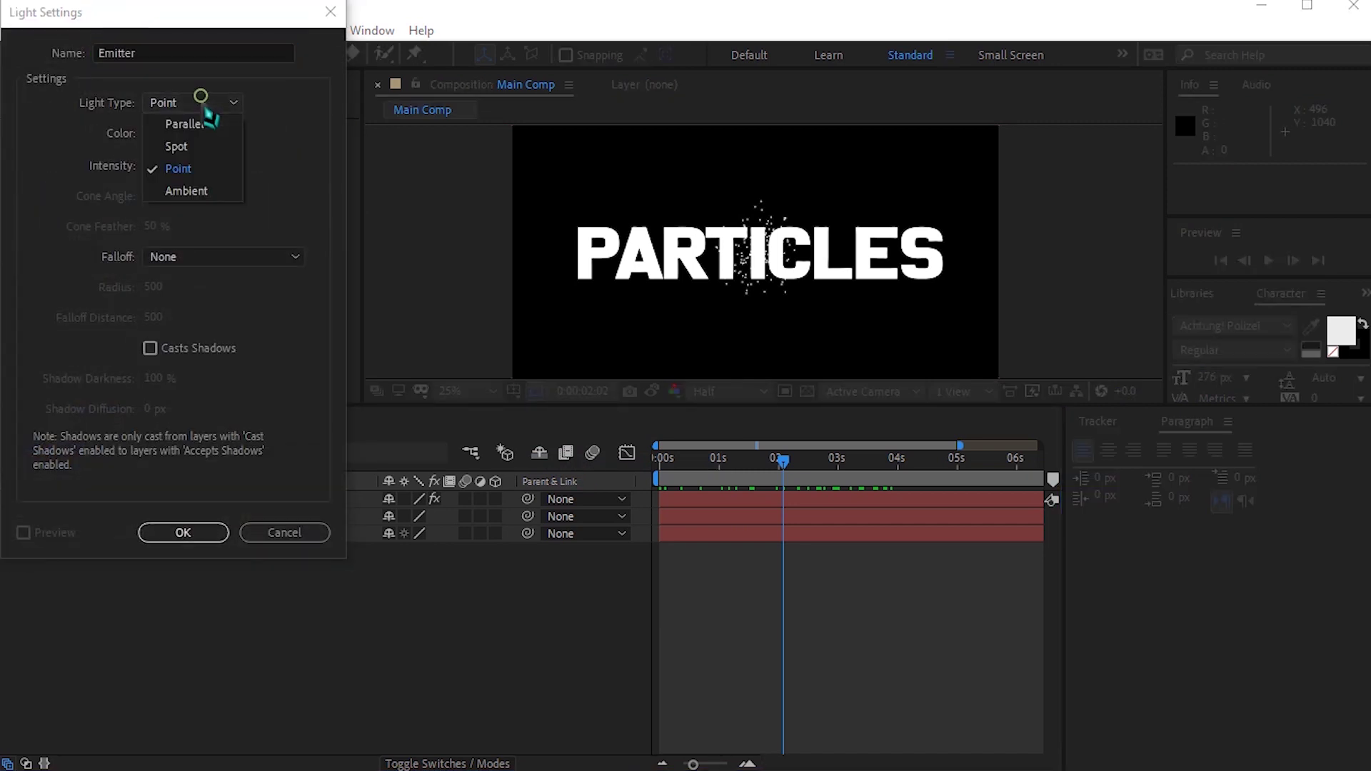
click(200, 172)
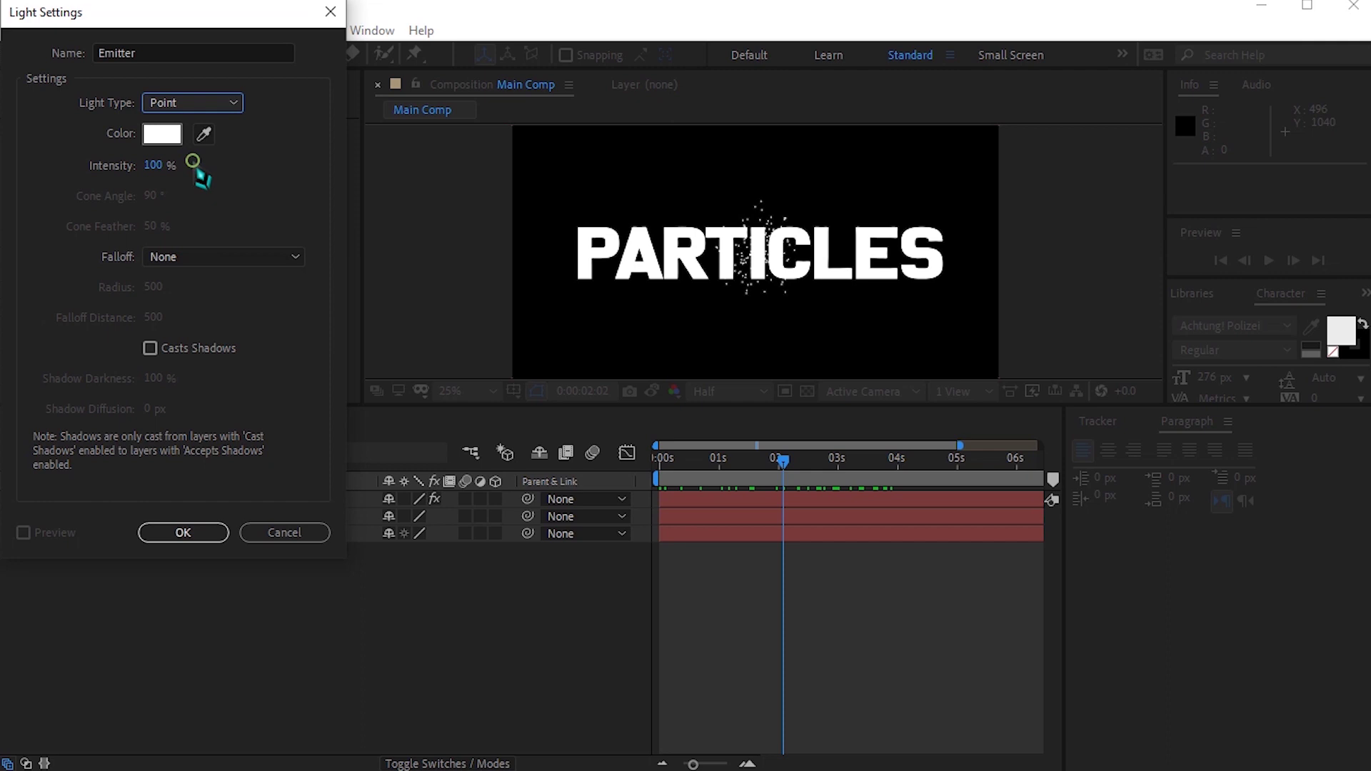
click(203, 535)
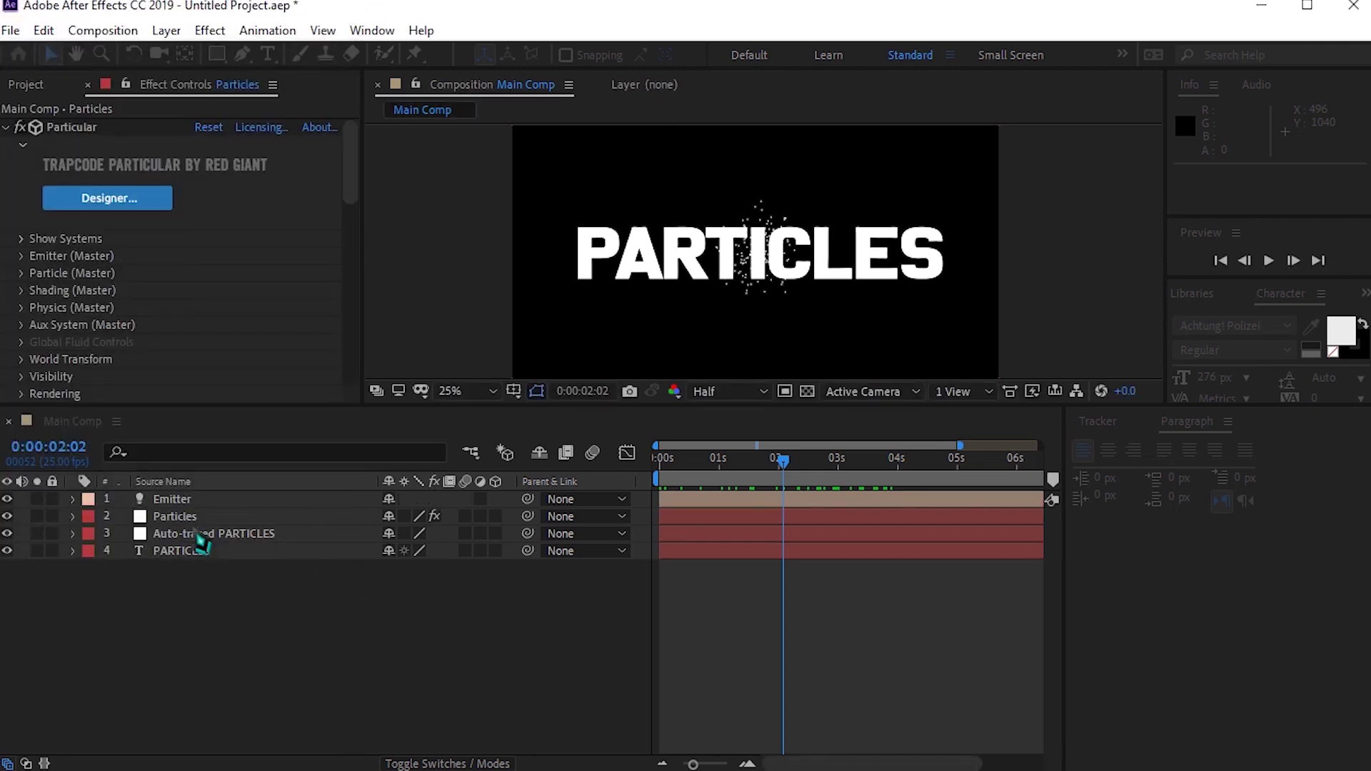
click(196, 536)
click(193, 515)
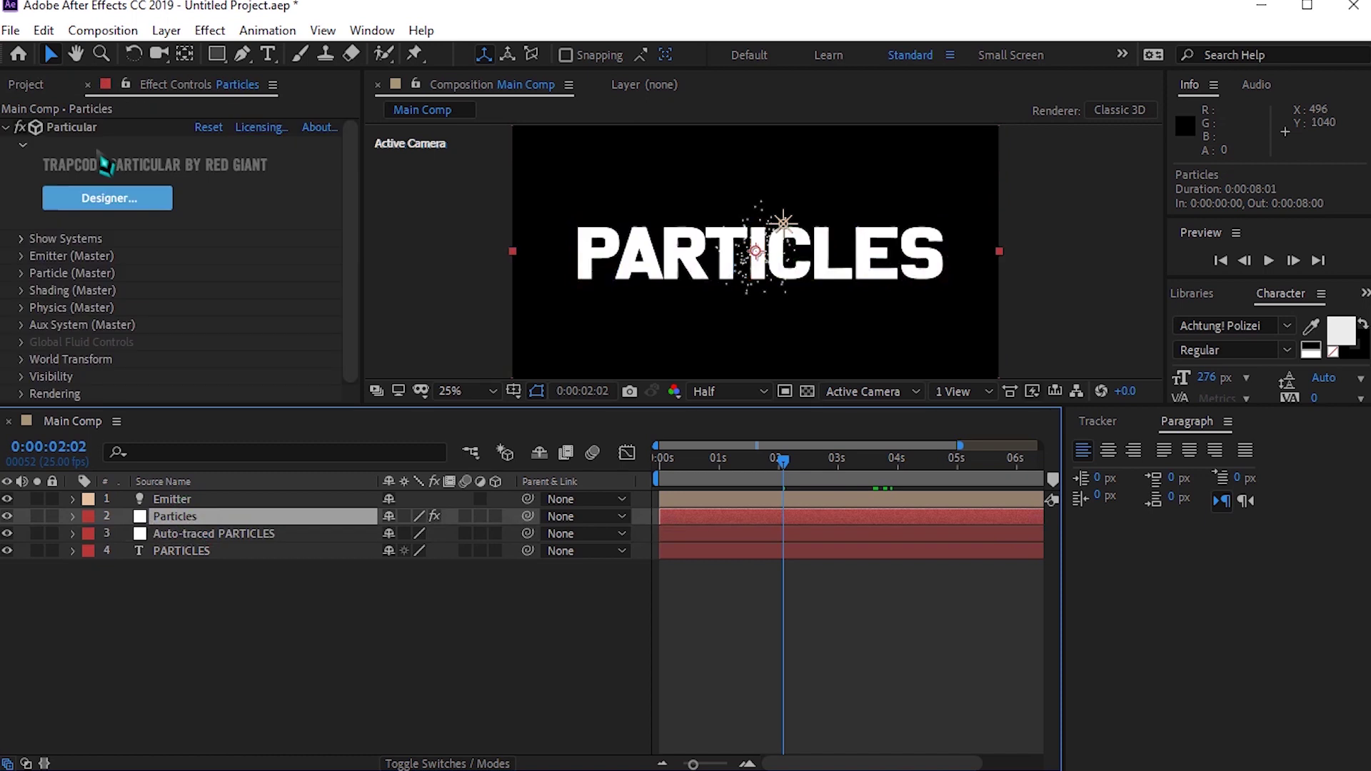
- Set Particular's Emitter Type to Light(s)
click(21, 257)
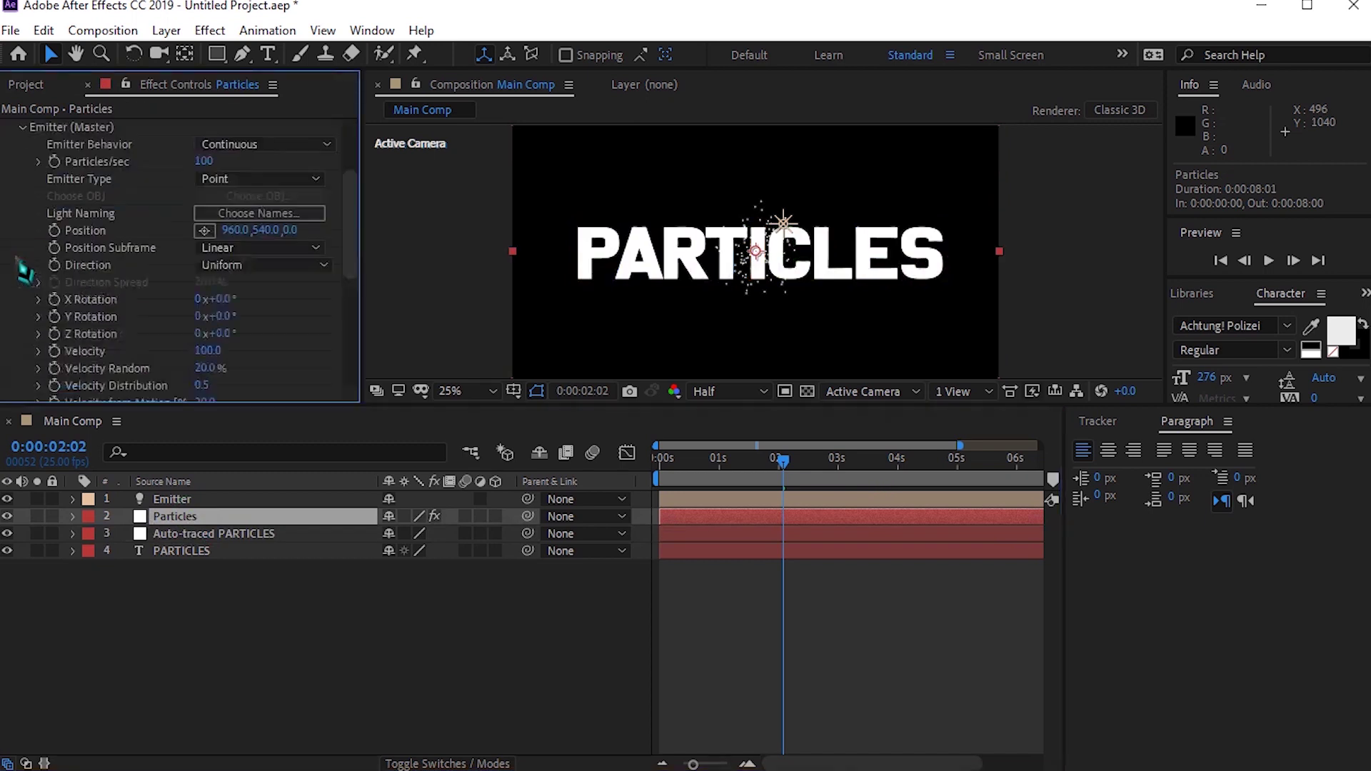
click(214, 179)
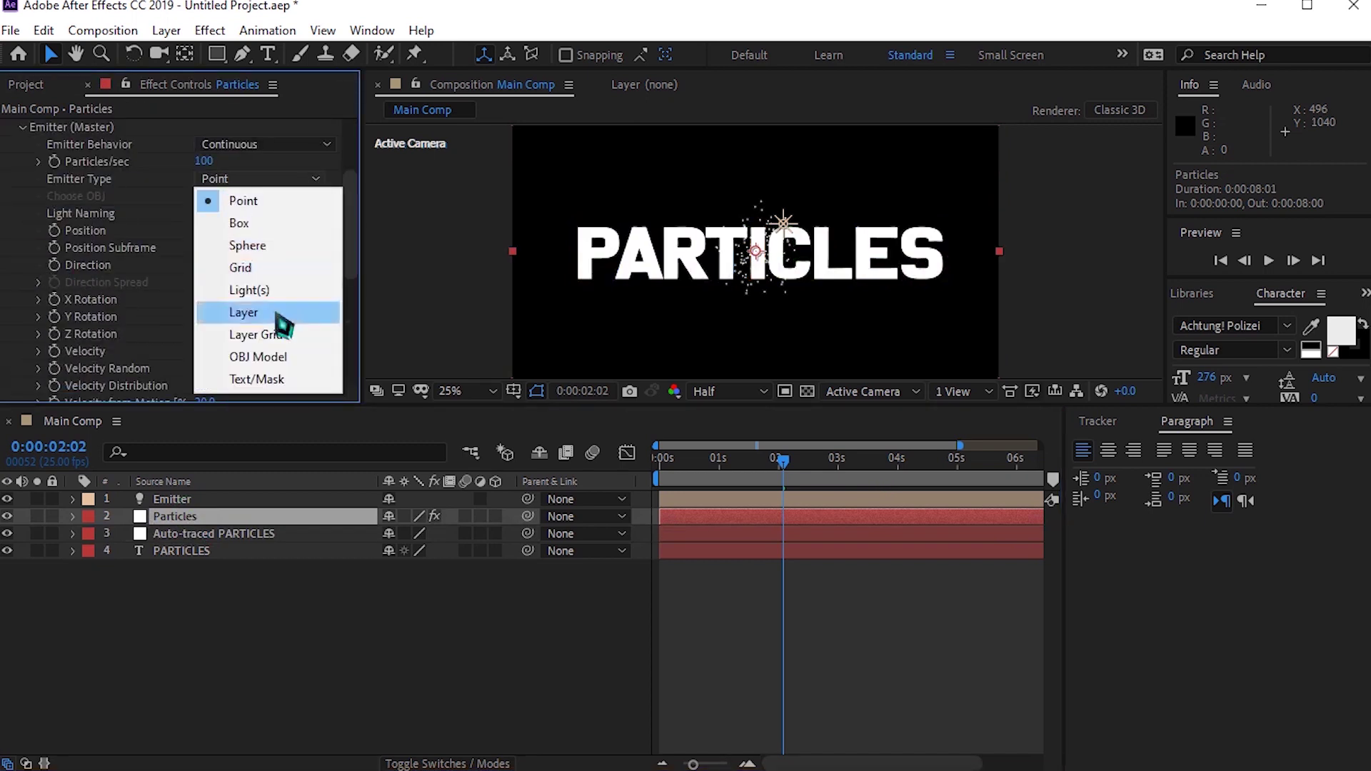
key(Escape)
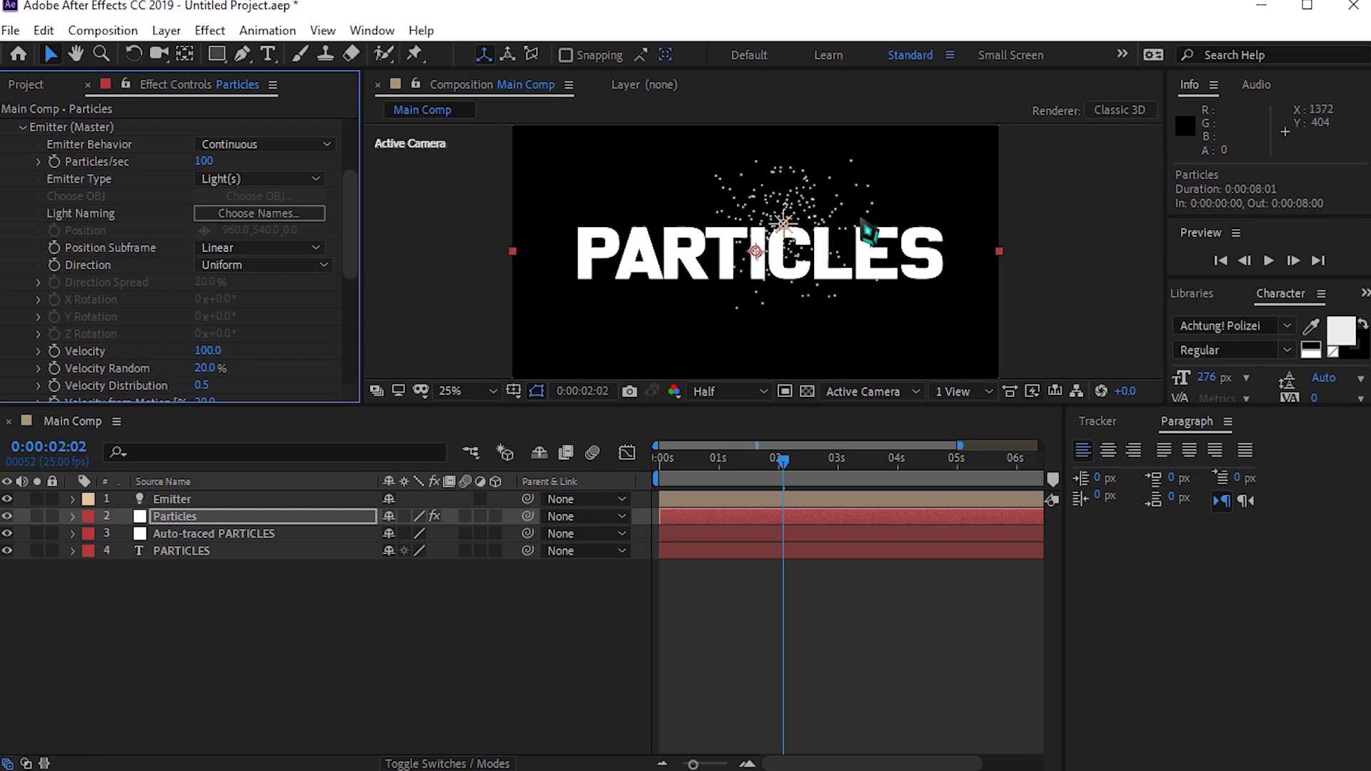
- Hide both PARTICLES text layers and widen the composition viewer
drag(7, 534, 7, 551)
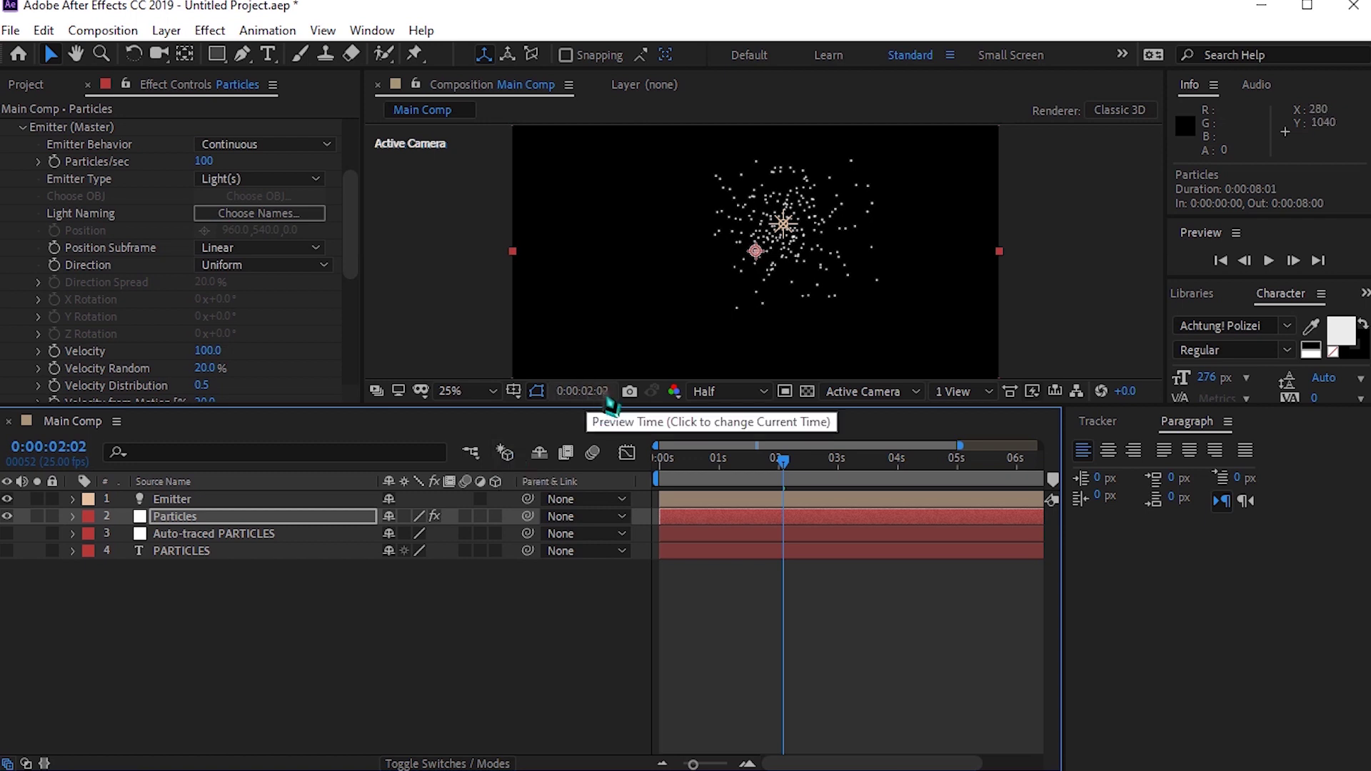
click(175, 534)
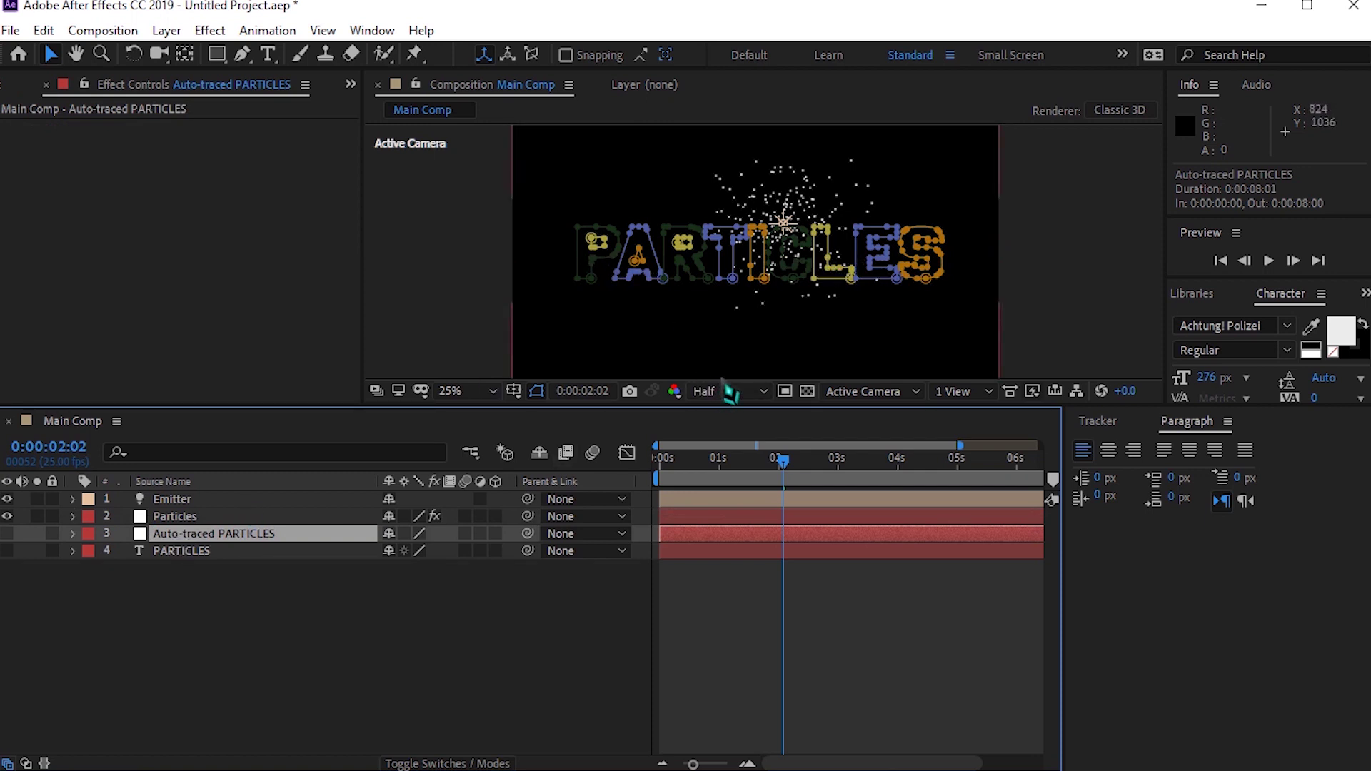
drag(736, 408, 707, 456)
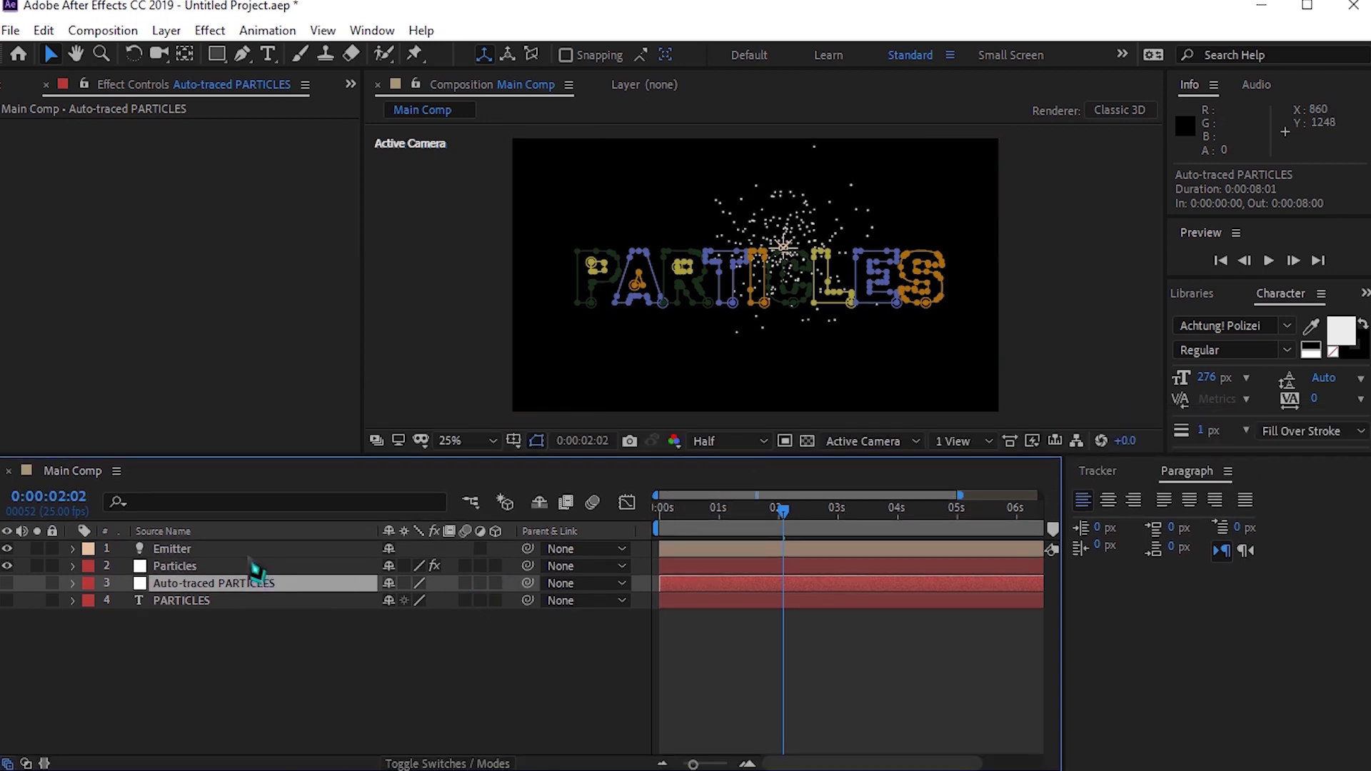
- Reveal the Auto-traced PARTICLES layer's masks and select the mask traced around the P
click(253, 631)
click(184, 586)
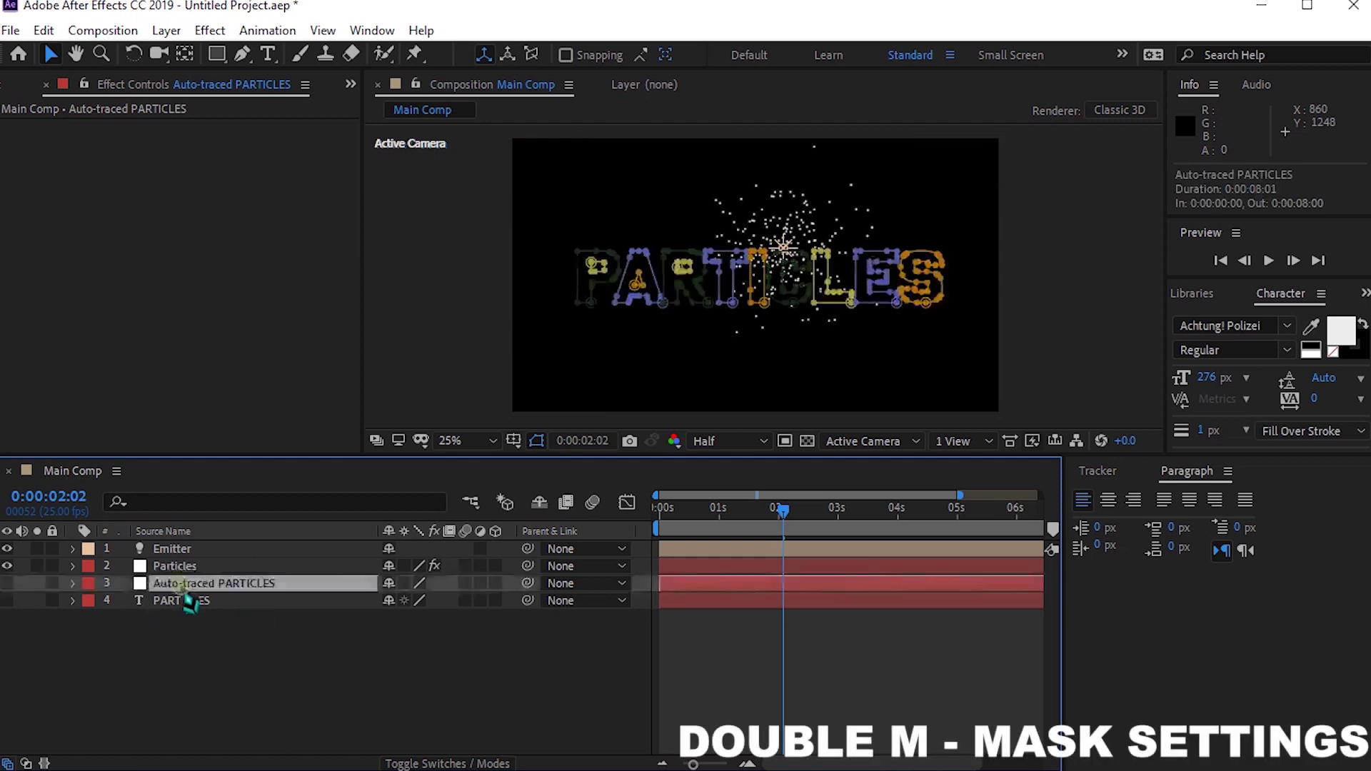
key(m)
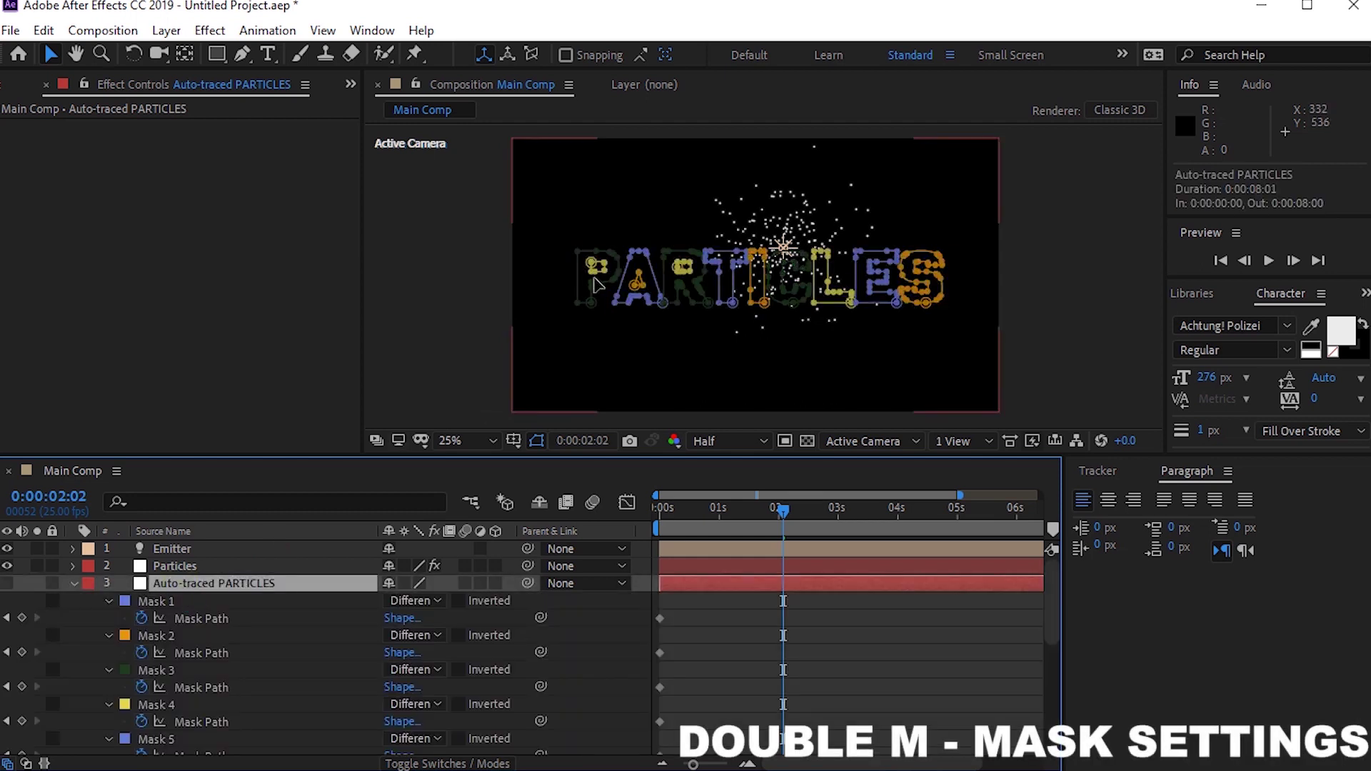
key(period)
key(period)
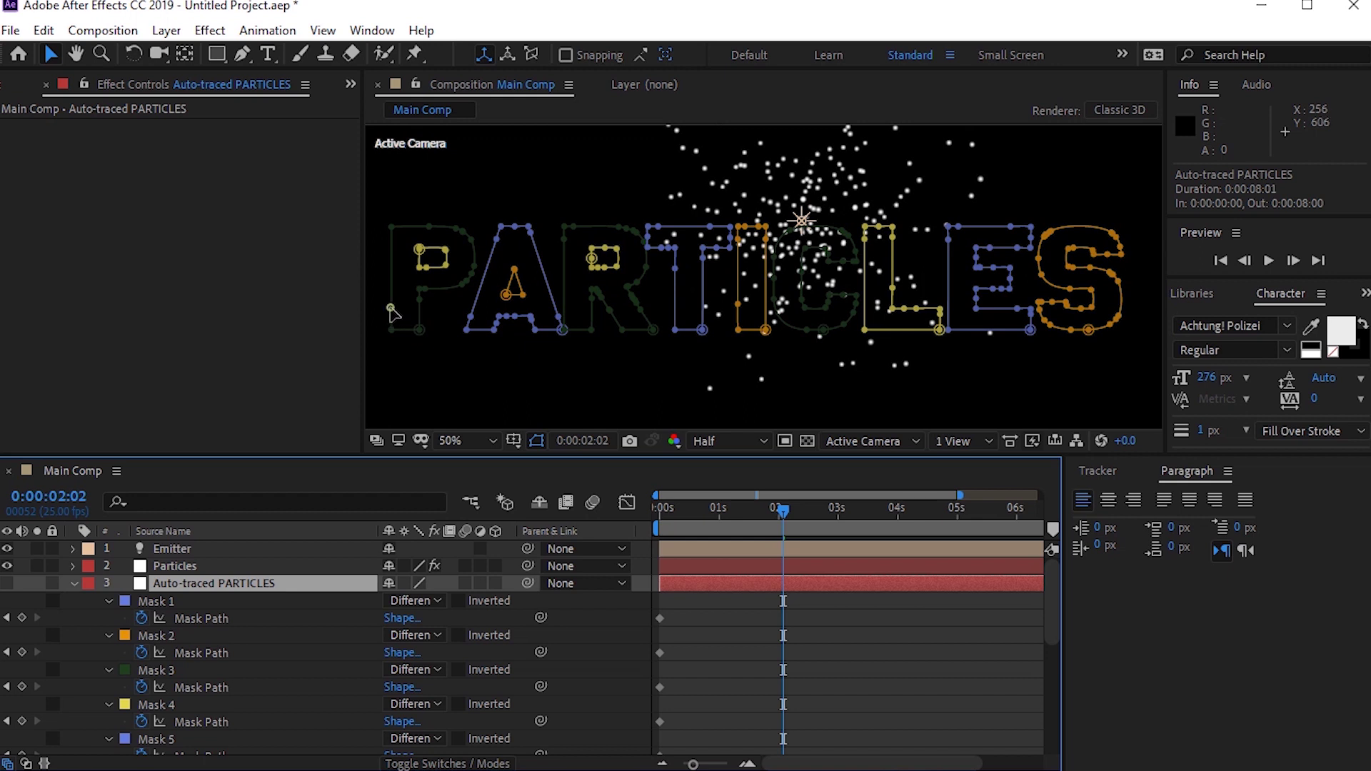
click(393, 313)
scroll(230, 635, down, 2)
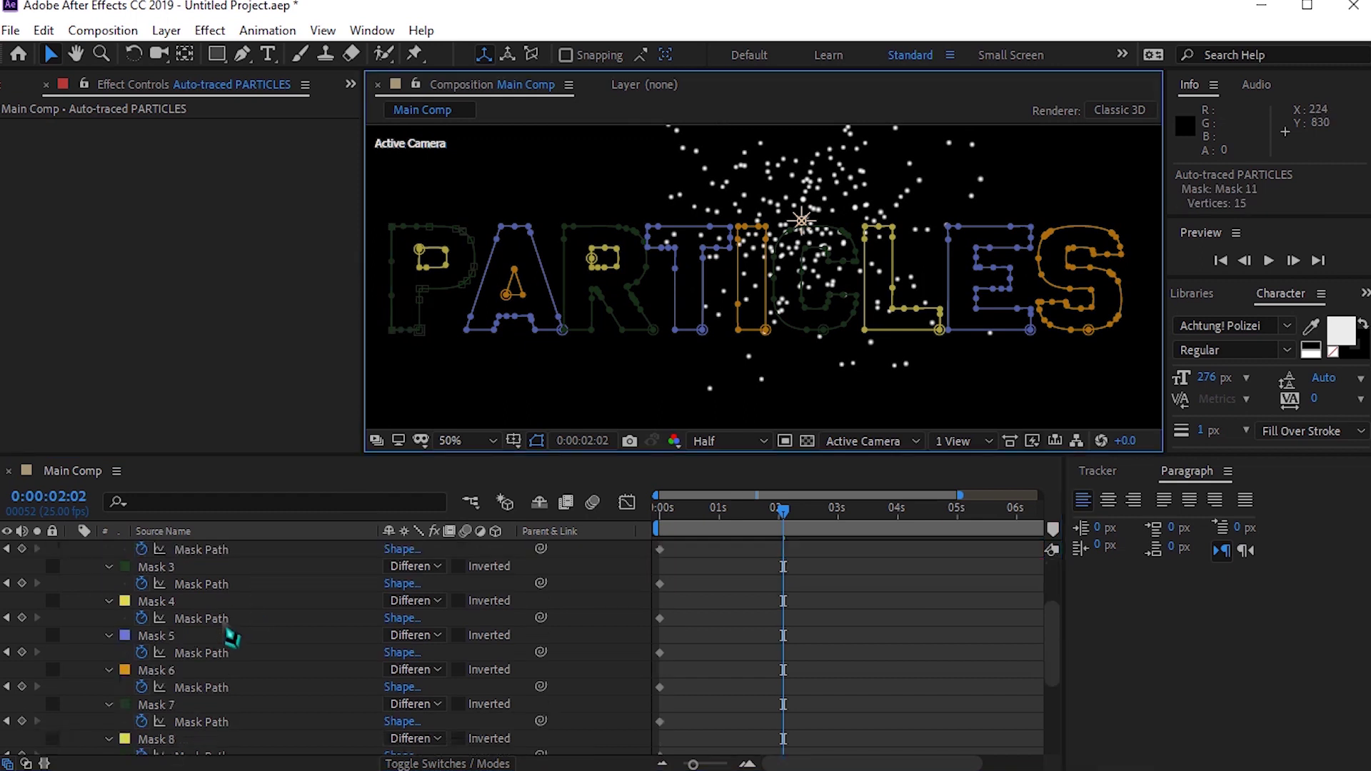
scroll(230, 636, down, 3)
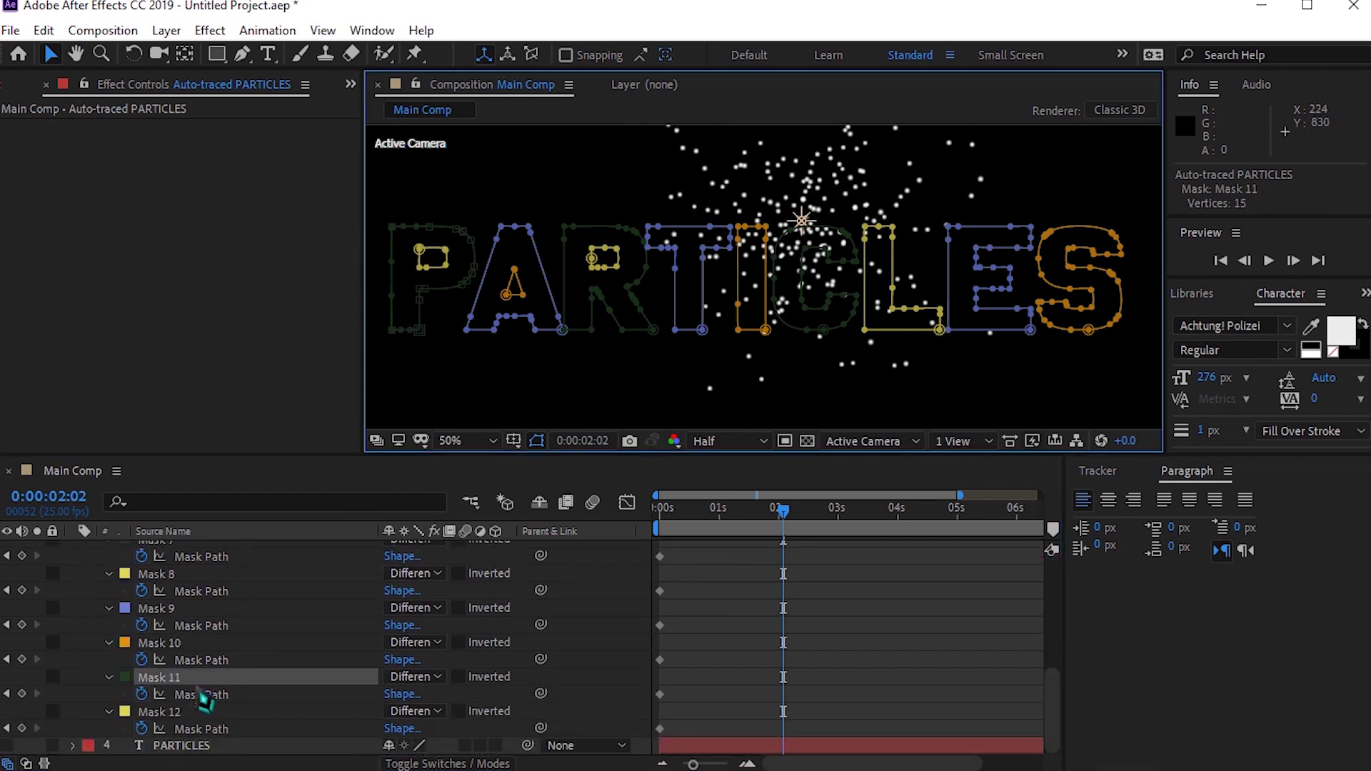
- Copy Mask 11's path keyframe, then select the Emitter light layer
click(220, 697)
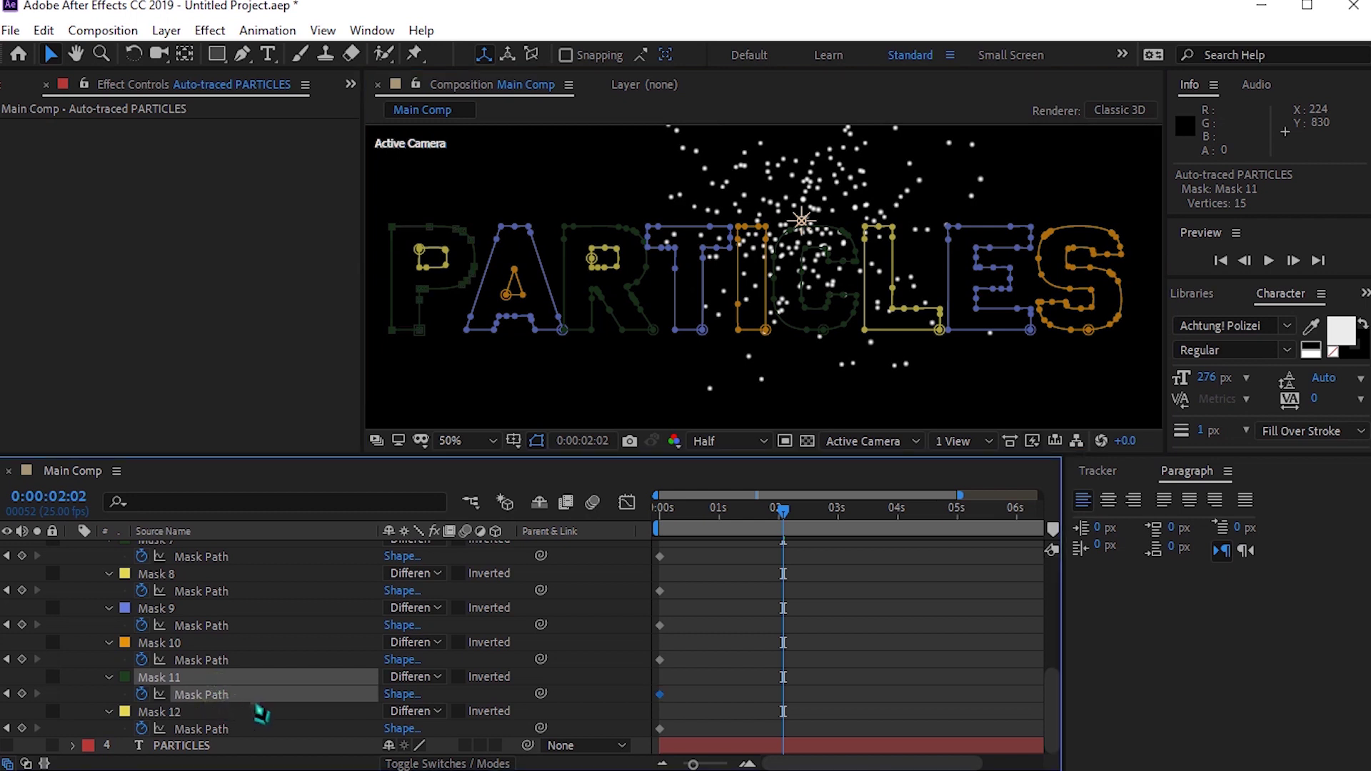
key(ctrl+c)
click(43, 30)
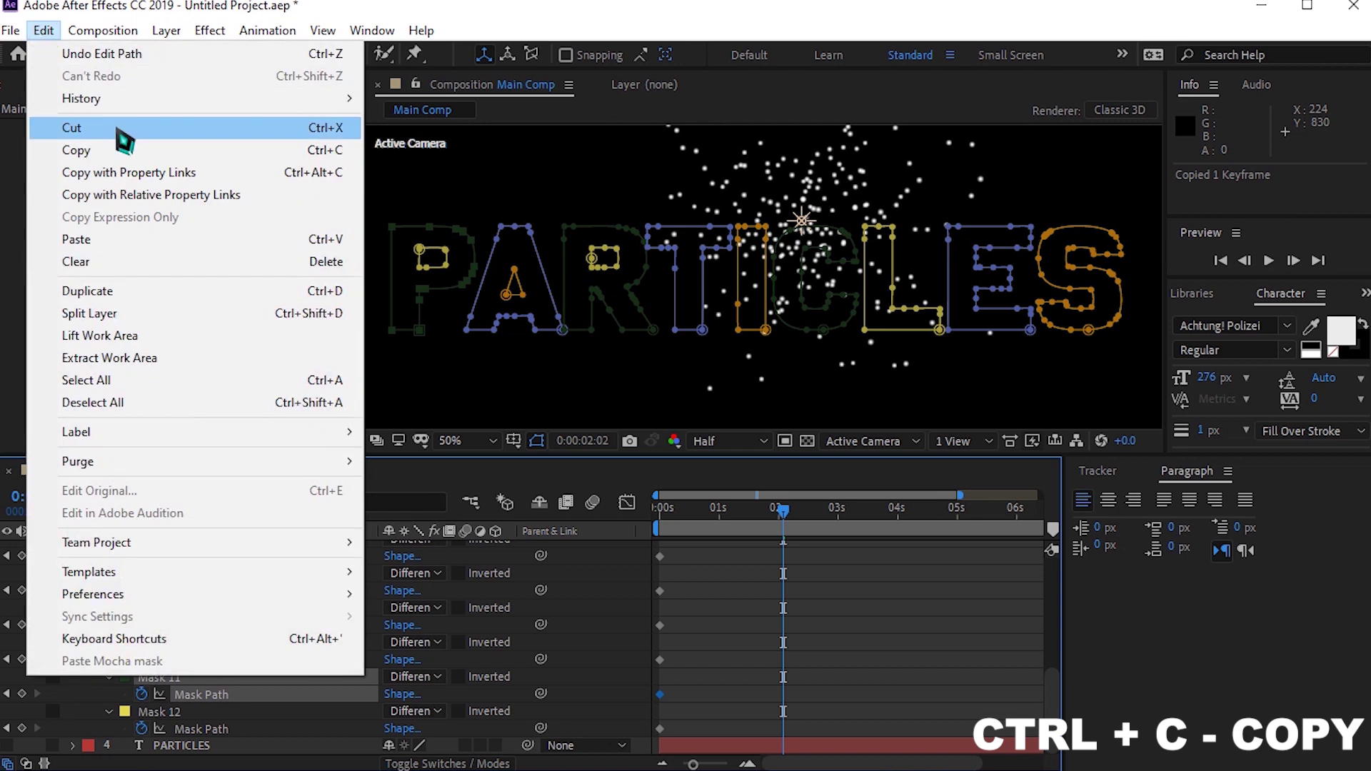
click(116, 148)
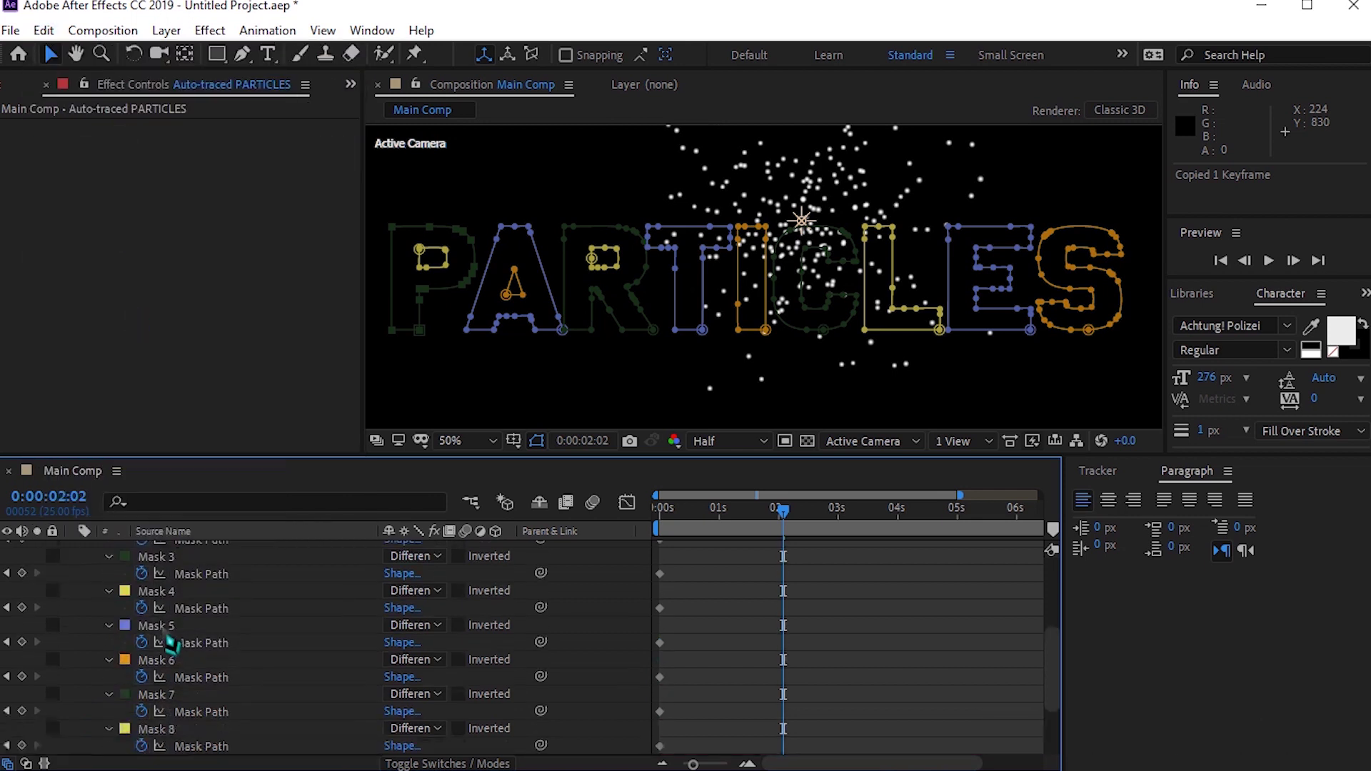
scroll(175, 642, up, 10)
click(191, 582)
click(191, 549)
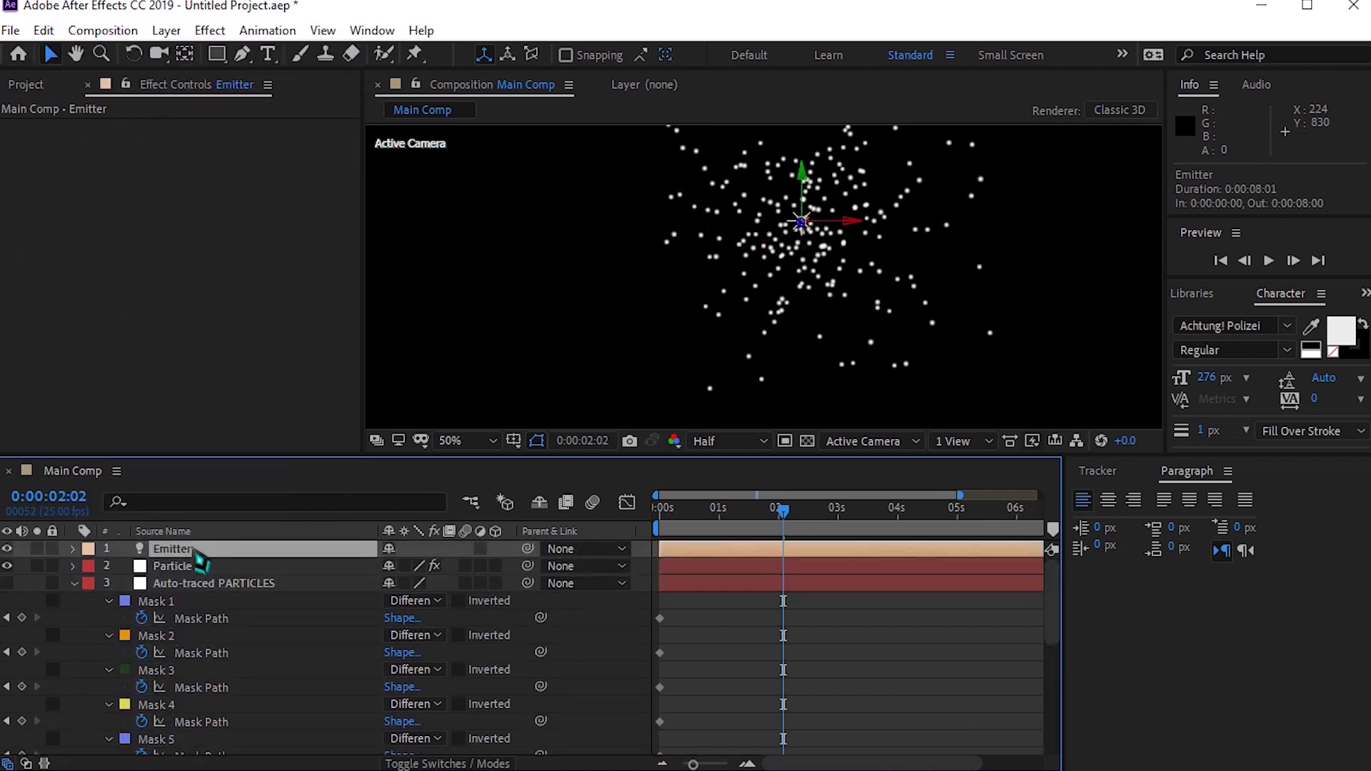
- Paste the copied P mask path into the Emitter's Position at the comp start
key(p)
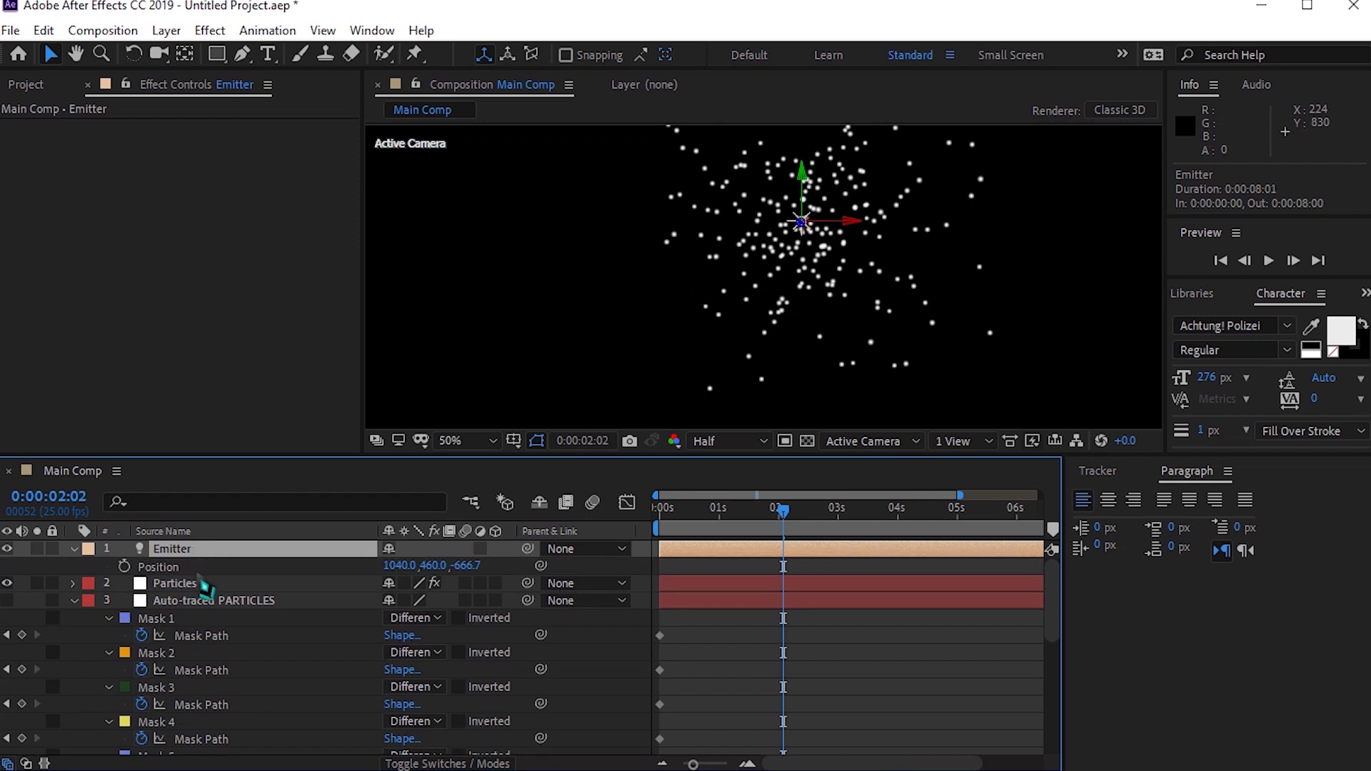
click(175, 570)
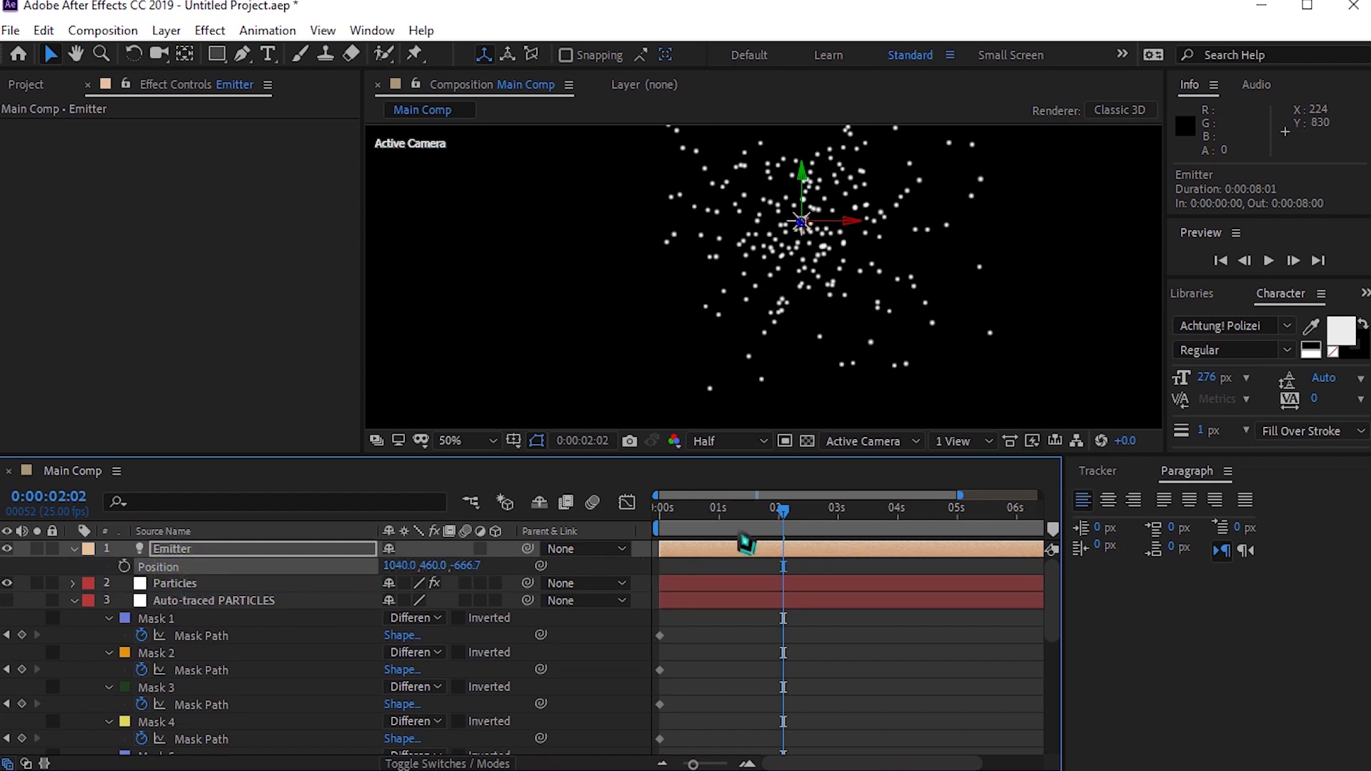
drag(751, 536, 631, 555)
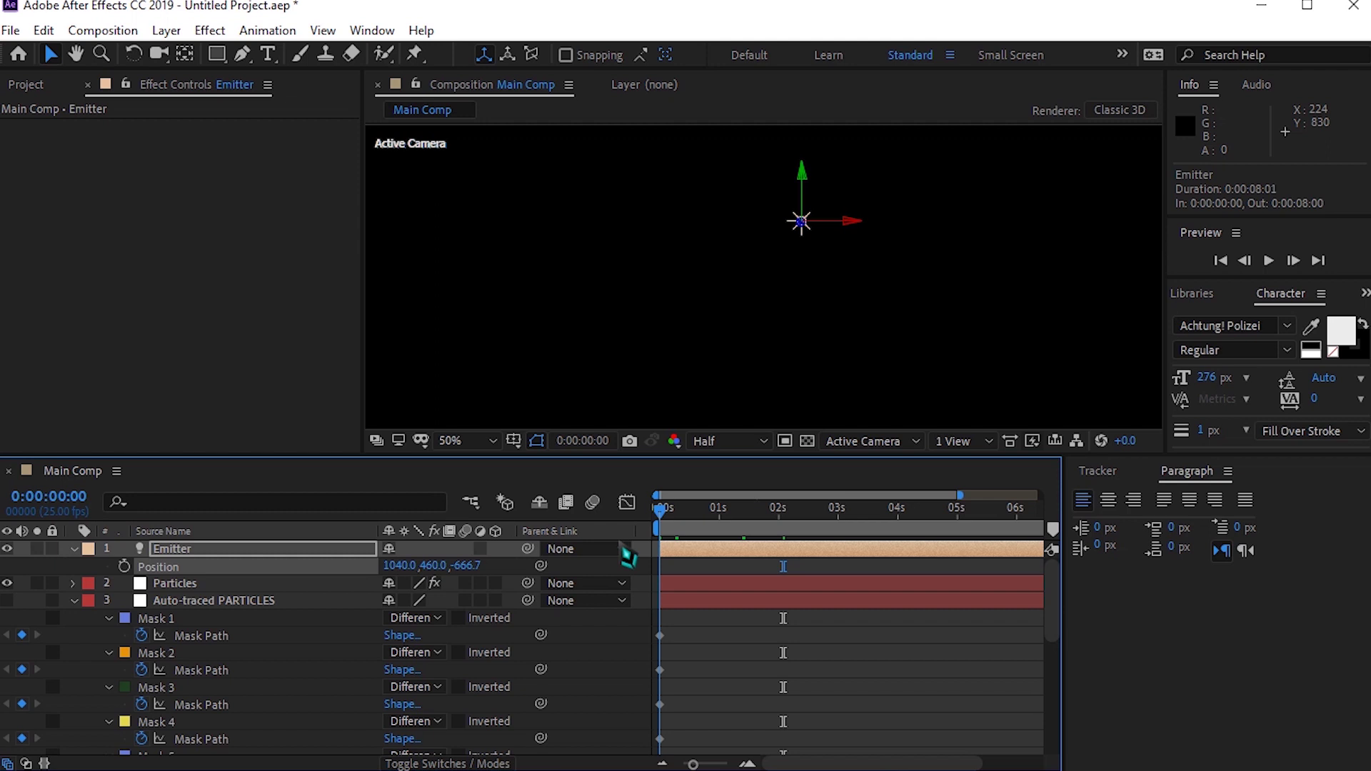
key(ctrl+v)
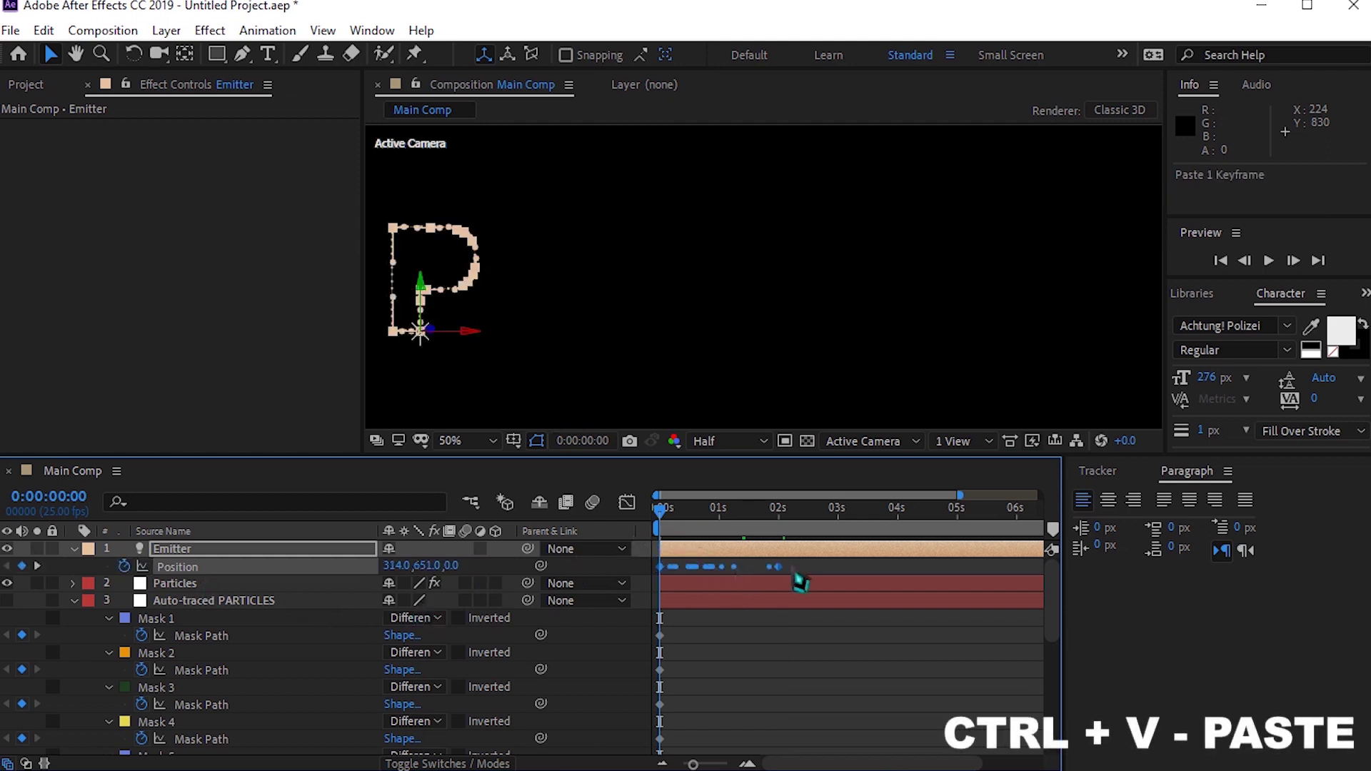
- Preview the emitter tracing the P, then collapse the Emitter and Auto-traced PARTICLES properties
mouse_move(780, 571)
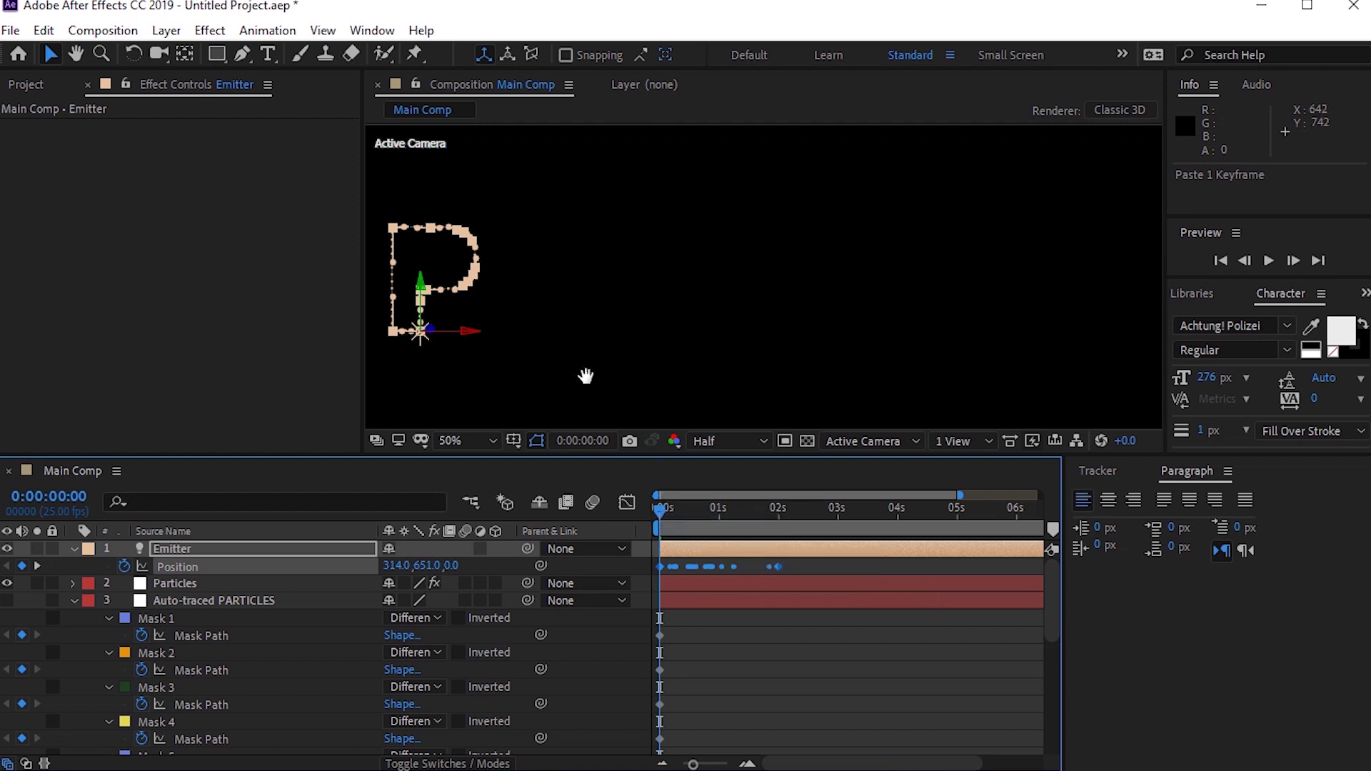
drag(586, 377, 771, 373)
mouse_move(661, 508)
mouse_down()
mouse_move(784, 513)
mouse_move(658, 508)
mouse_up()
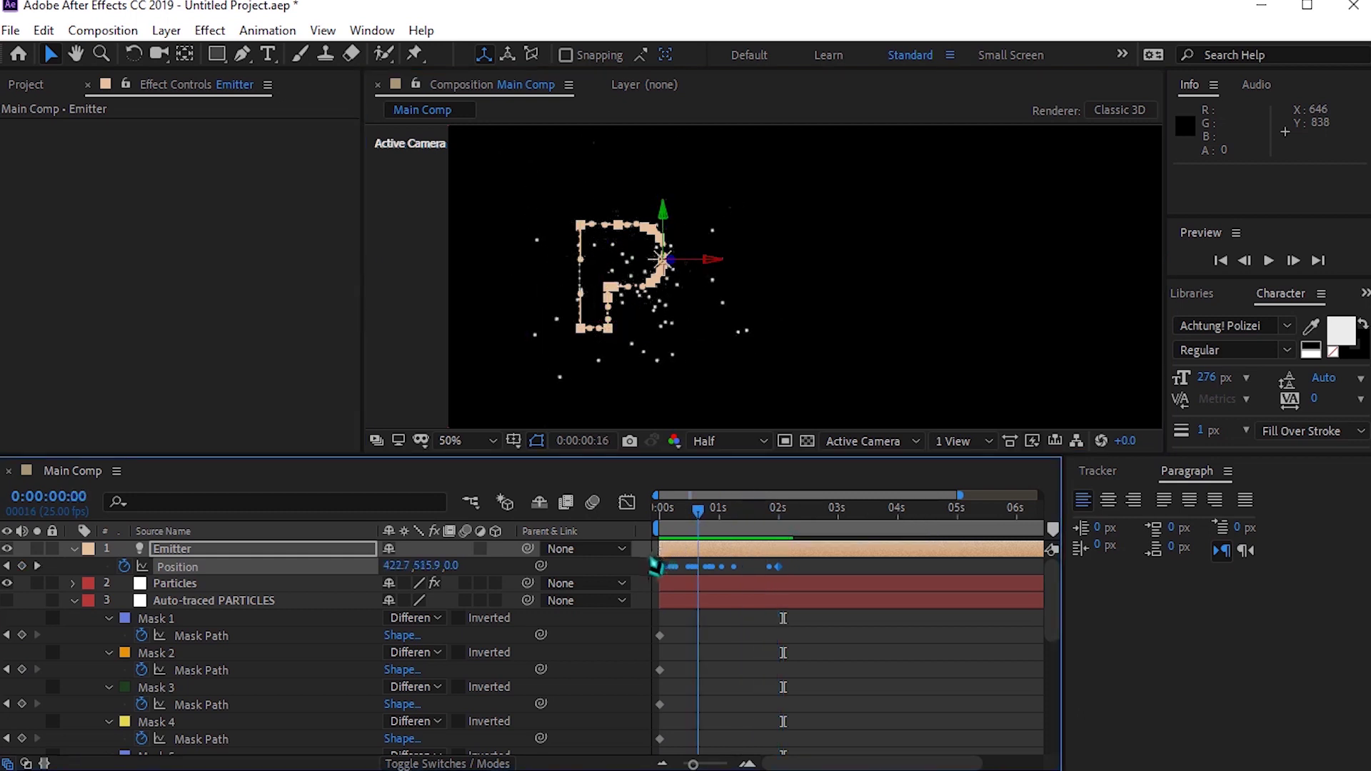
key(space)
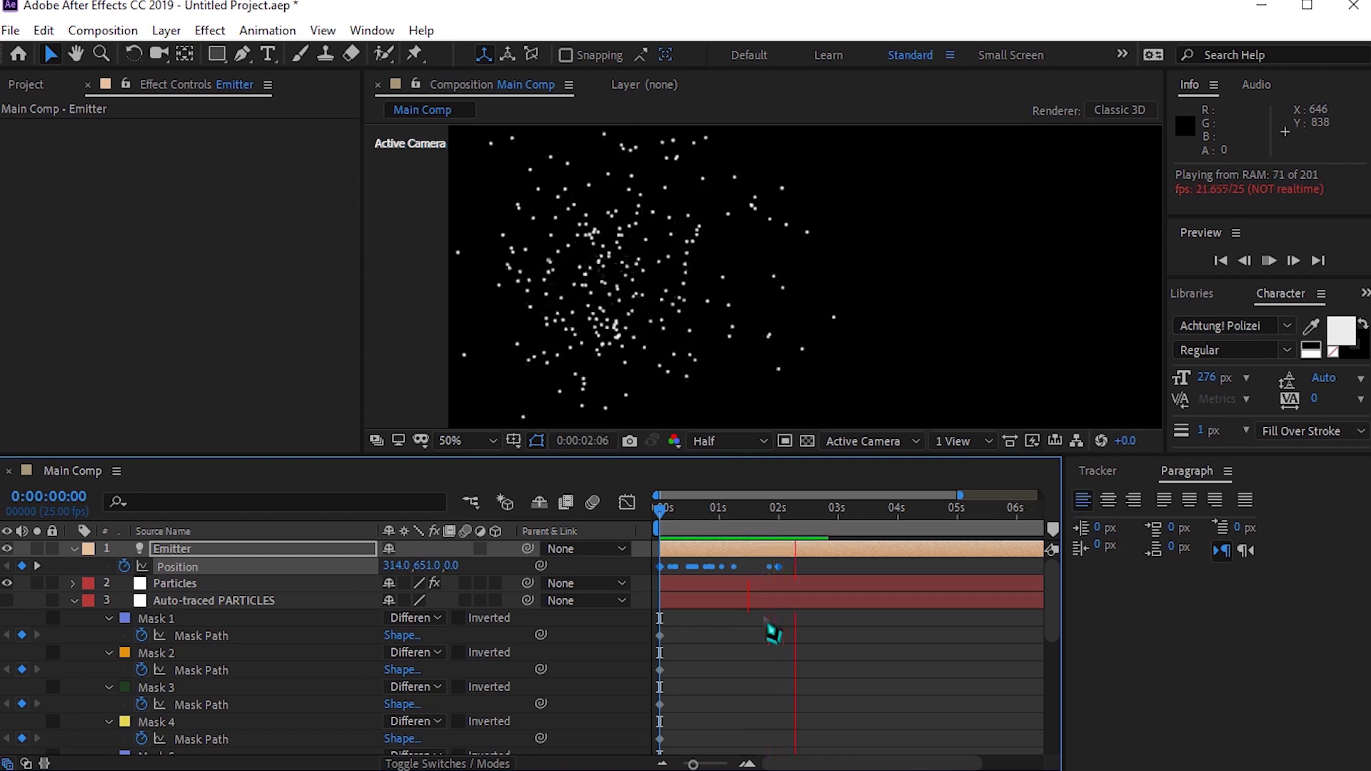
key(space)
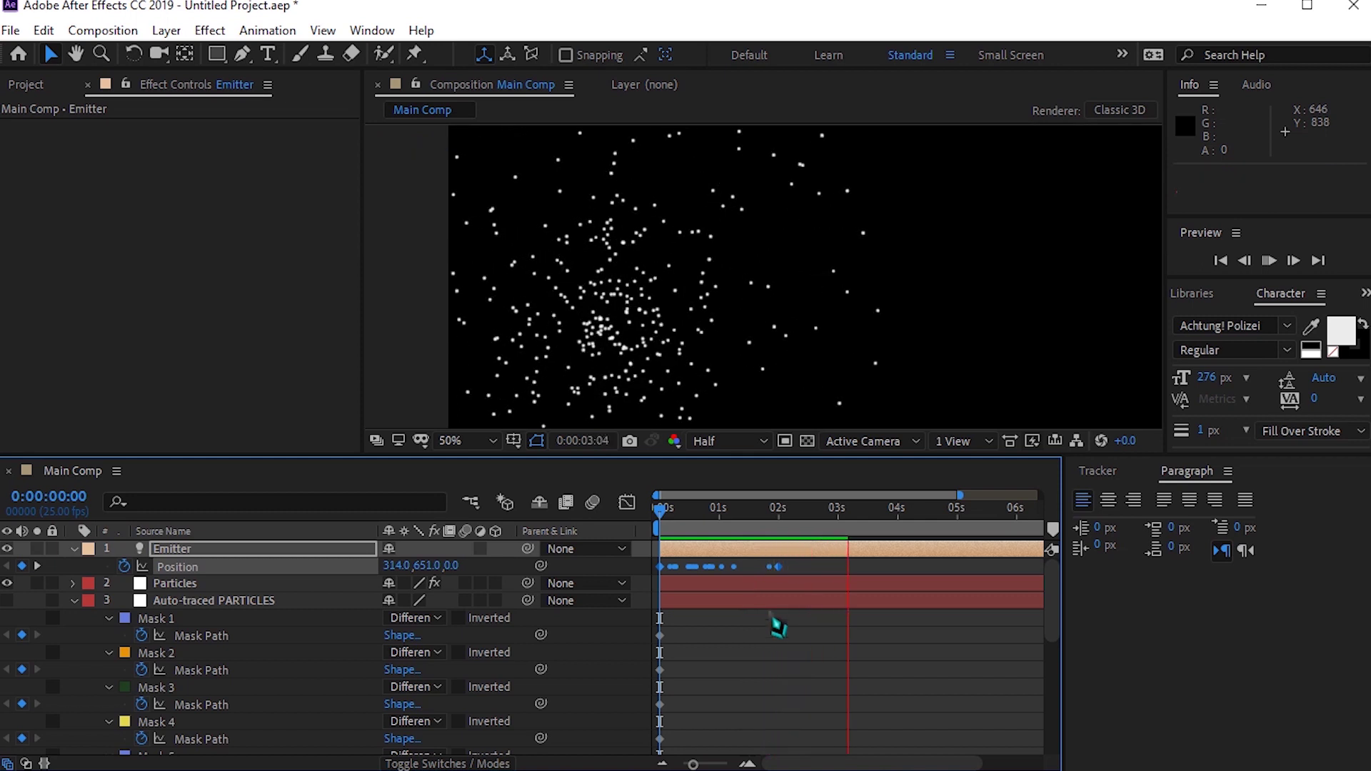
key(u)
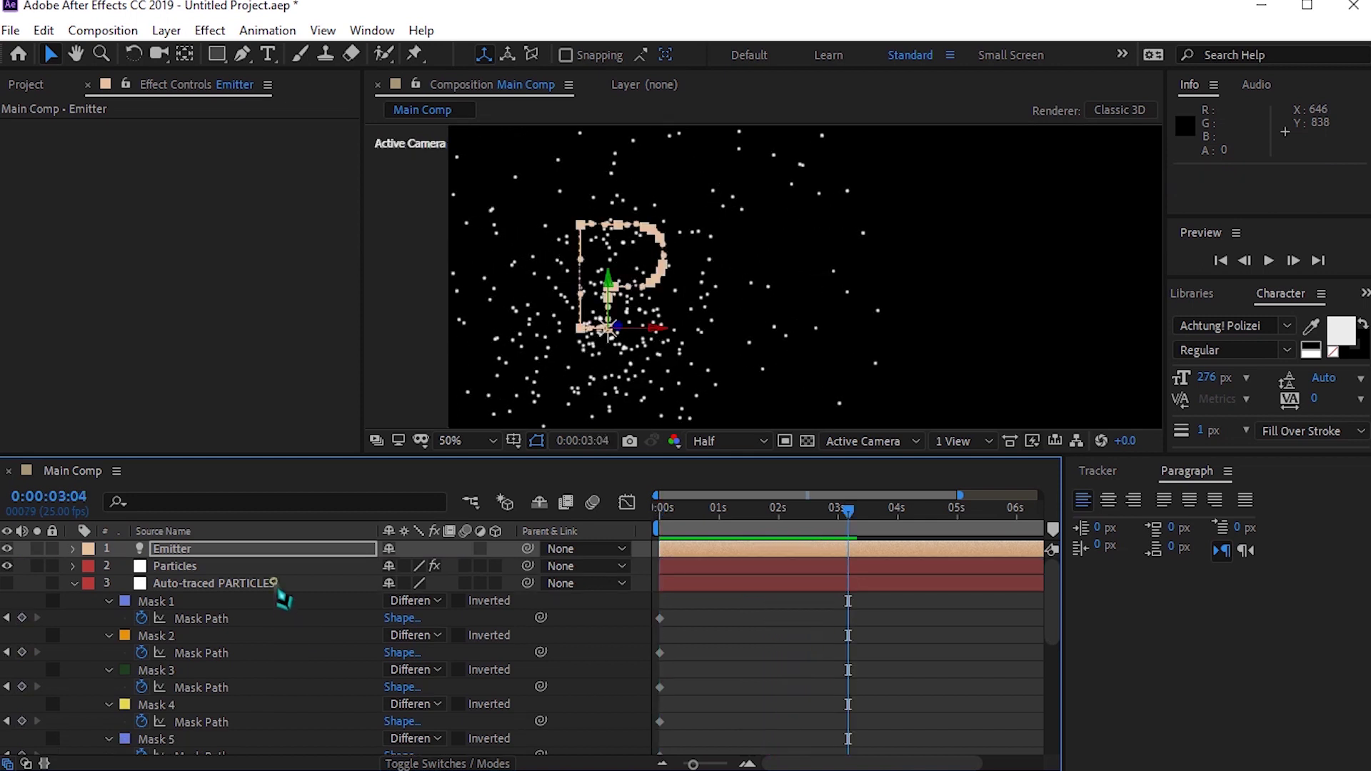
click(214, 583)
key(u)
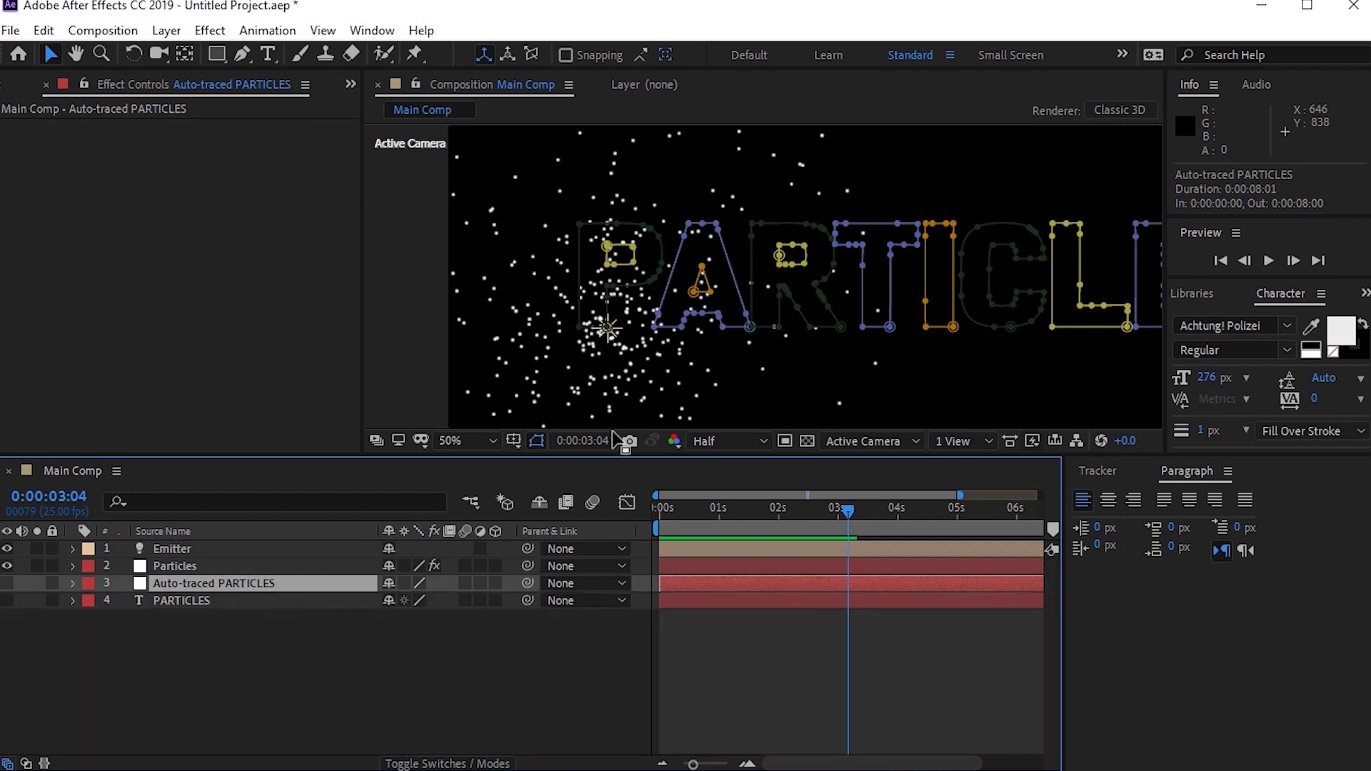
scroll(734, 361, down, 2)
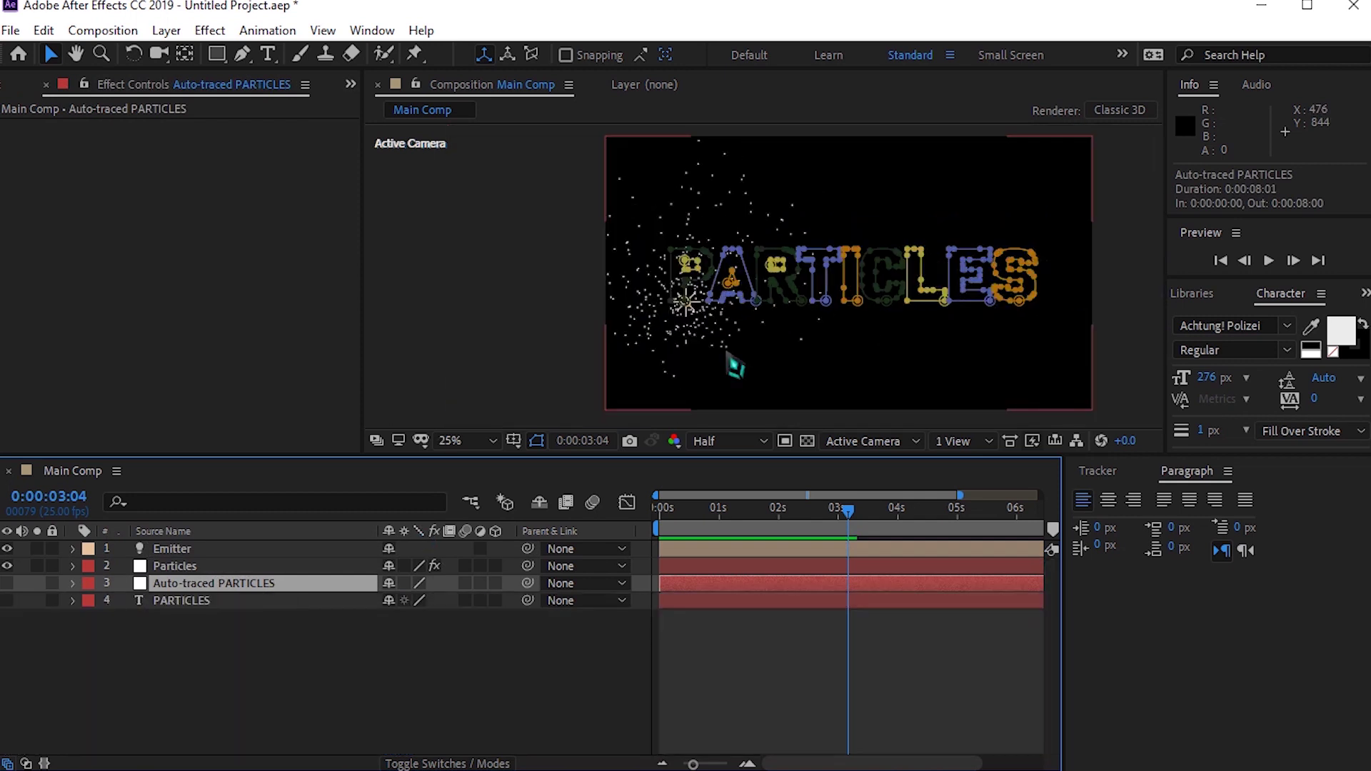
- On the Particles layer, set Particular's Velocity and Velocity from Motion to 0
click(191, 566)
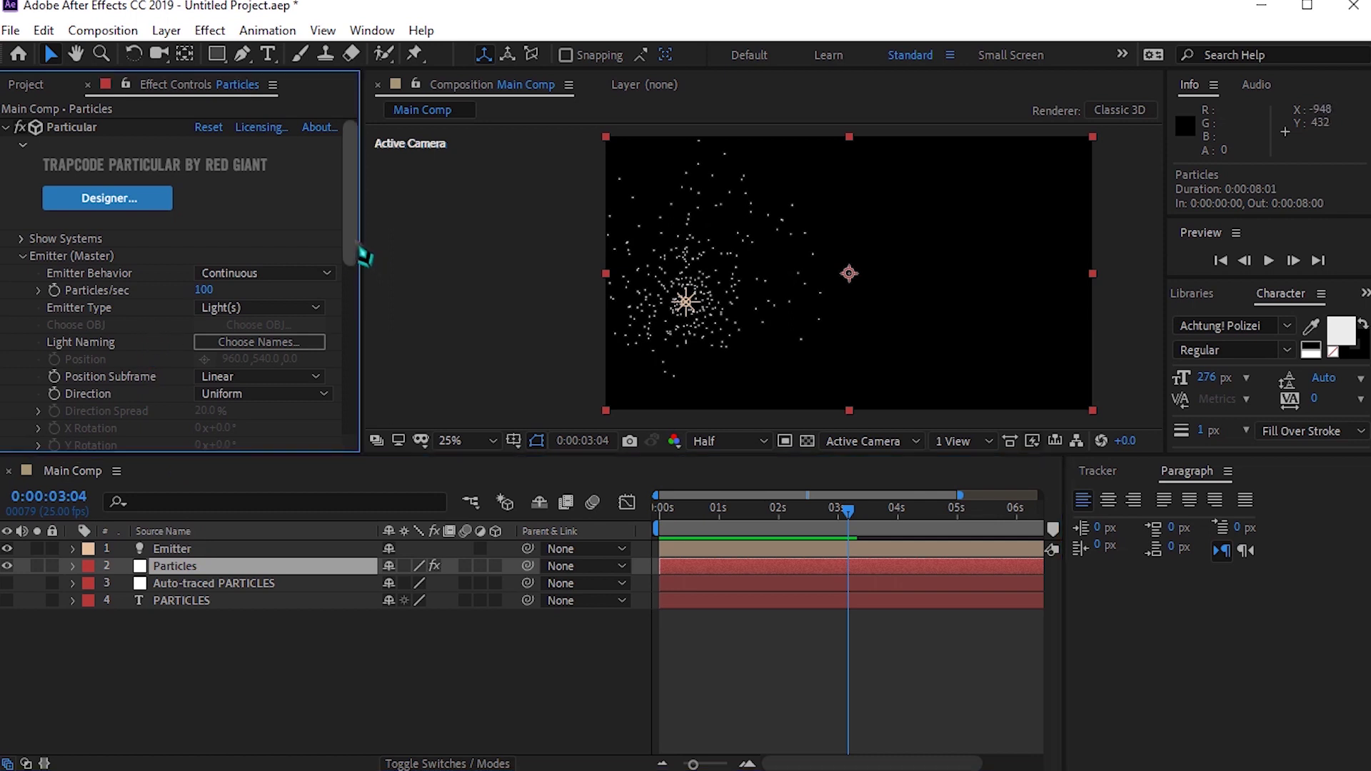
scroll(359, 283, down, 3)
scroll(360, 286, down, 2)
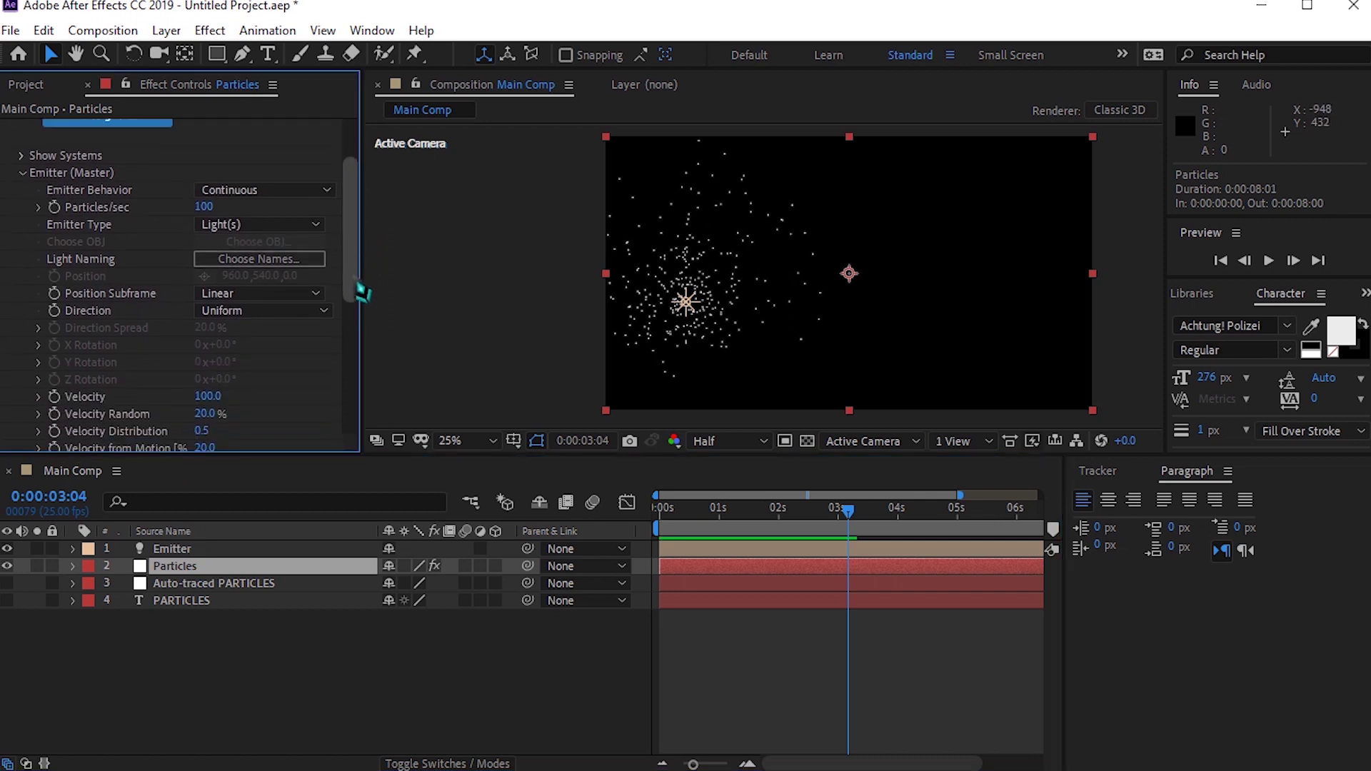
click(200, 375)
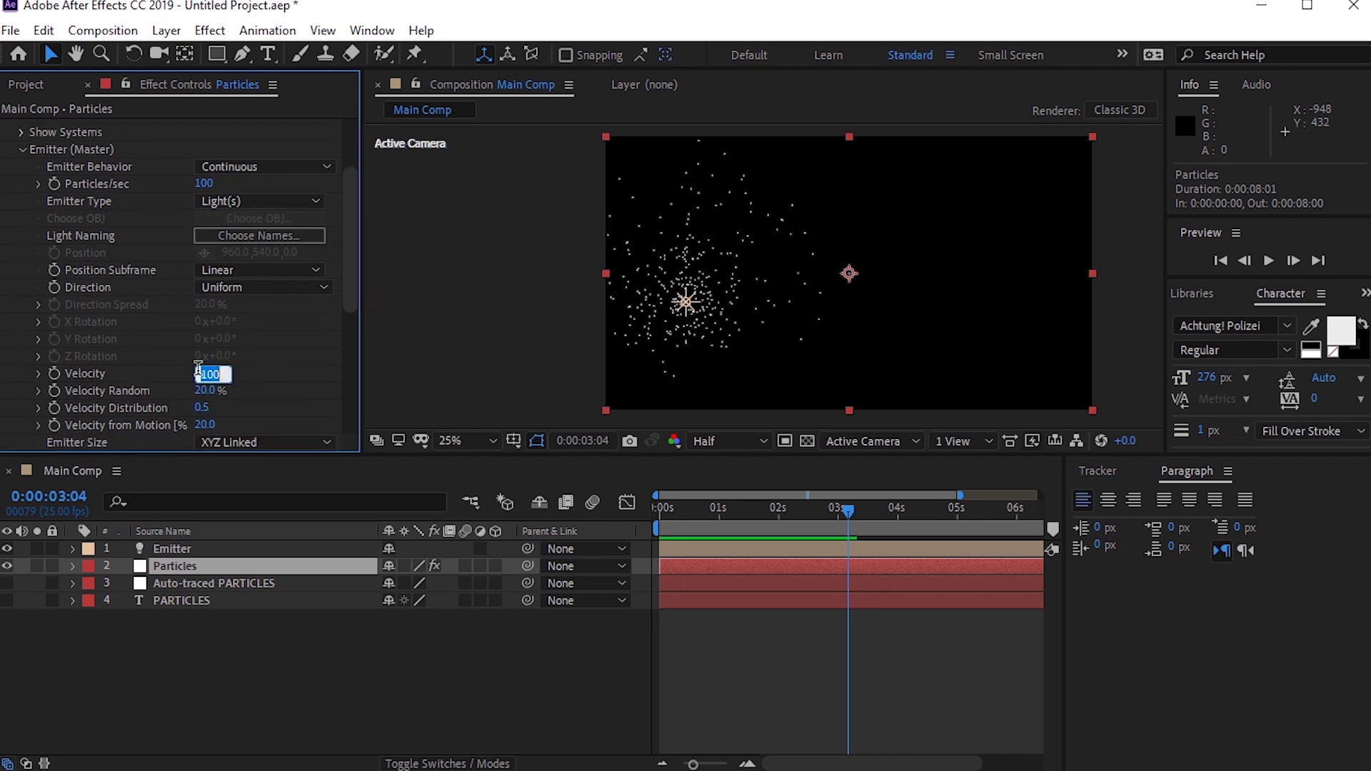
text(0)
key(Return)
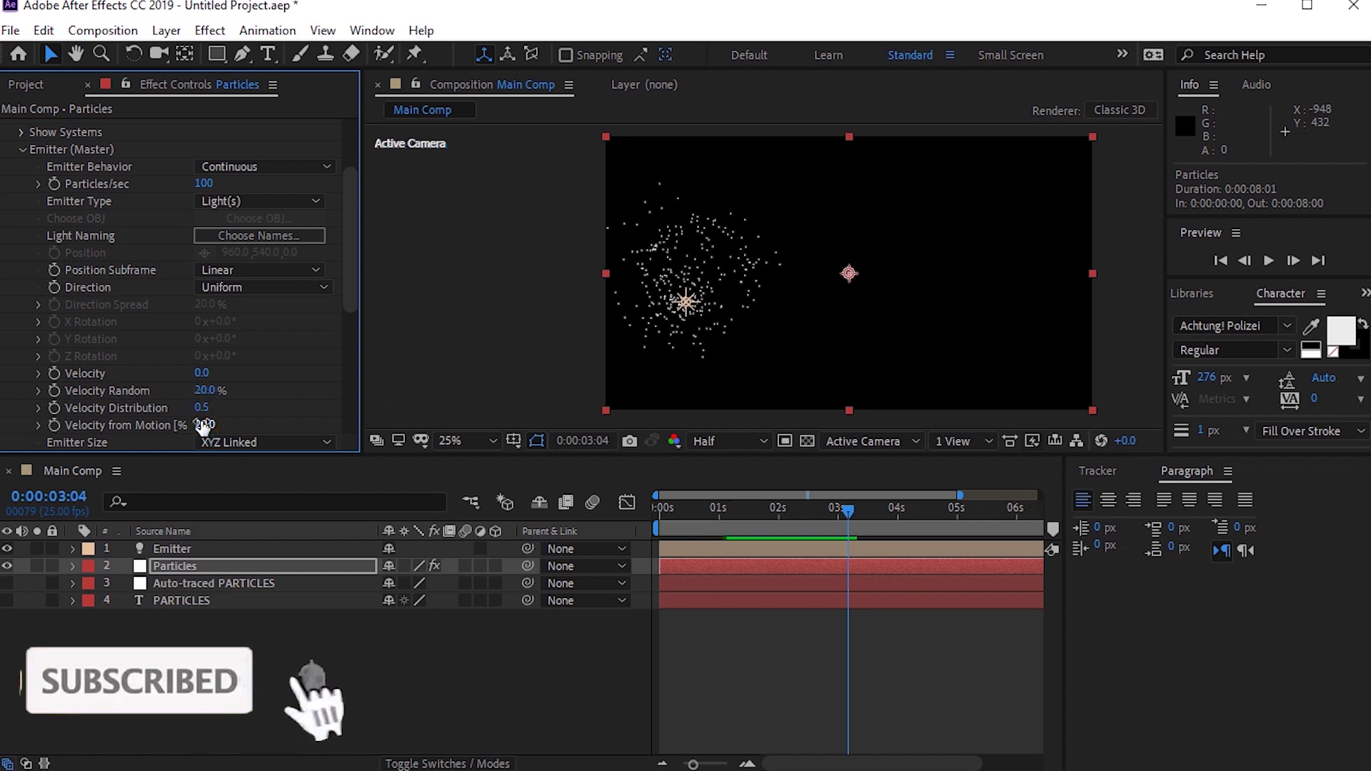
click(205, 425)
text(0)
key(Return)
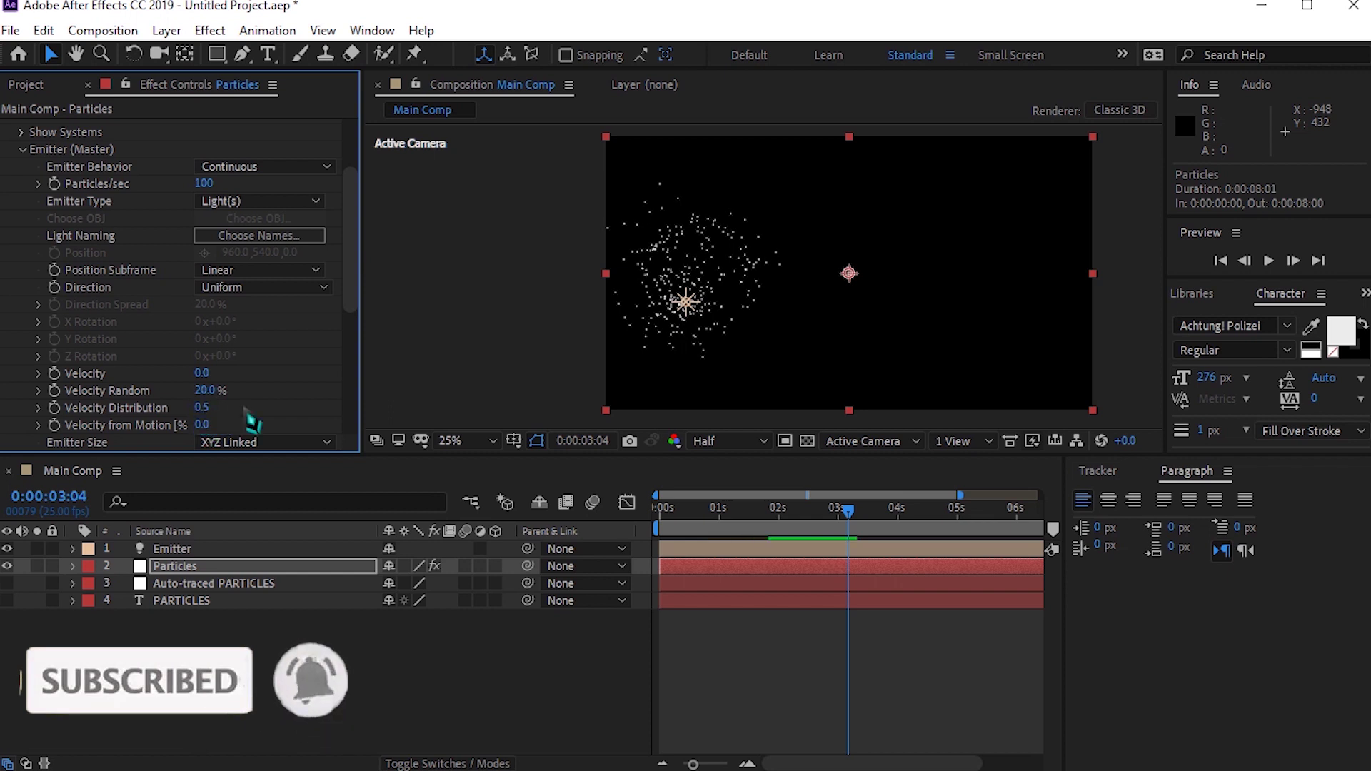
- Set Emitter Size XYZ to 0, preview the trail, and collapse Emitter (Master)
scroll(307, 352, down, 3)
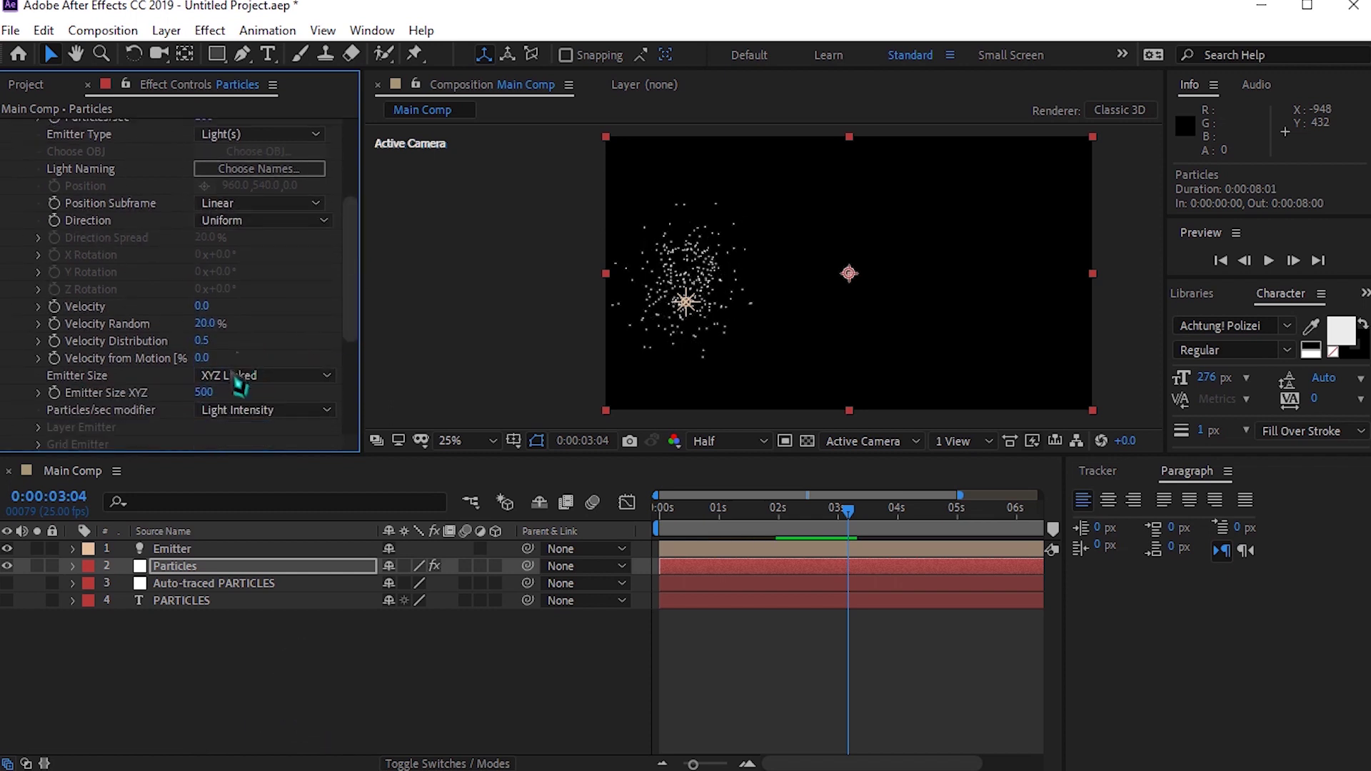
click(205, 393)
text(0)
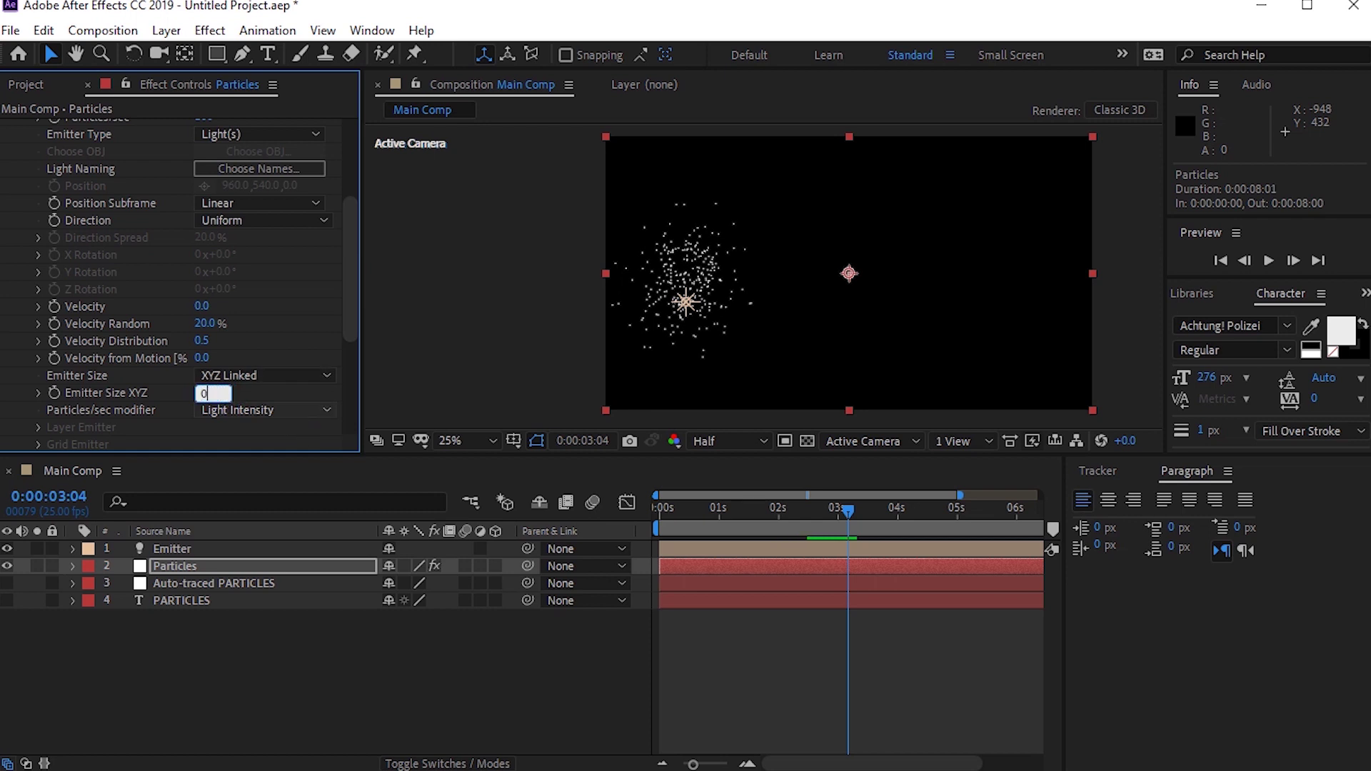
key(Return)
key(Home)
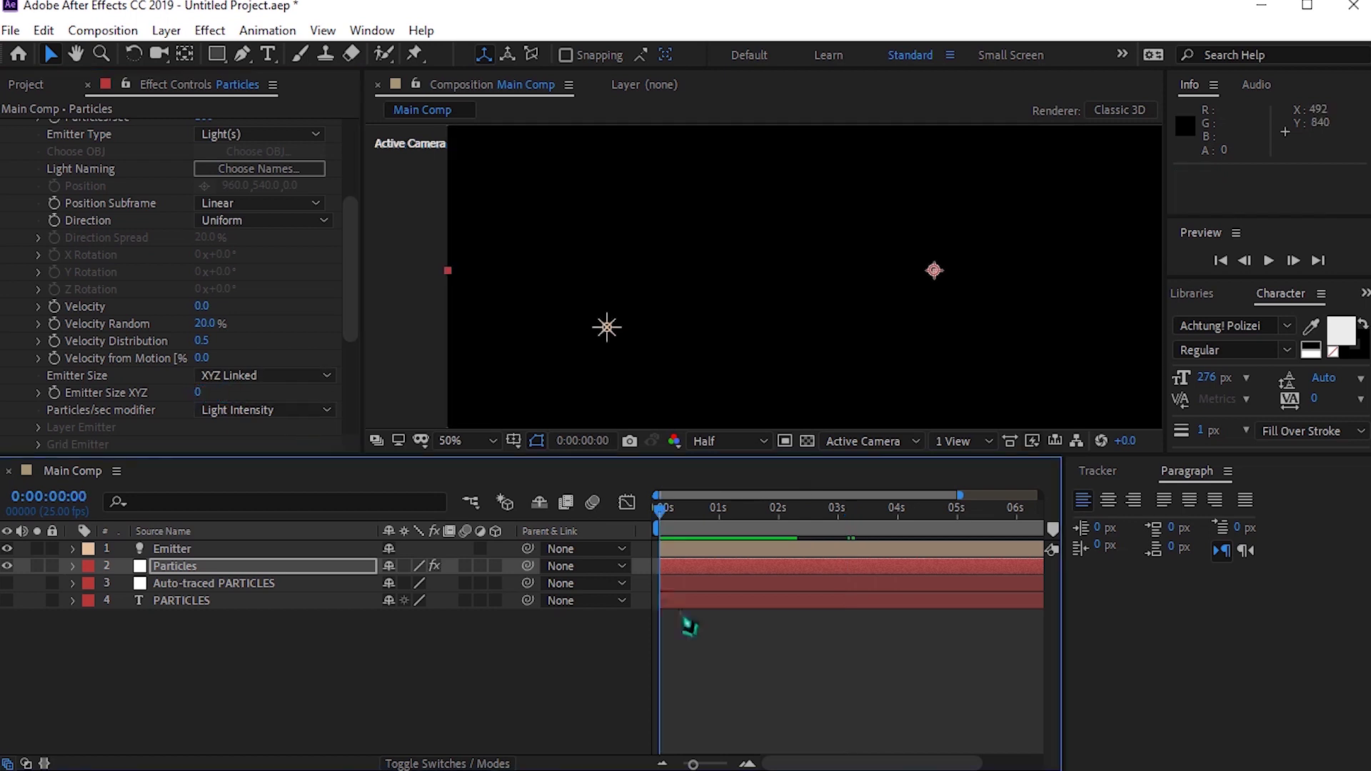
key(space)
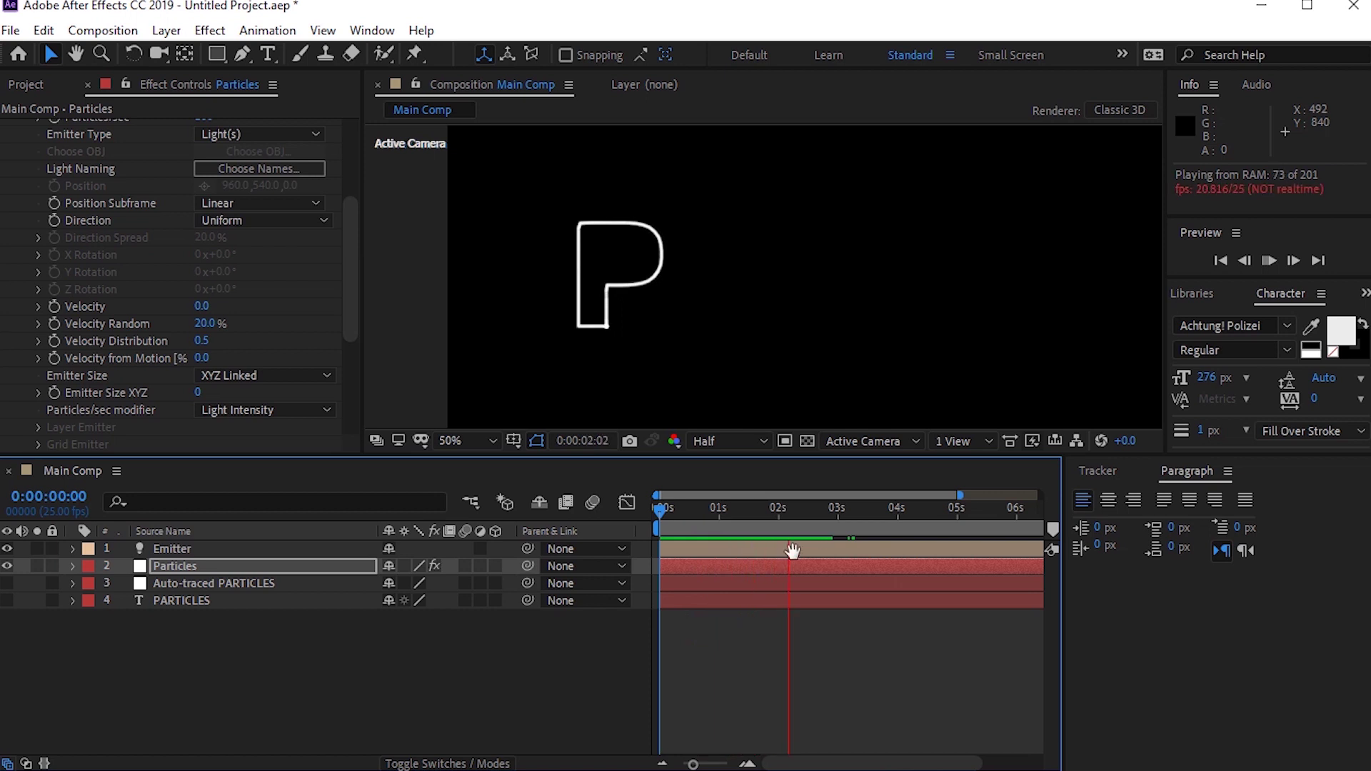
key(space)
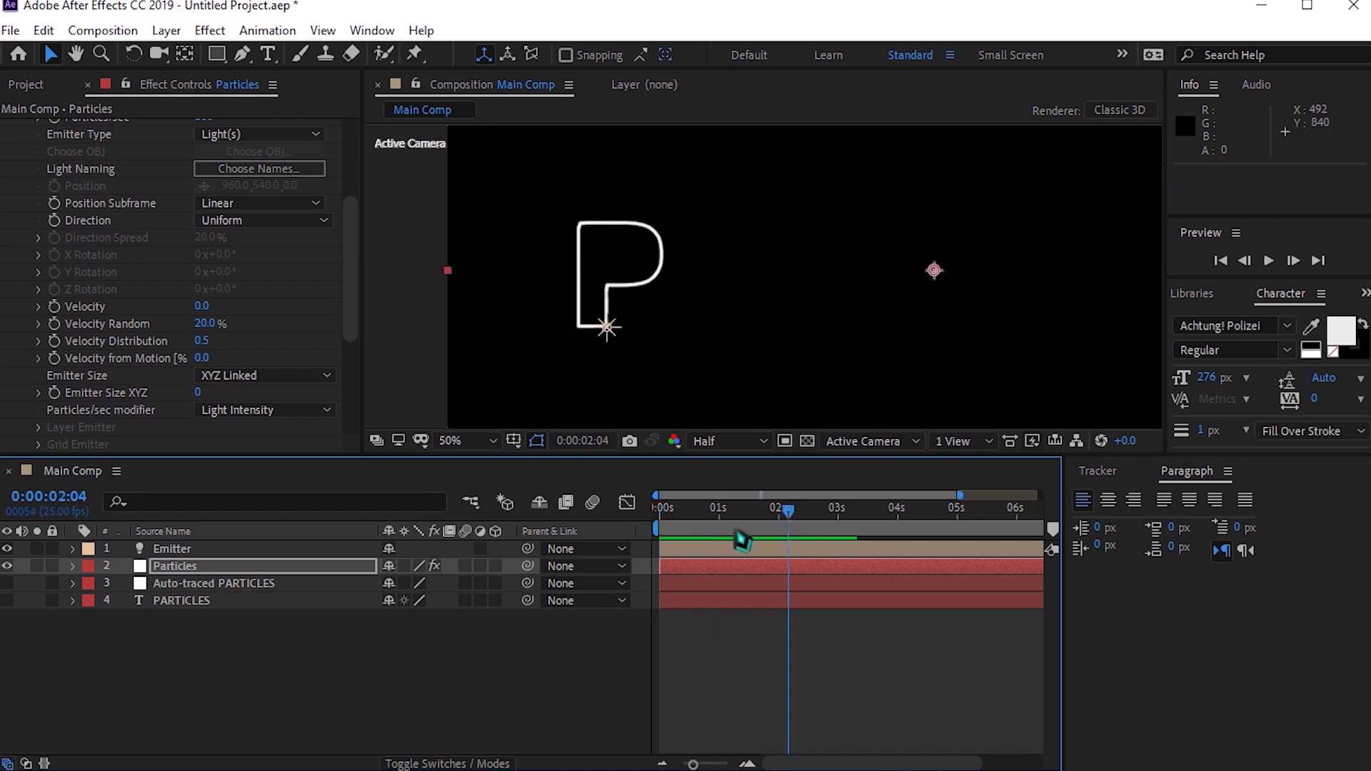
scroll(61, 199, up, 3)
click(30, 182)
click(25, 174)
- In Particle (Master), set particle Size to 2 and Life to 1.5 seconds
click(21, 273)
scroll(150, 293, down, 3)
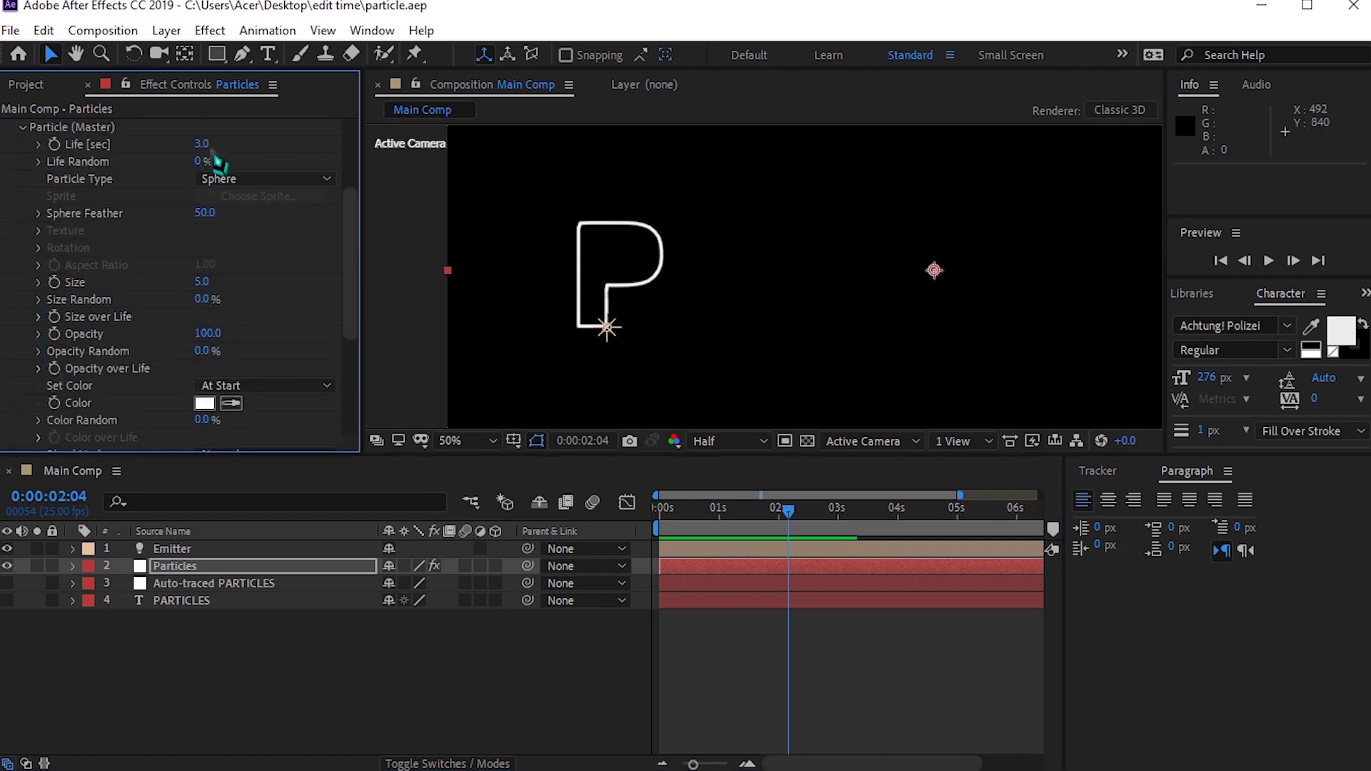
click(203, 281)
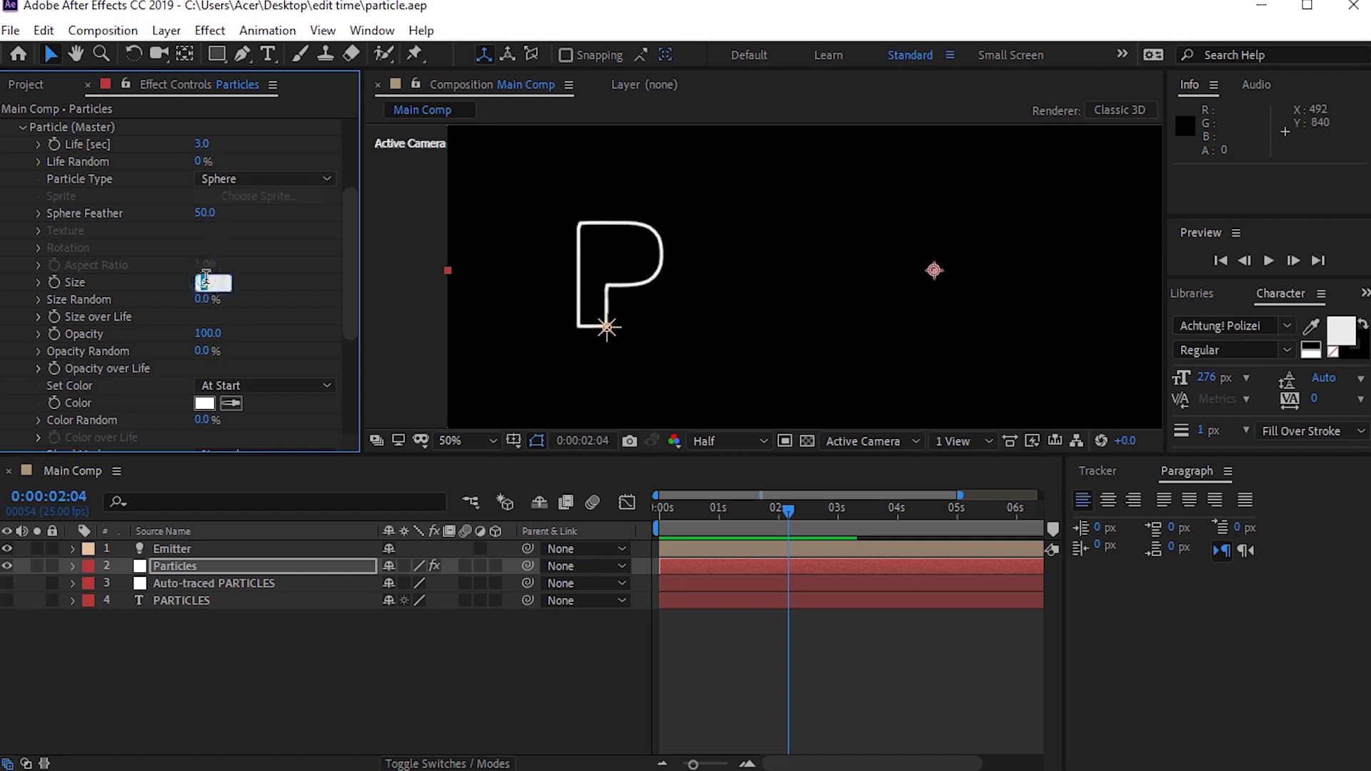
text(2)
key(Return)
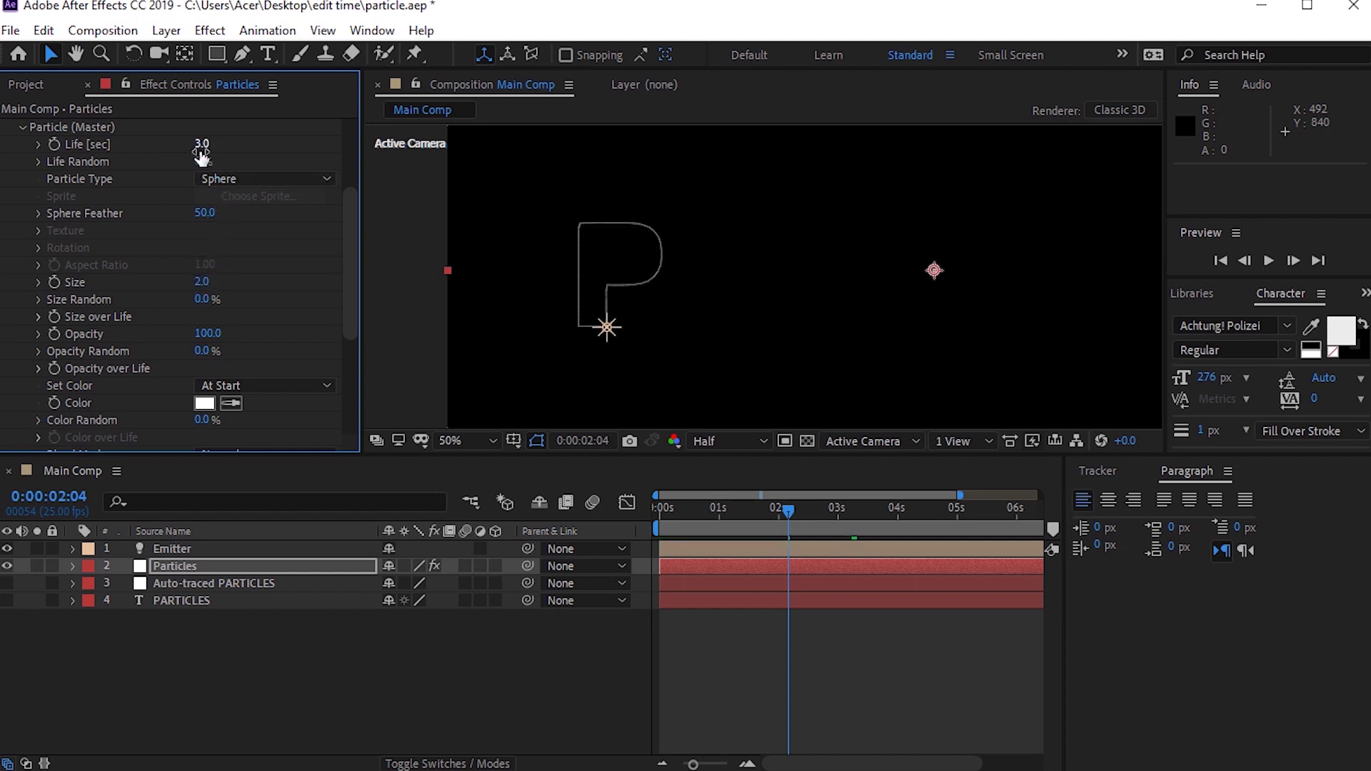
click(202, 145)
text(1.5)
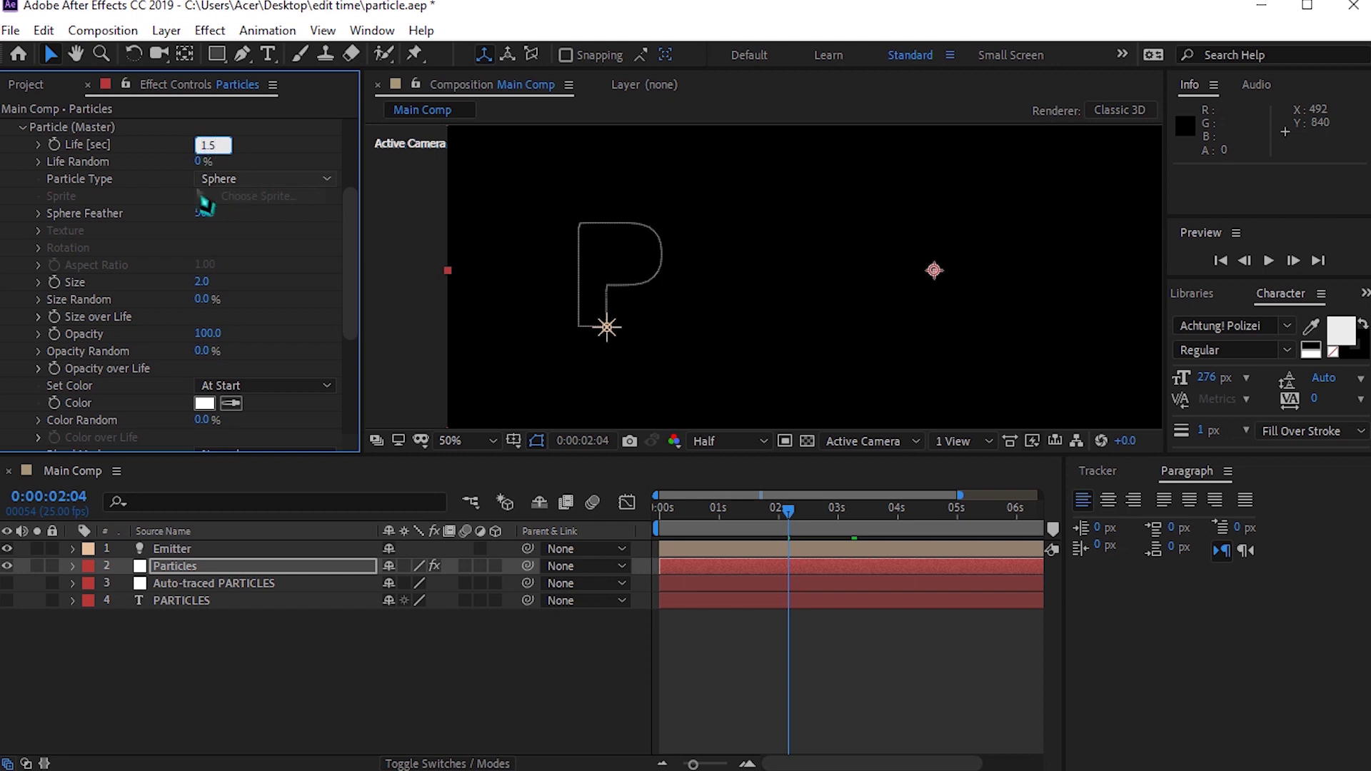
key(Return)
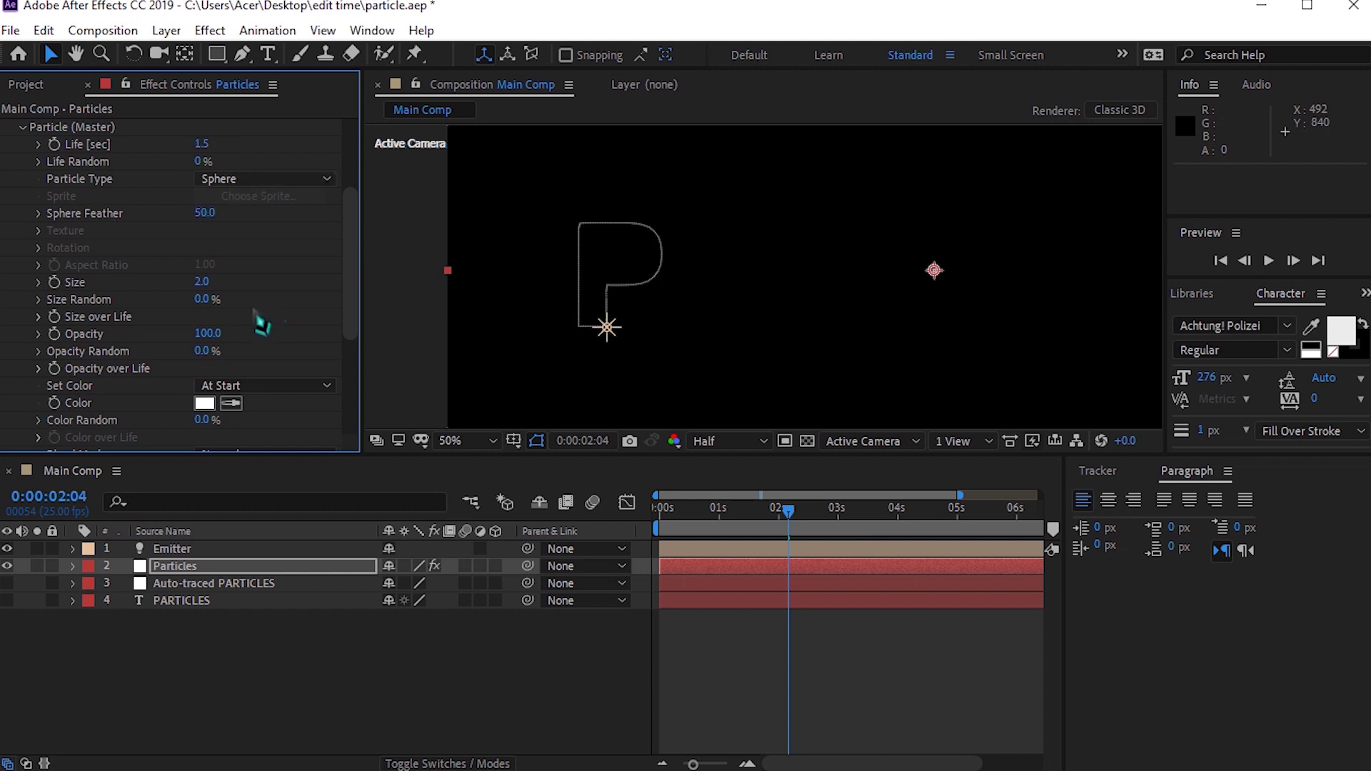
- Apply linear ramp-down presets to Opacity over Life and Size over Life, then reopen Emitter (Master)
click(39, 368)
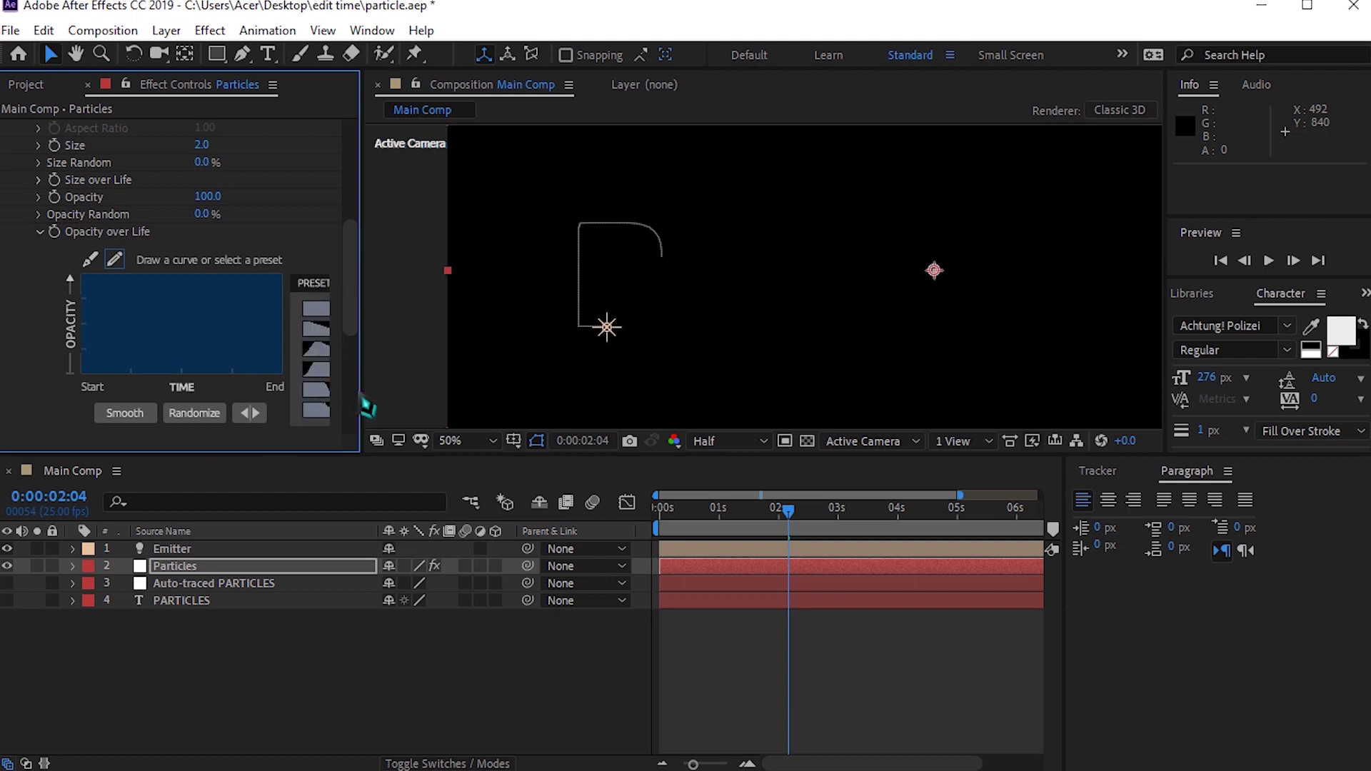
click(321, 341)
click(323, 344)
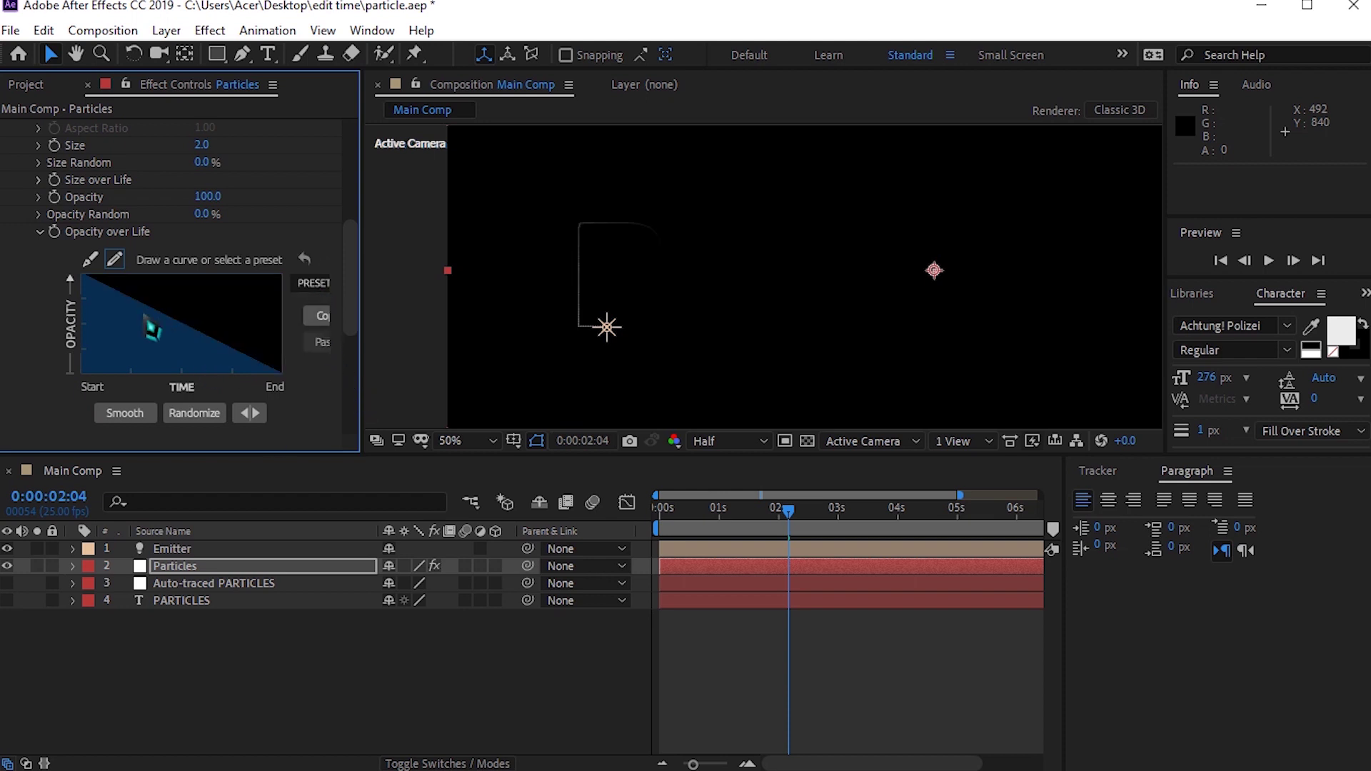
click(40, 182)
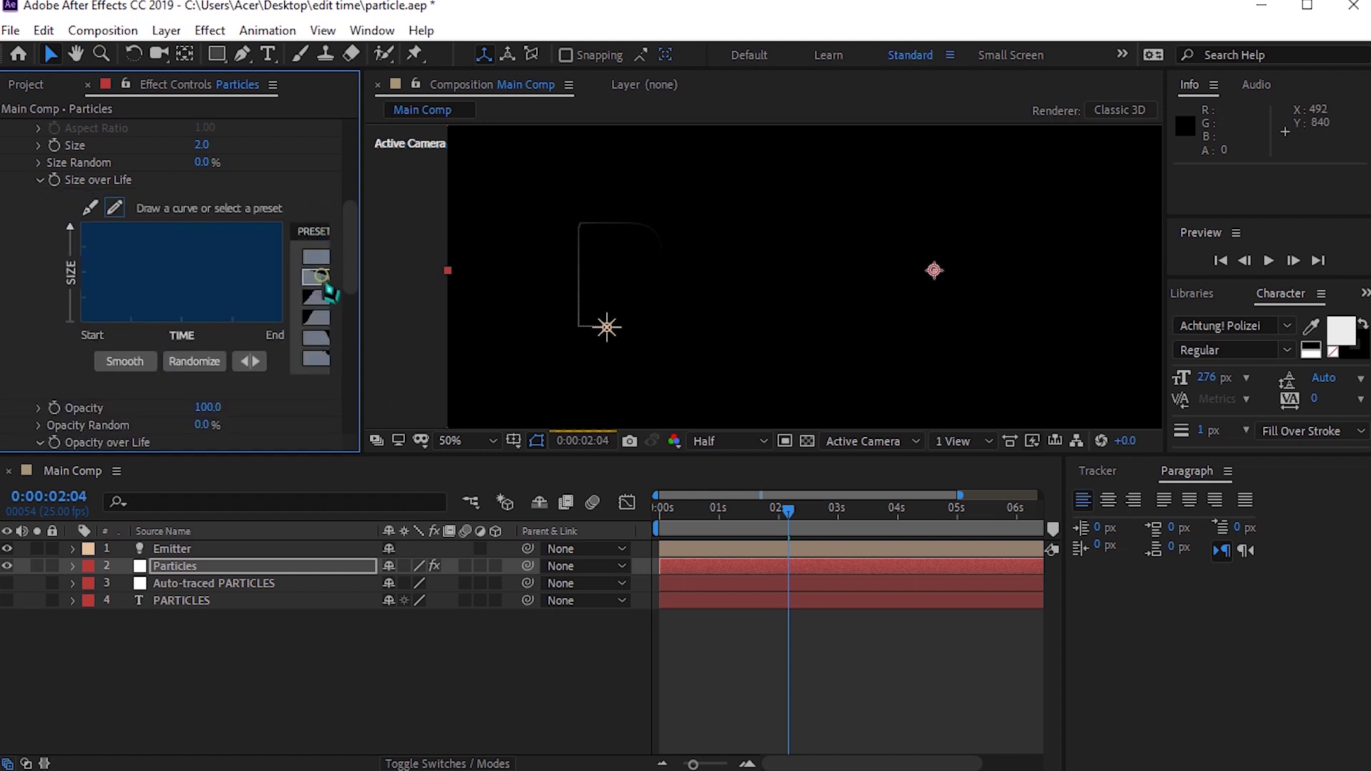
click(321, 279)
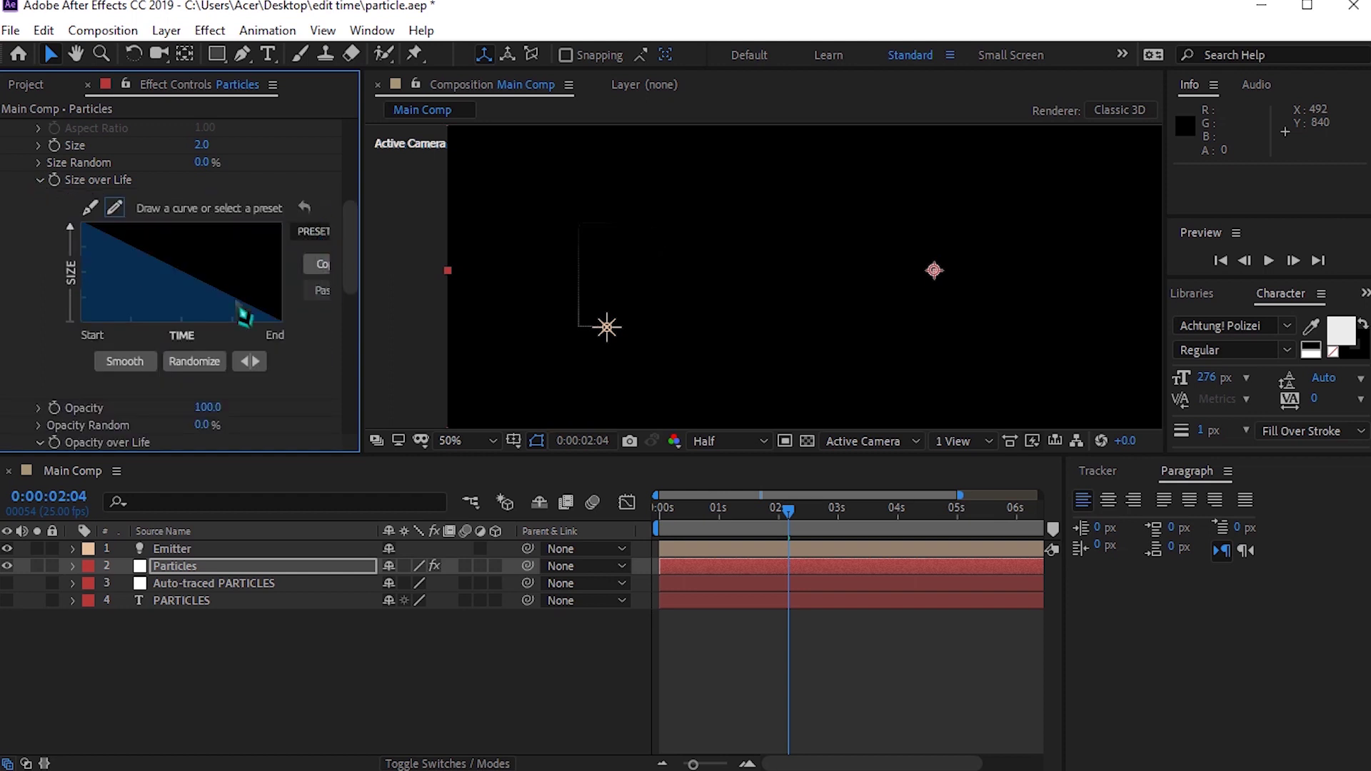
drag(352, 293, 365, 222)
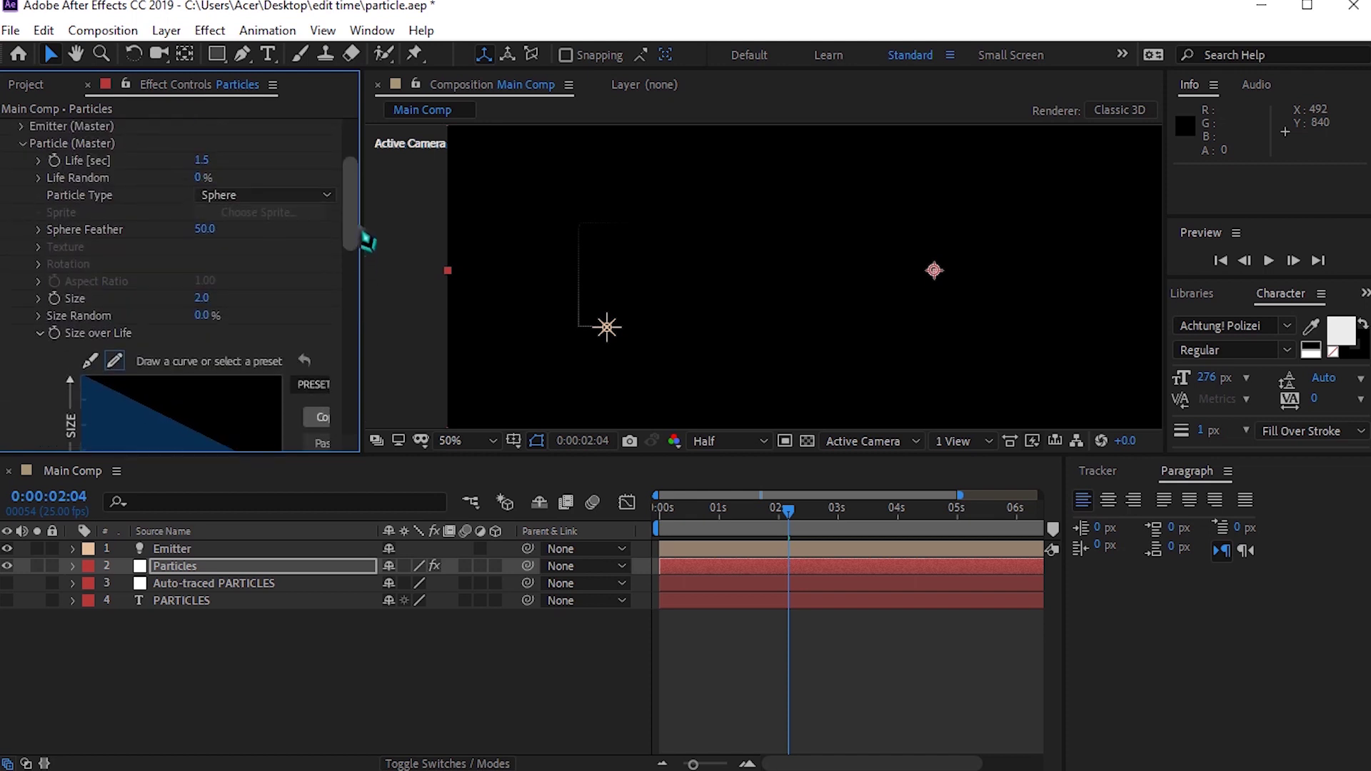
click(25, 230)
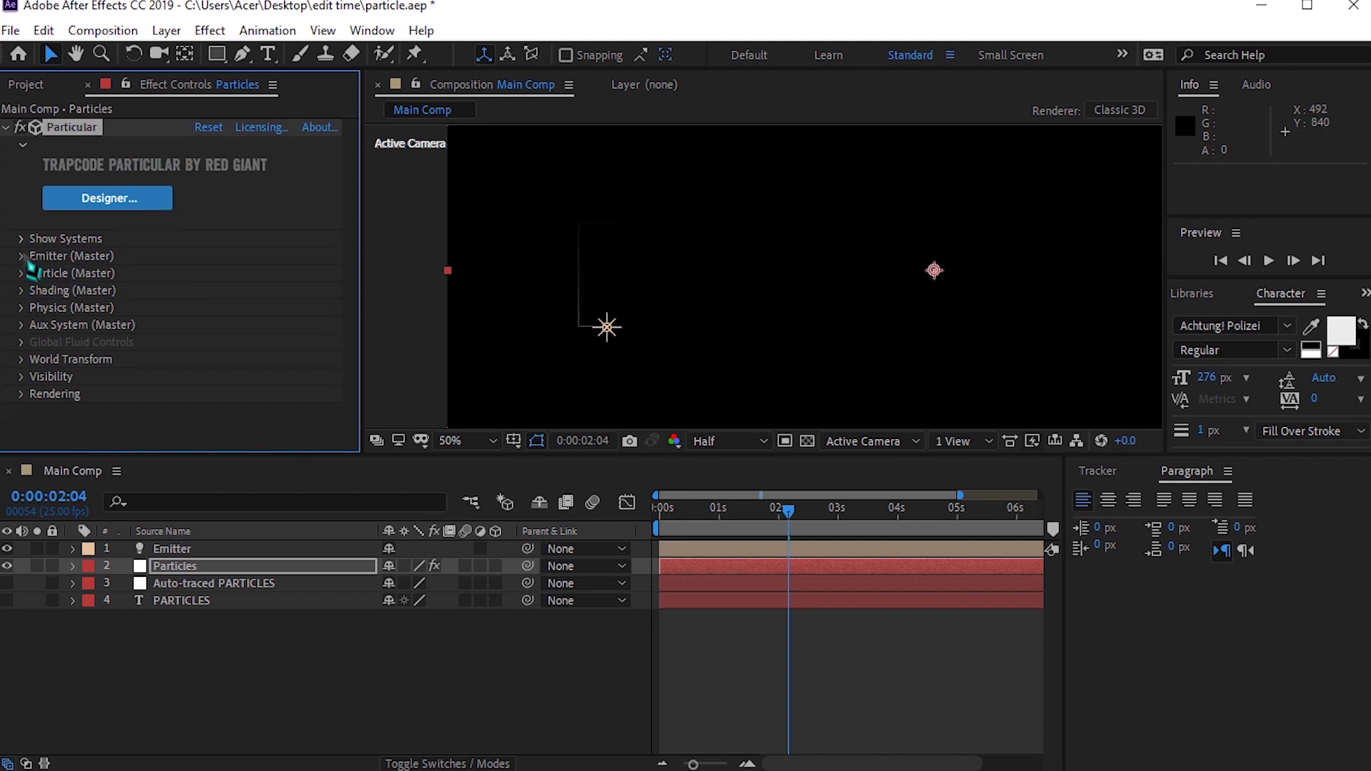
click(26, 257)
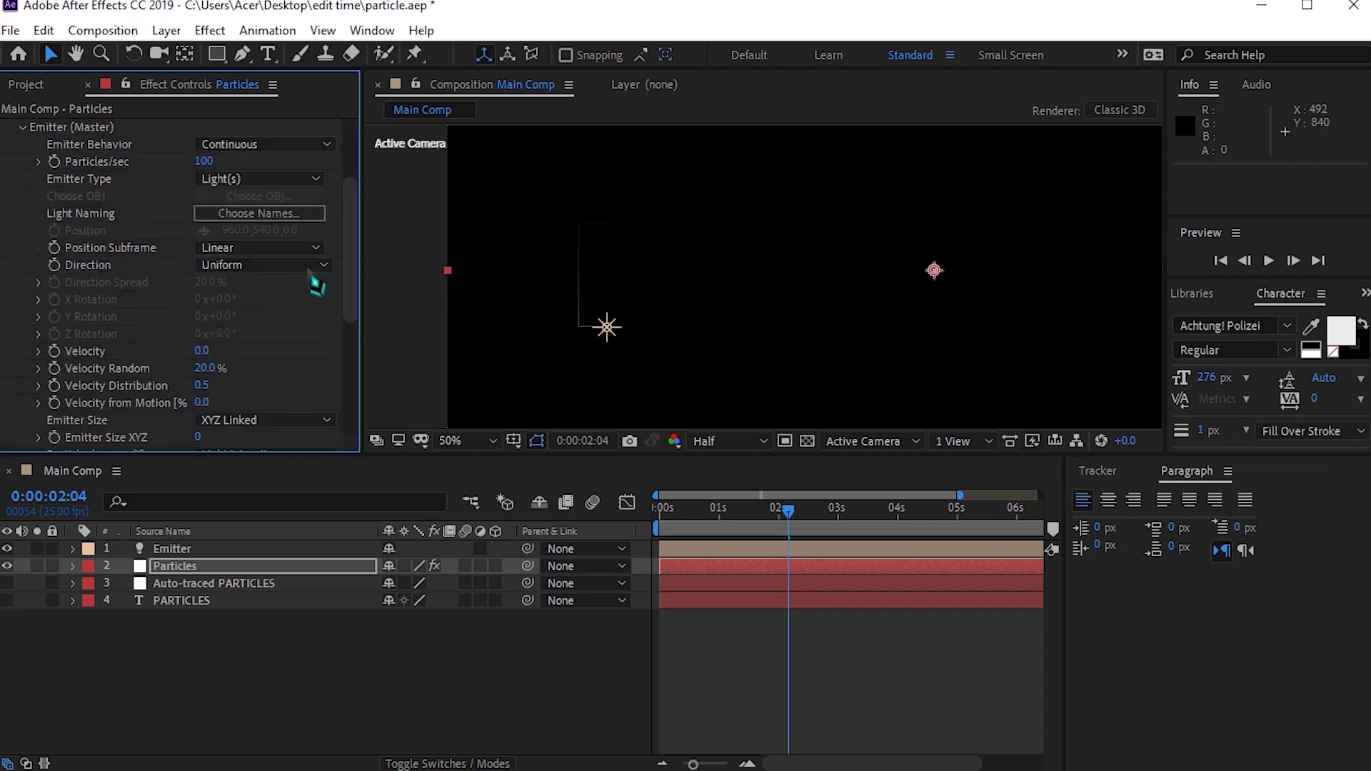
- Set Particles/sec to 250 and check the trail, panning to its corner
click(205, 162)
text(250)
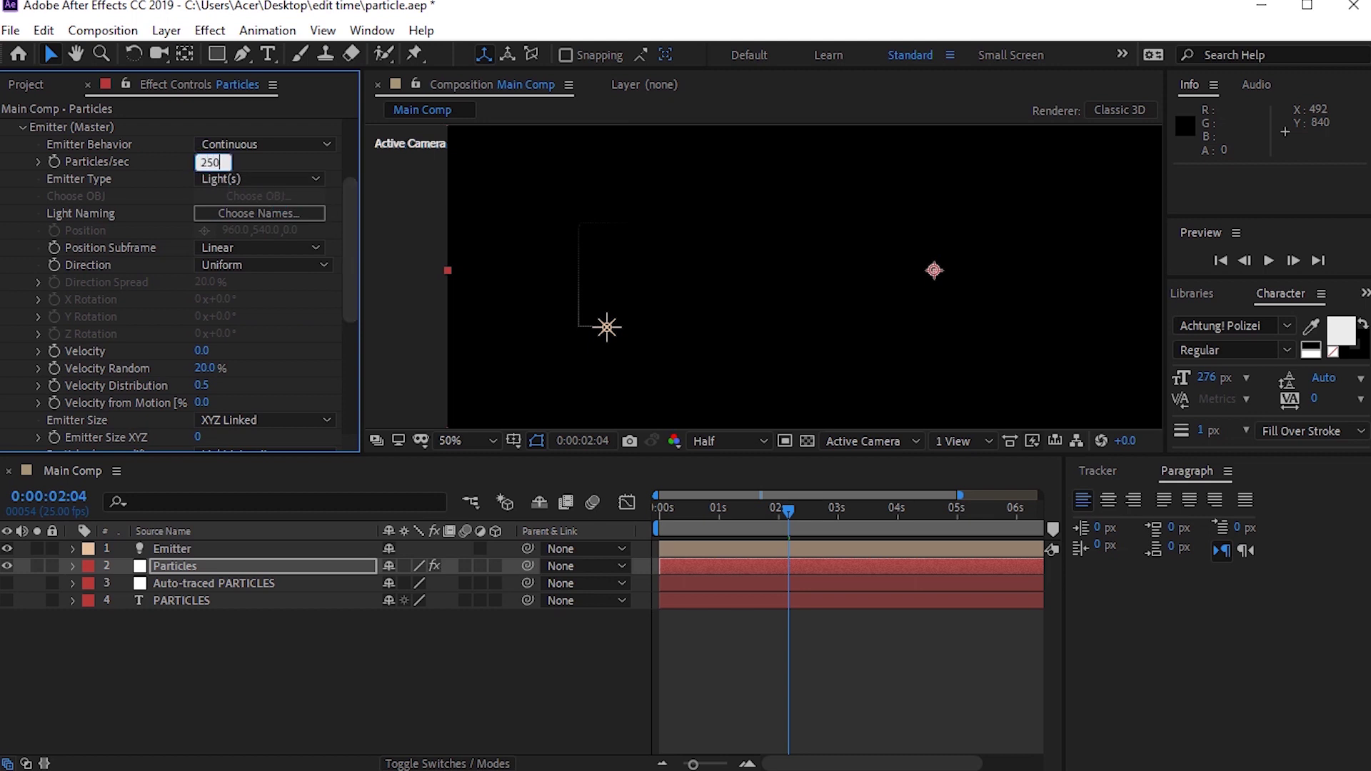
key(Return)
scroll(355, 271, up, 3)
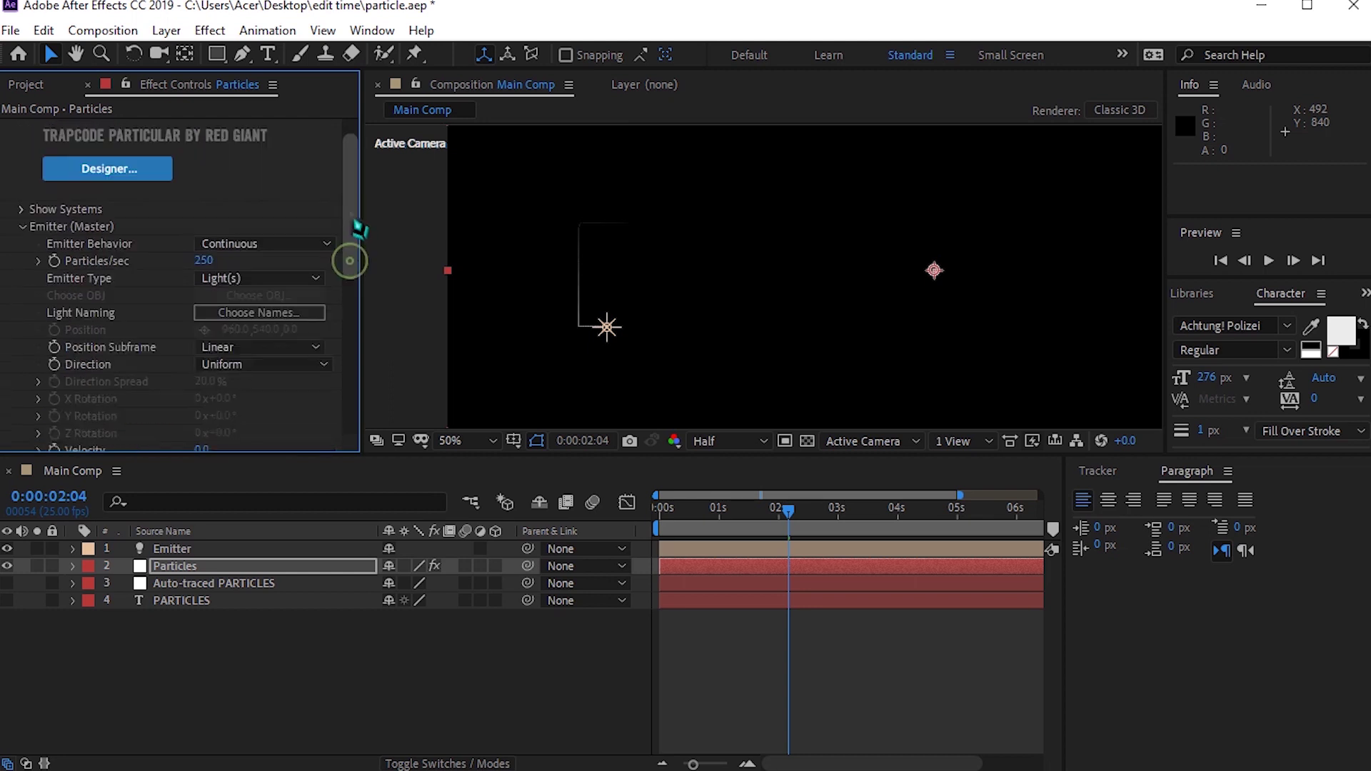
click(25, 241)
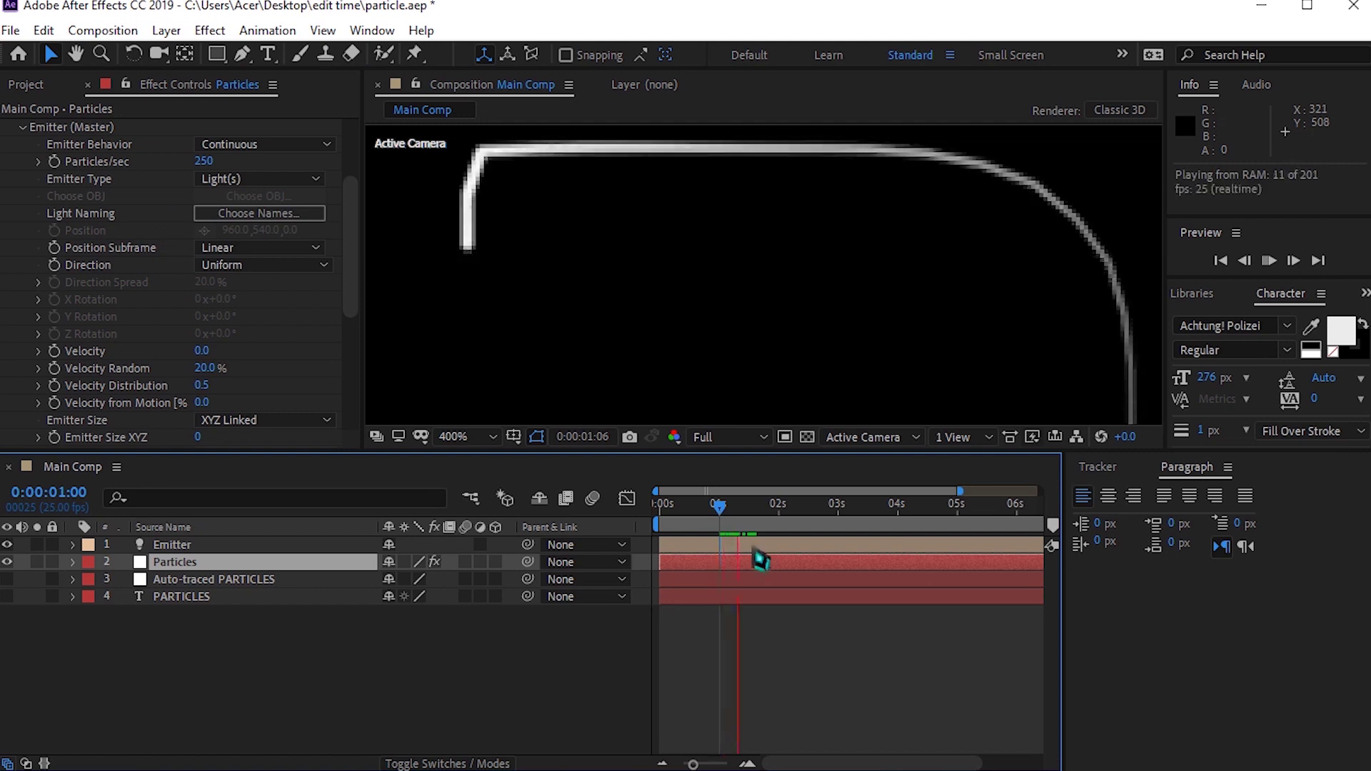
key(space)
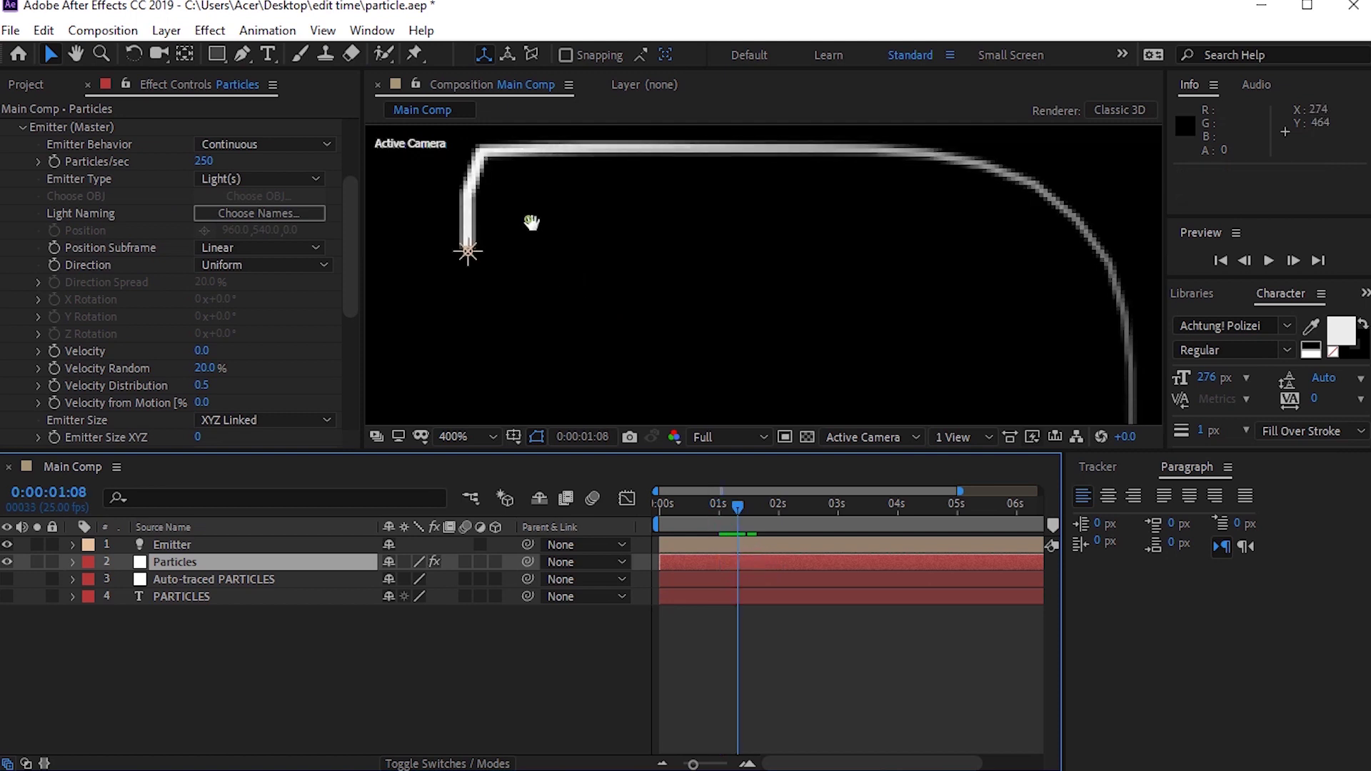
drag(531, 222, 607, 272)
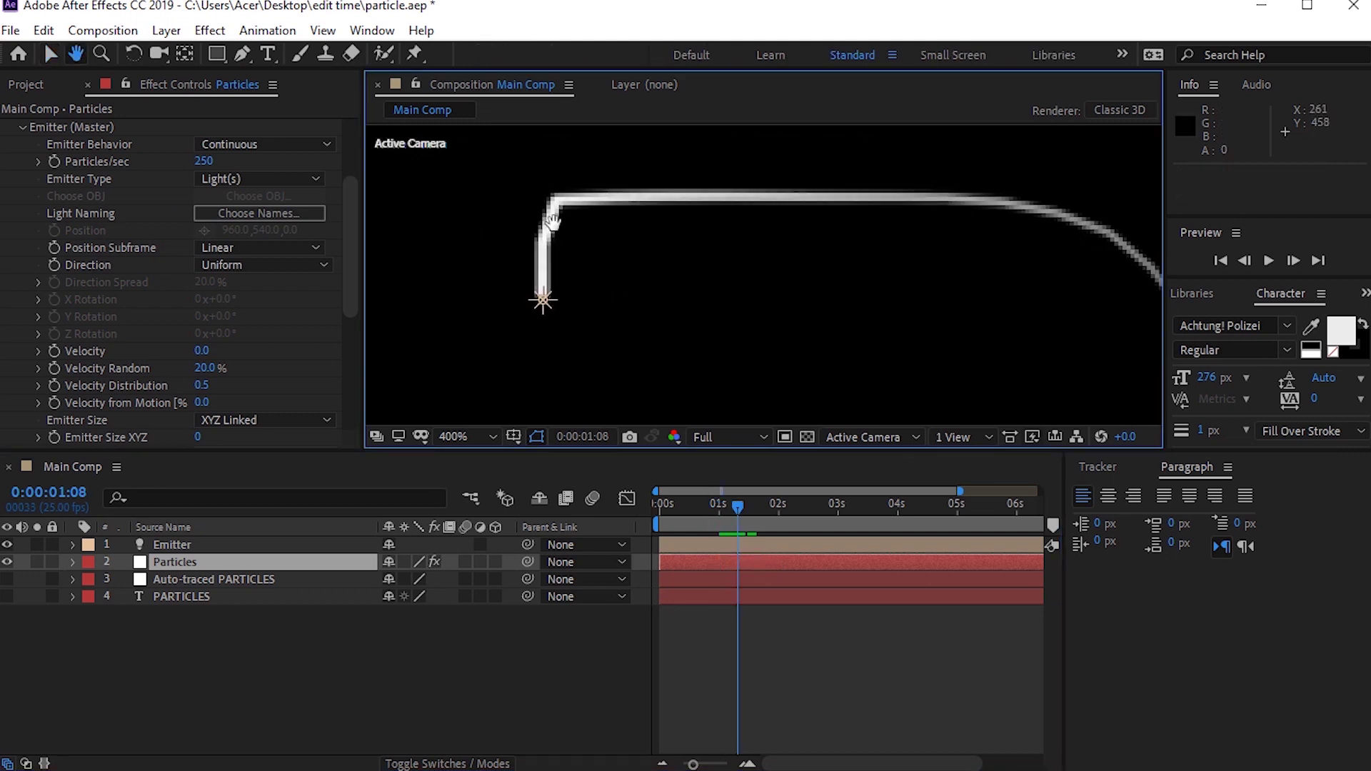
key(v)
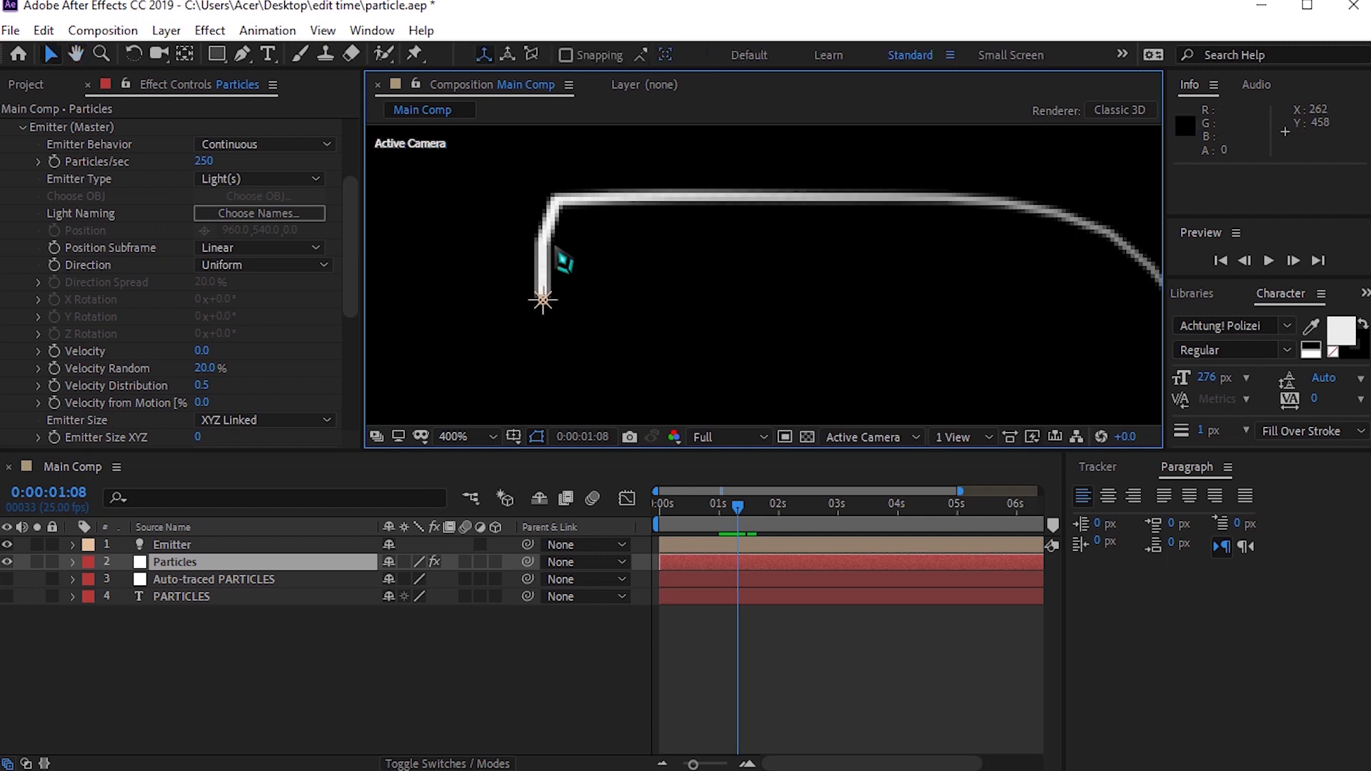
- Set the emitter's Position Subframe to 10x Linear
click(259, 248)
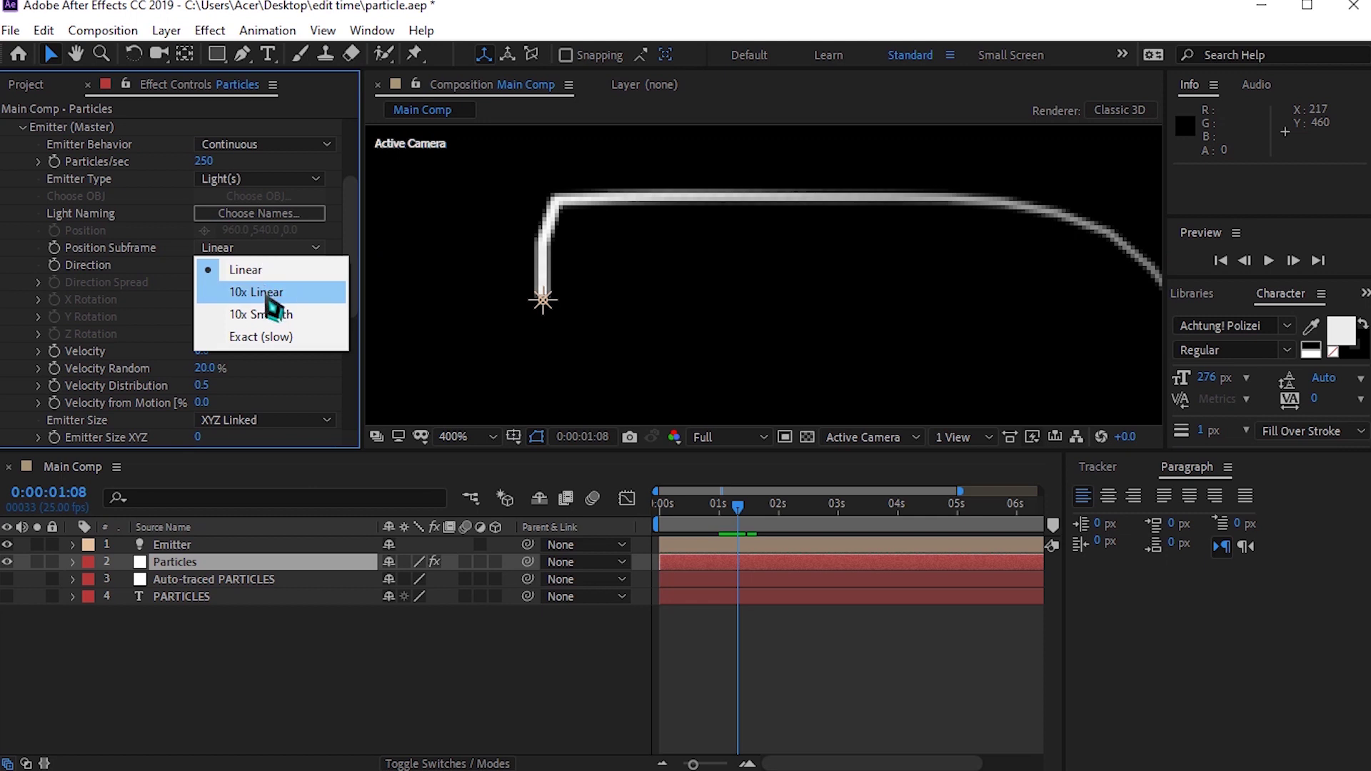
key(Escape)
key(Down)
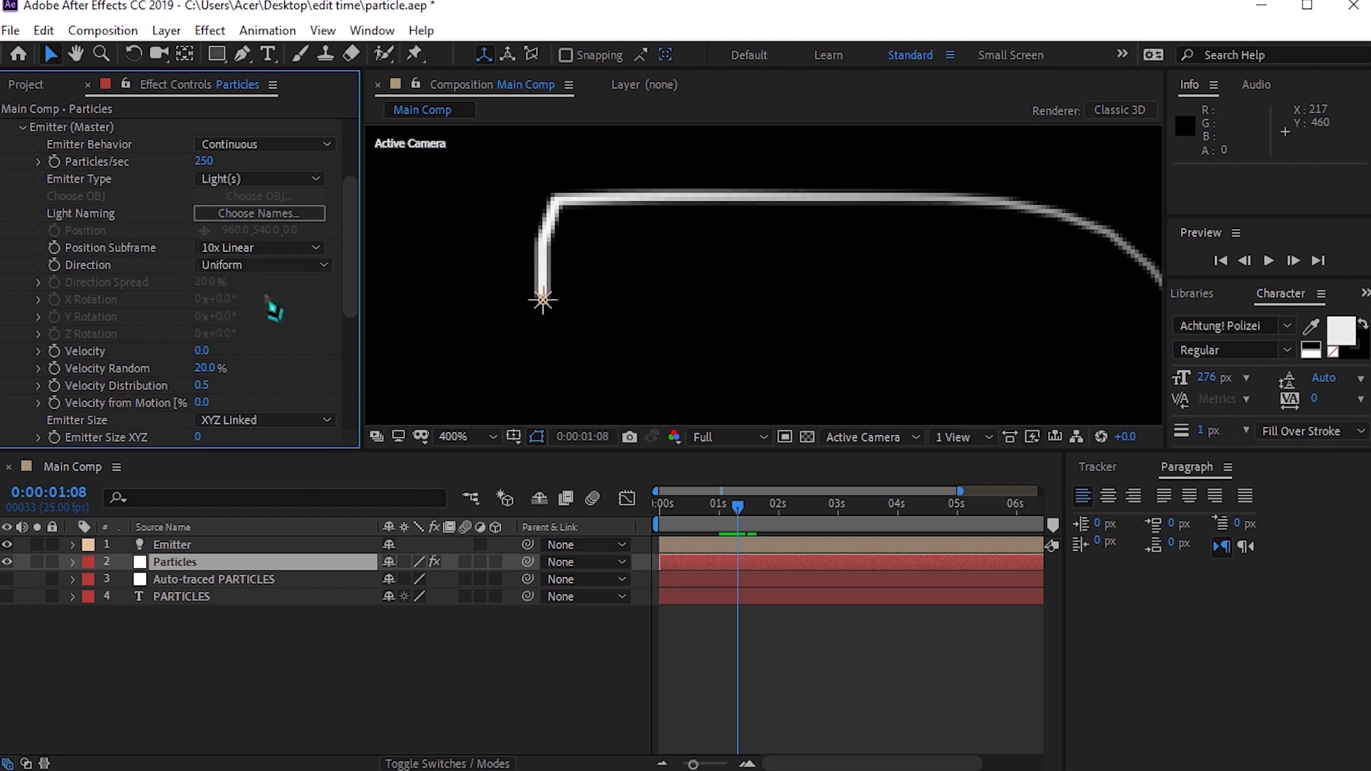
key(Return)
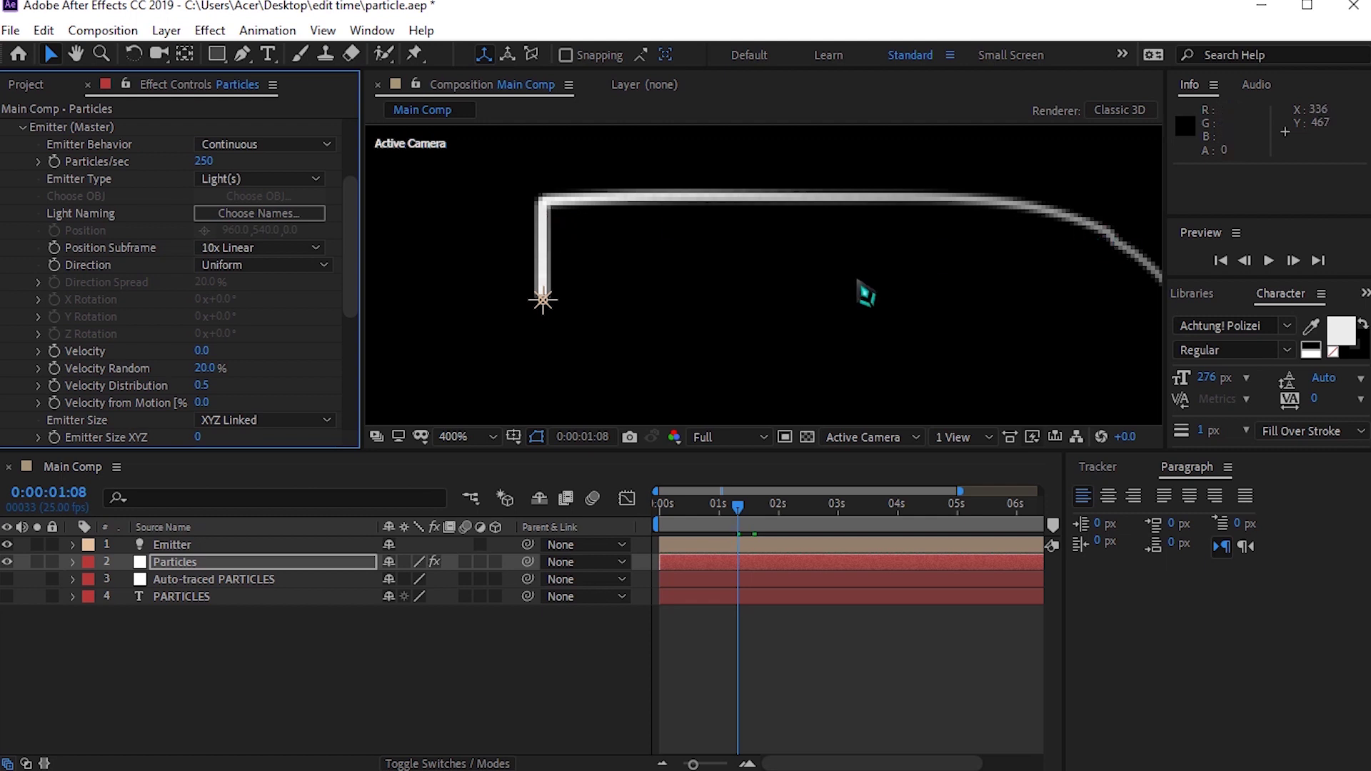
- Copy the Mask 12 path keyframe for the P's inner loop from Auto-traced PARTICLES
scroll(866, 294, down, 4)
scroll(903, 299, down, 2)
scroll(908, 312, down, 4)
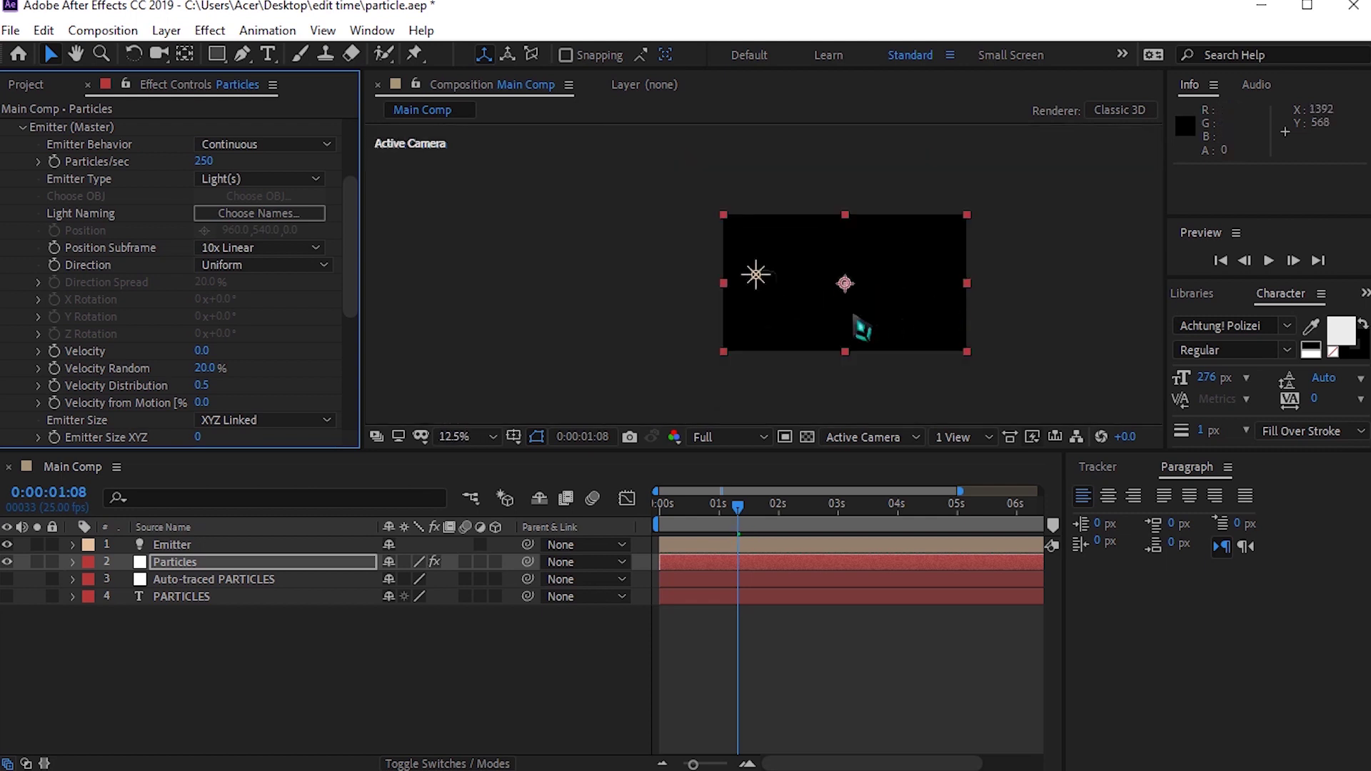
scroll(801, 325, up, 2)
click(196, 579)
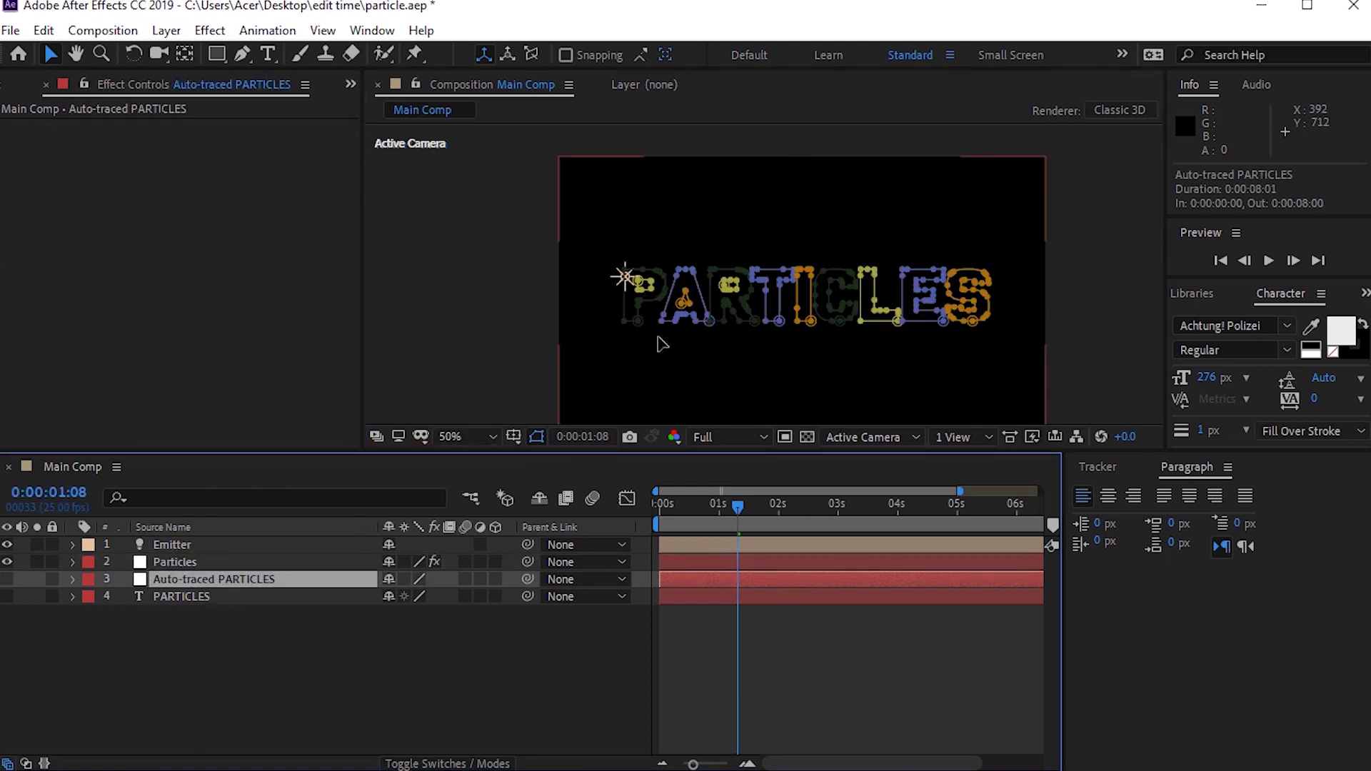
scroll(661, 347, up, 2)
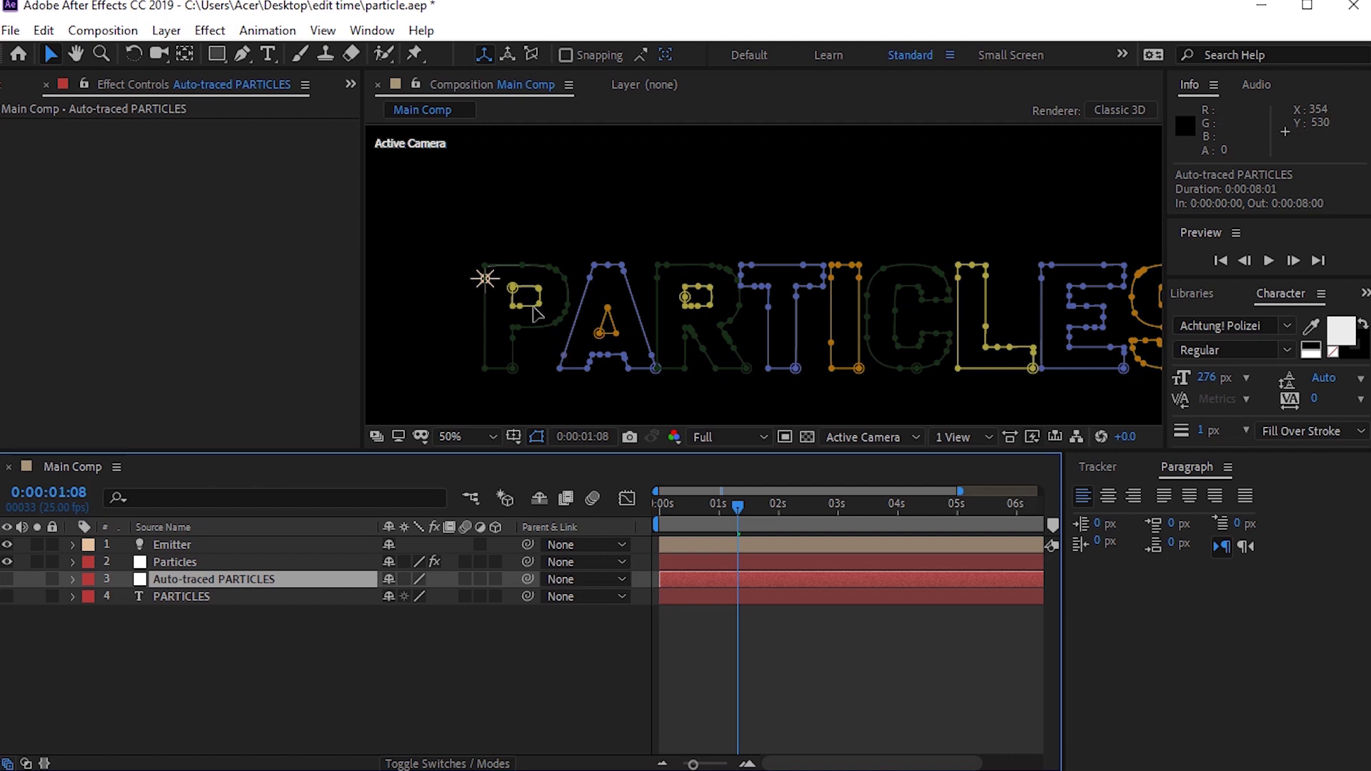
click(540, 312)
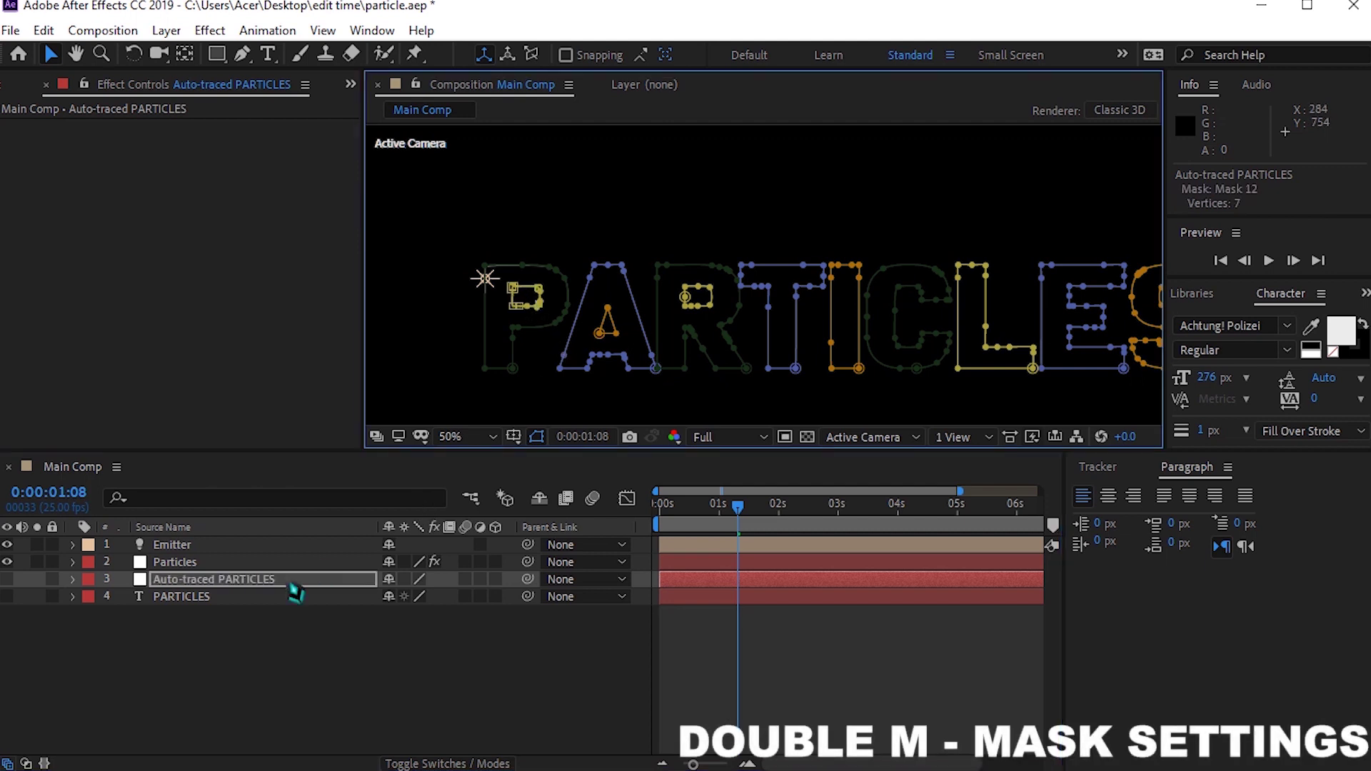
key(m)
key(m)
scroll(352, 648, down, 3)
scroll(352, 648, down, 3)
scroll(352, 648, down, 3)
scroll(350, 653, down, 2)
scroll(350, 654, down, 2)
scroll(350, 654, down, 2)
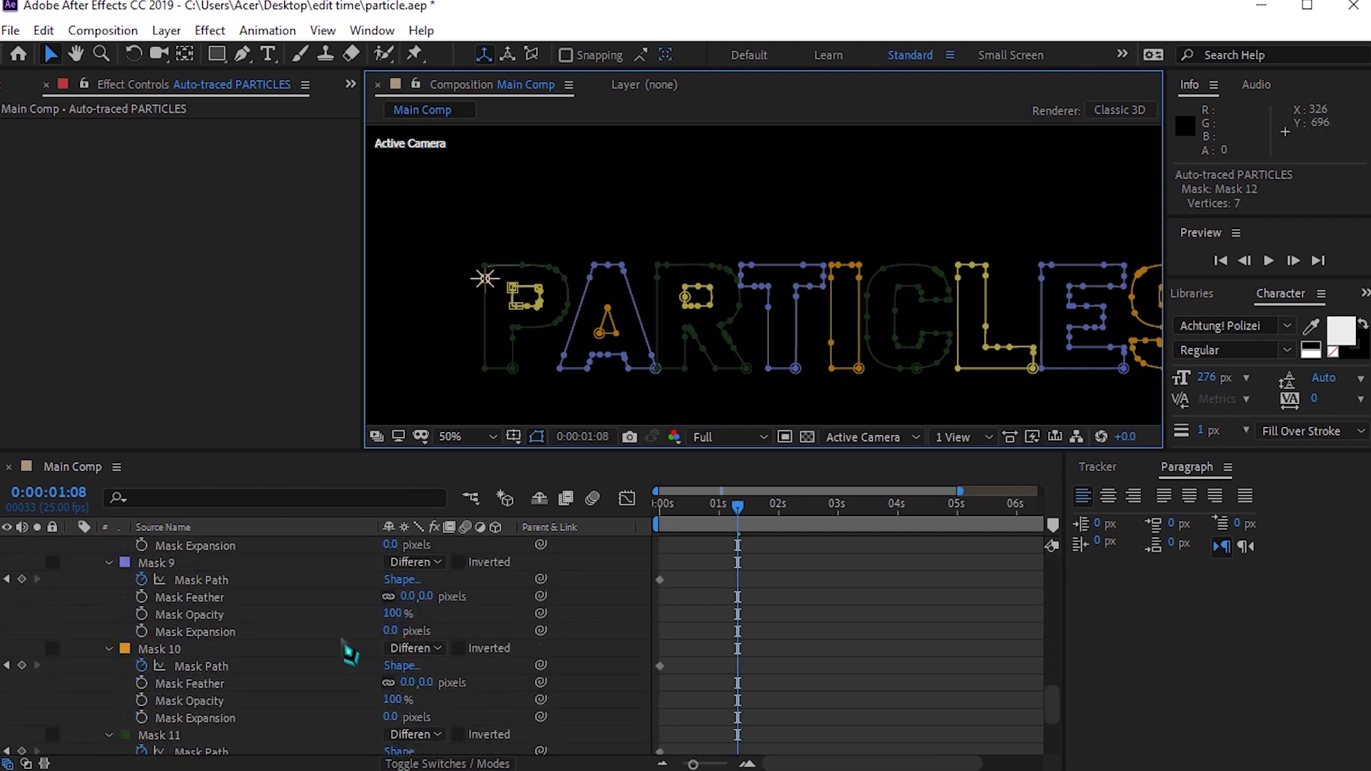
scroll(350, 654, down, 2)
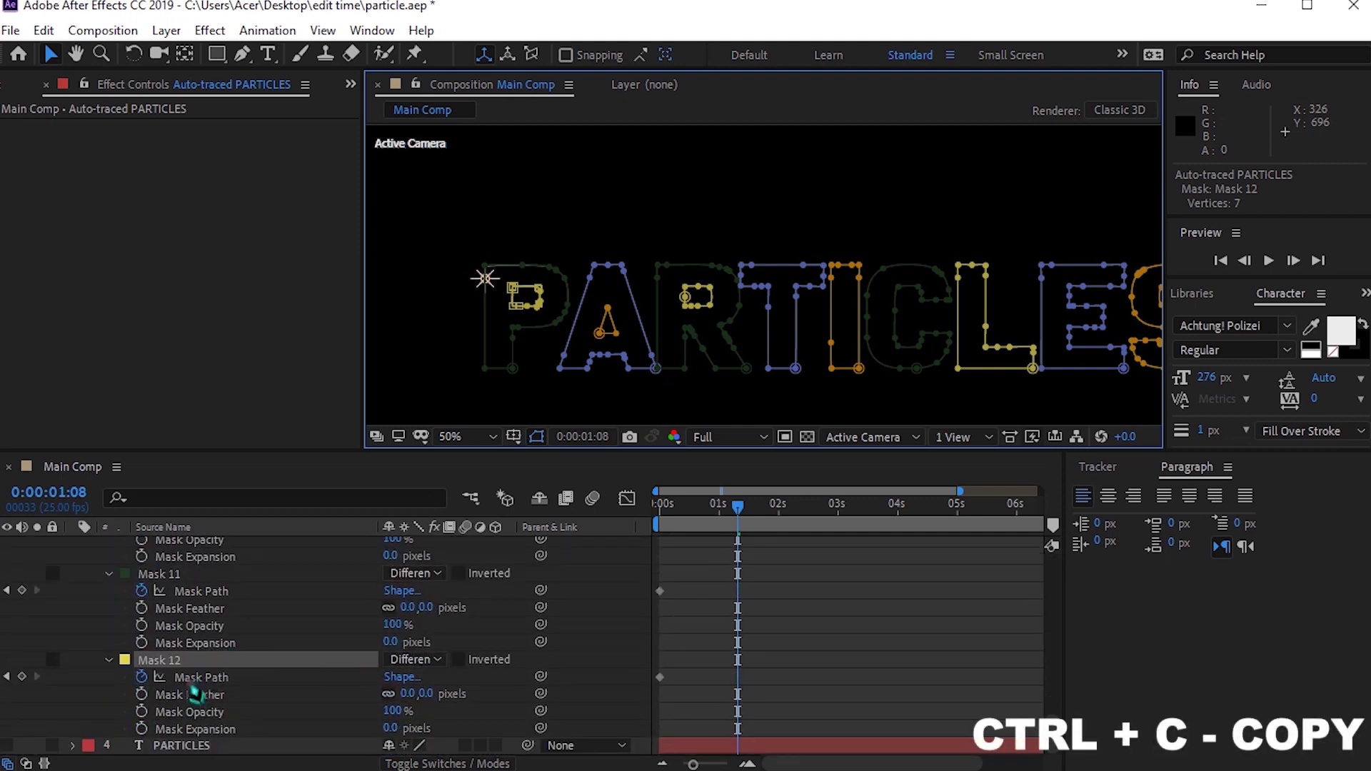
click(200, 677)
key(ctrl+c)
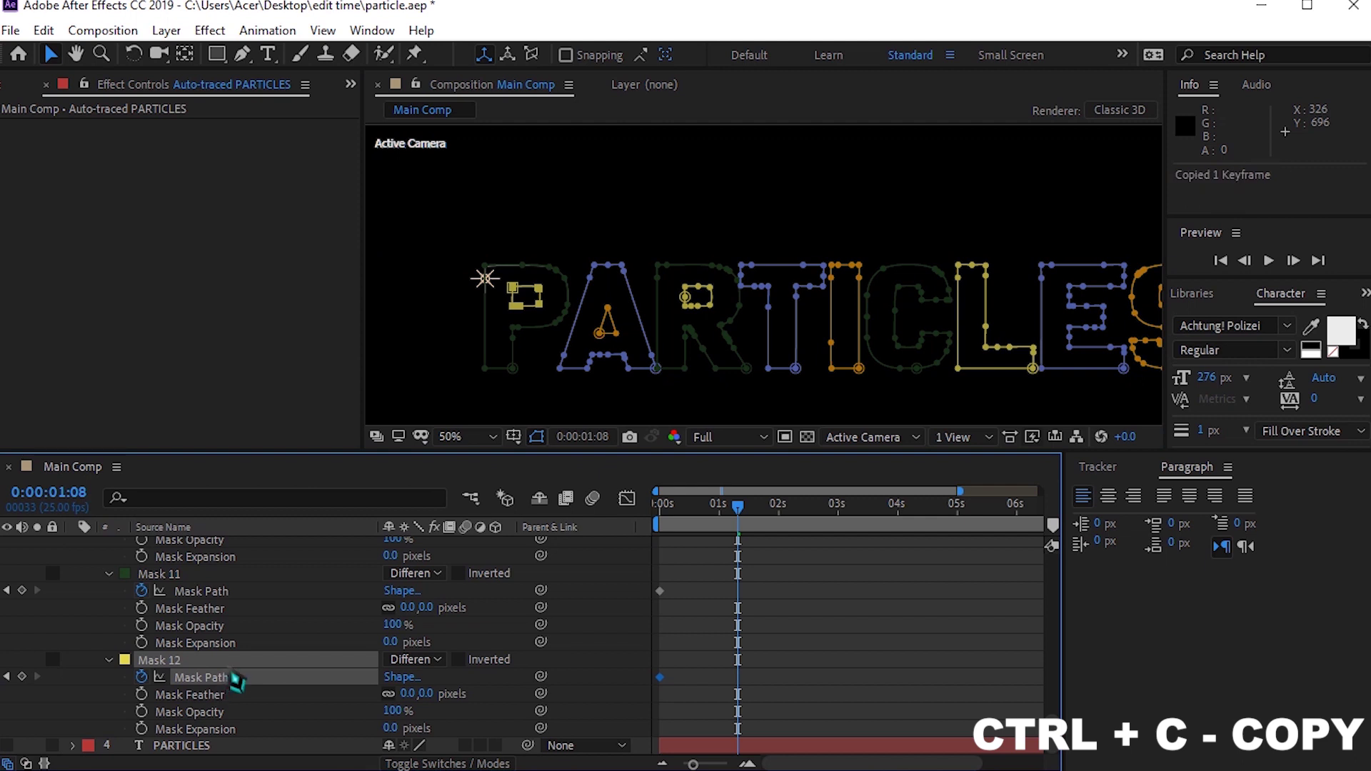
- Duplicate the Emitter as Emitter 2, clear its Position keyframes, and paste the path at comp start
scroll(236, 682, up, 3)
scroll(236, 683, up, 3)
scroll(235, 682, up, 3)
scroll(236, 682, up, 4)
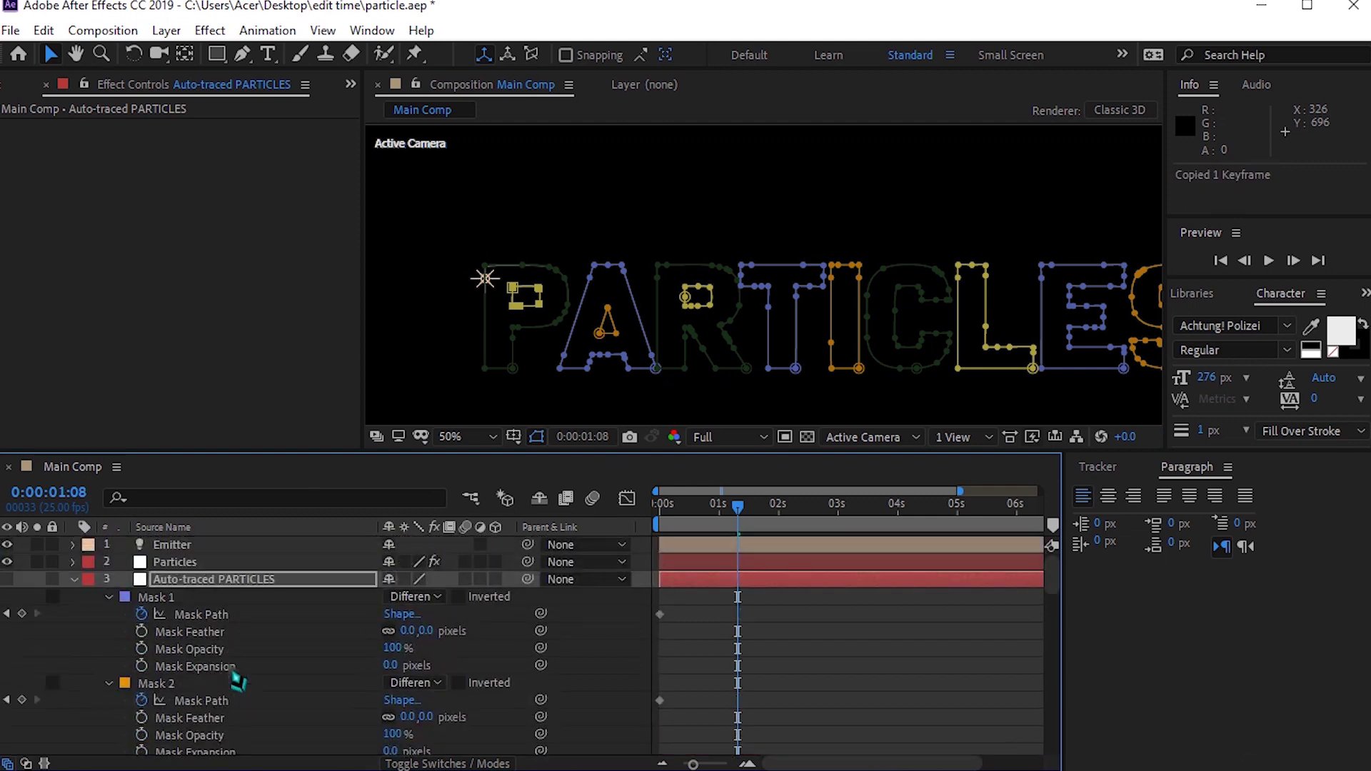
click(195, 546)
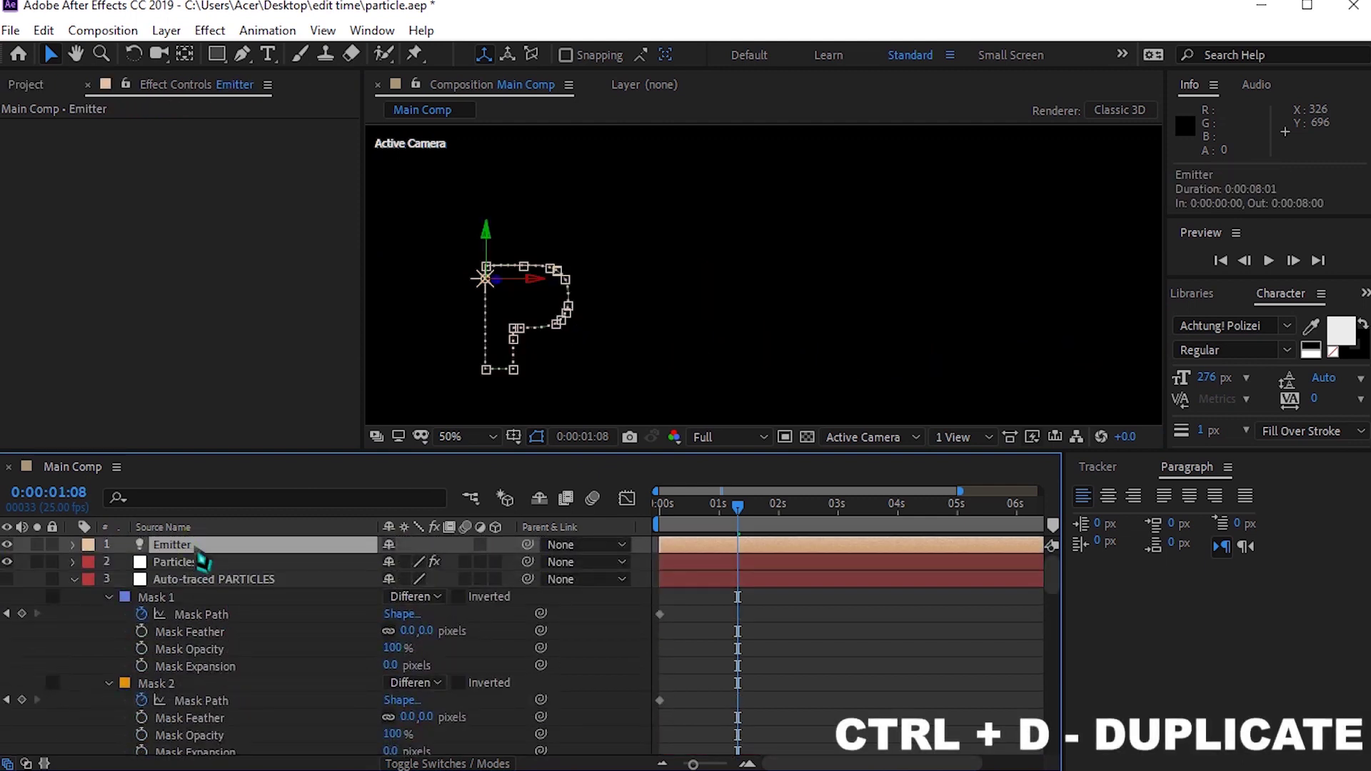
key(ctrl+d)
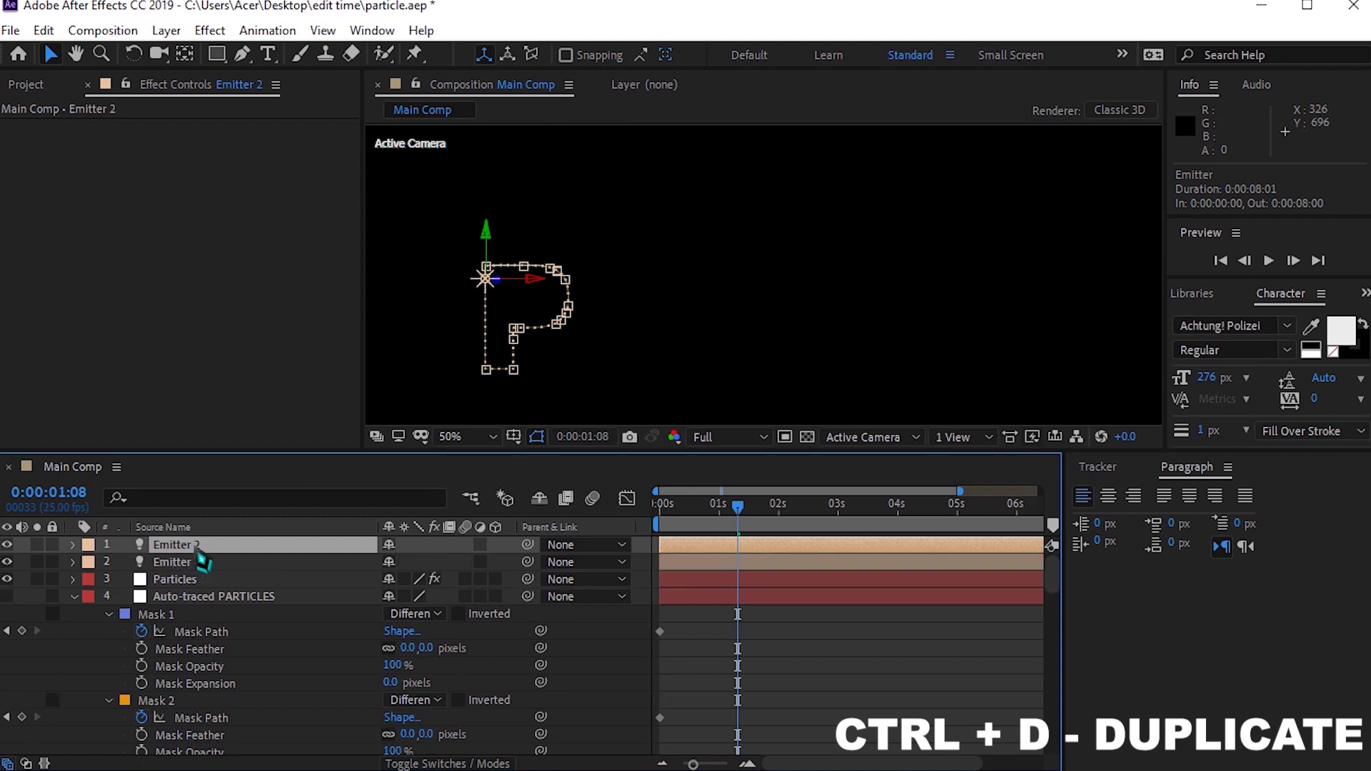
key(p)
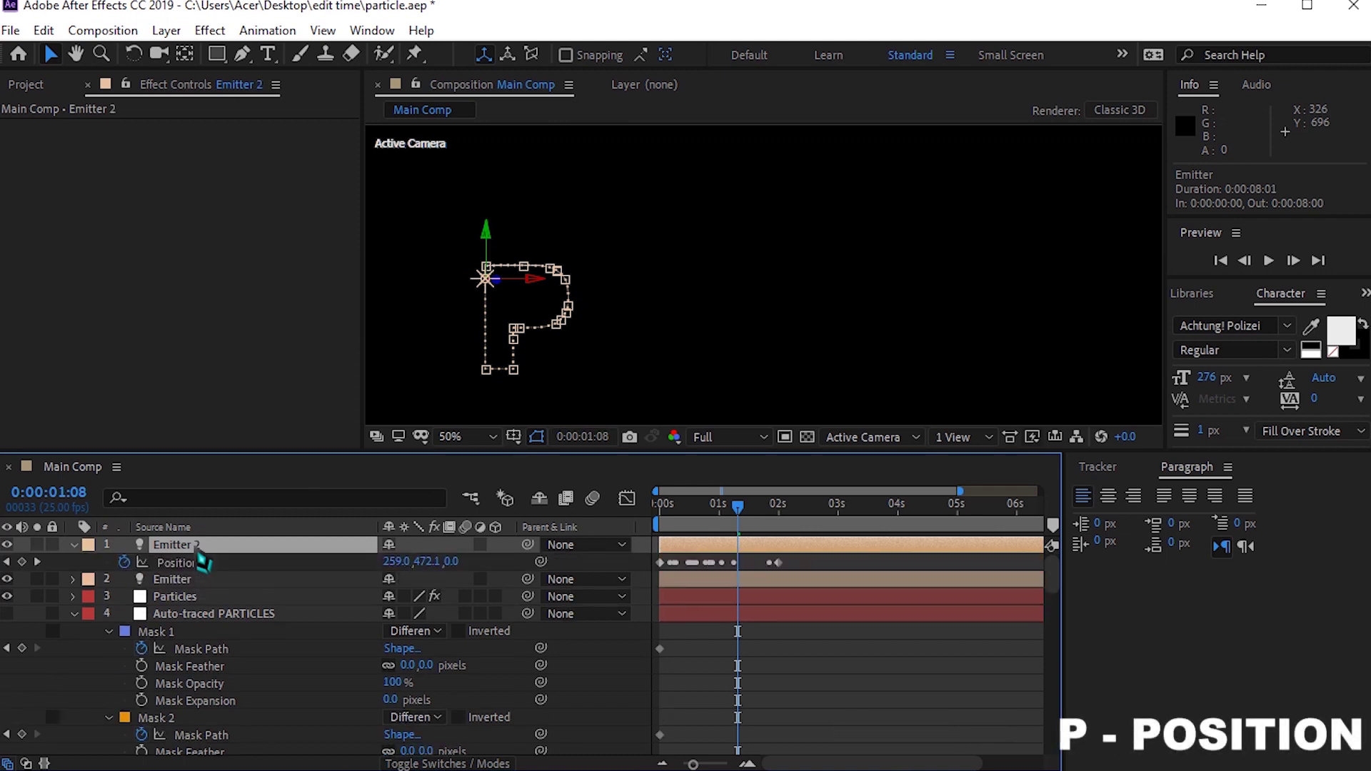
click(124, 563)
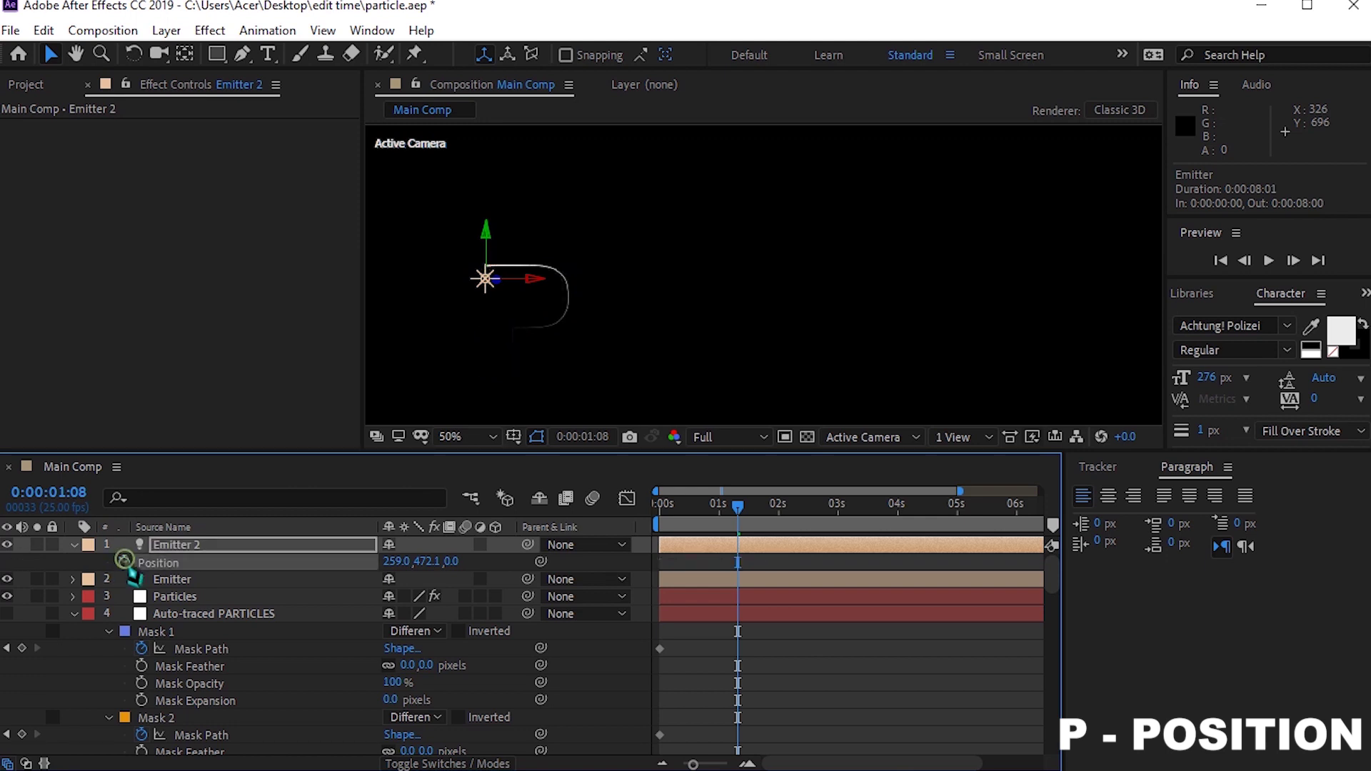
key(ctrl+v)
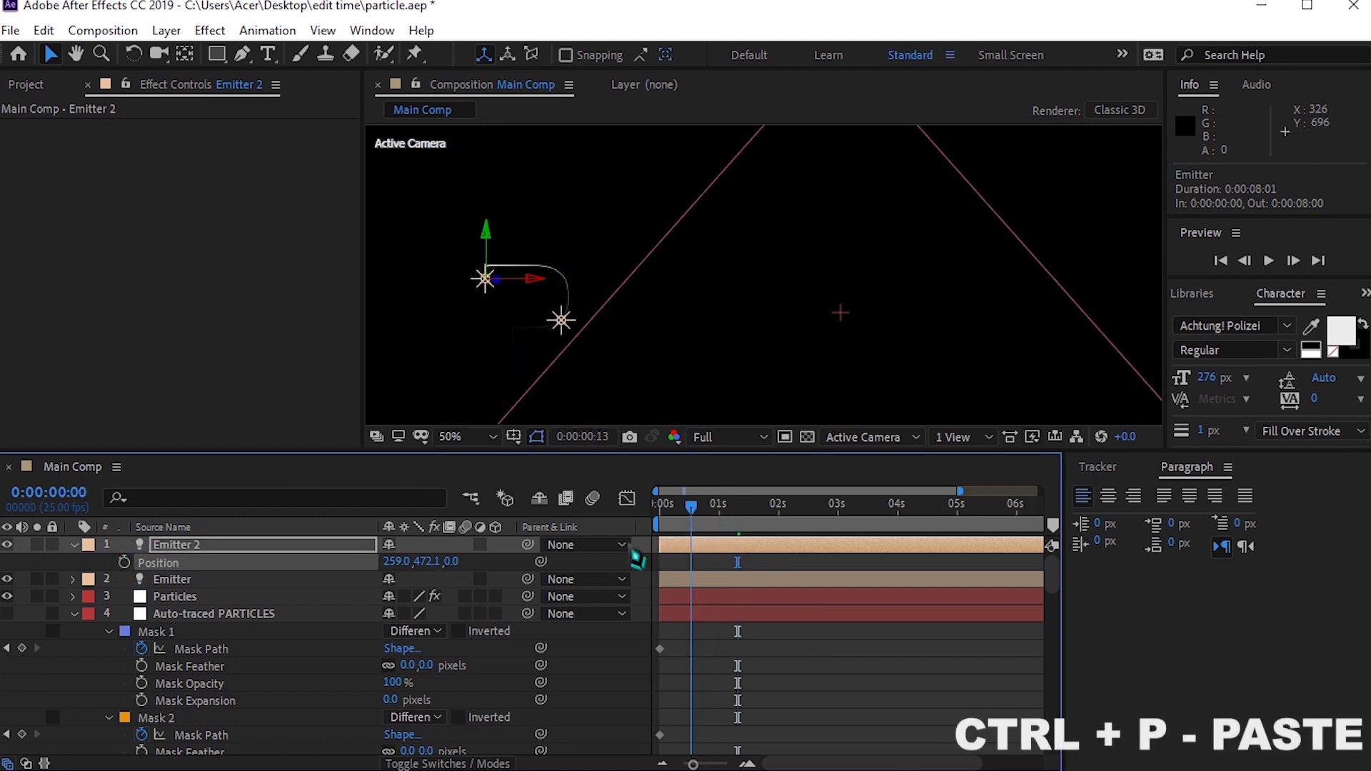
key(Home)
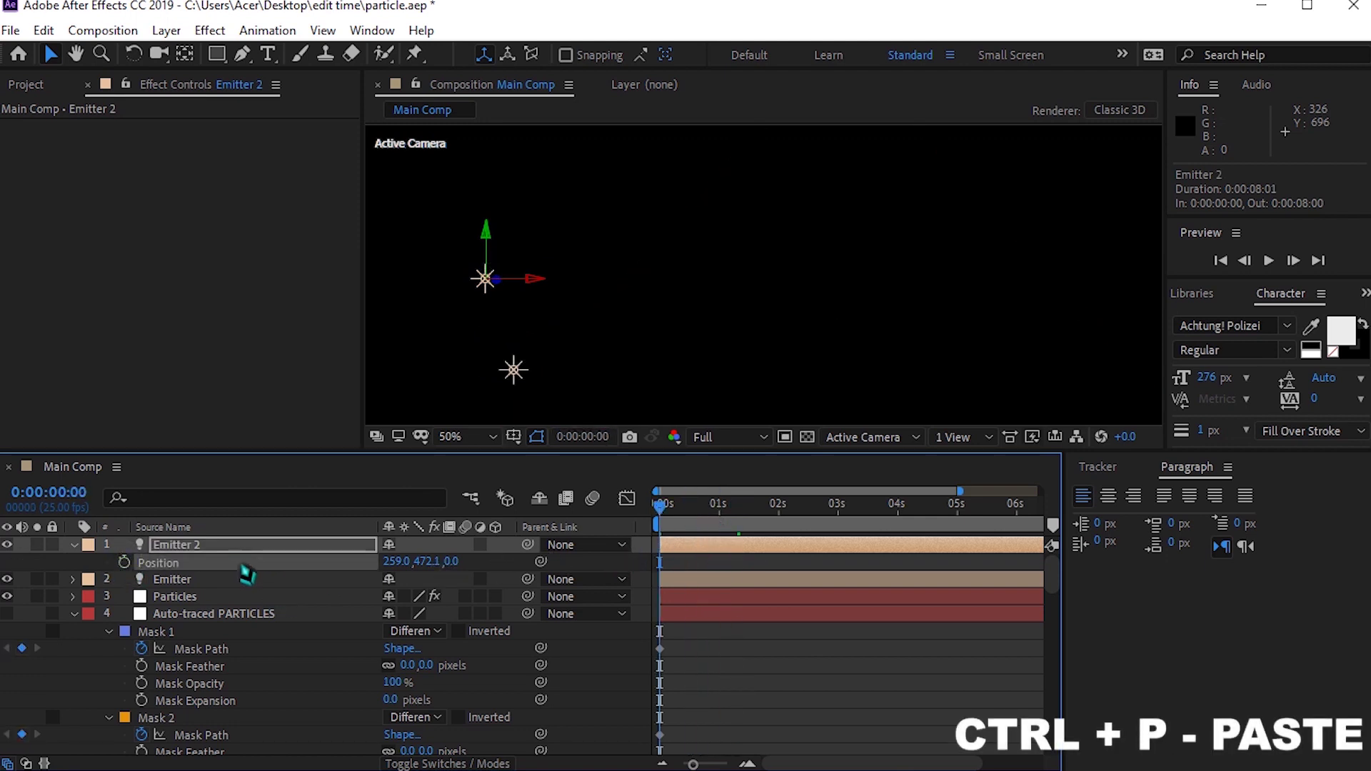
key(ctrl+v)
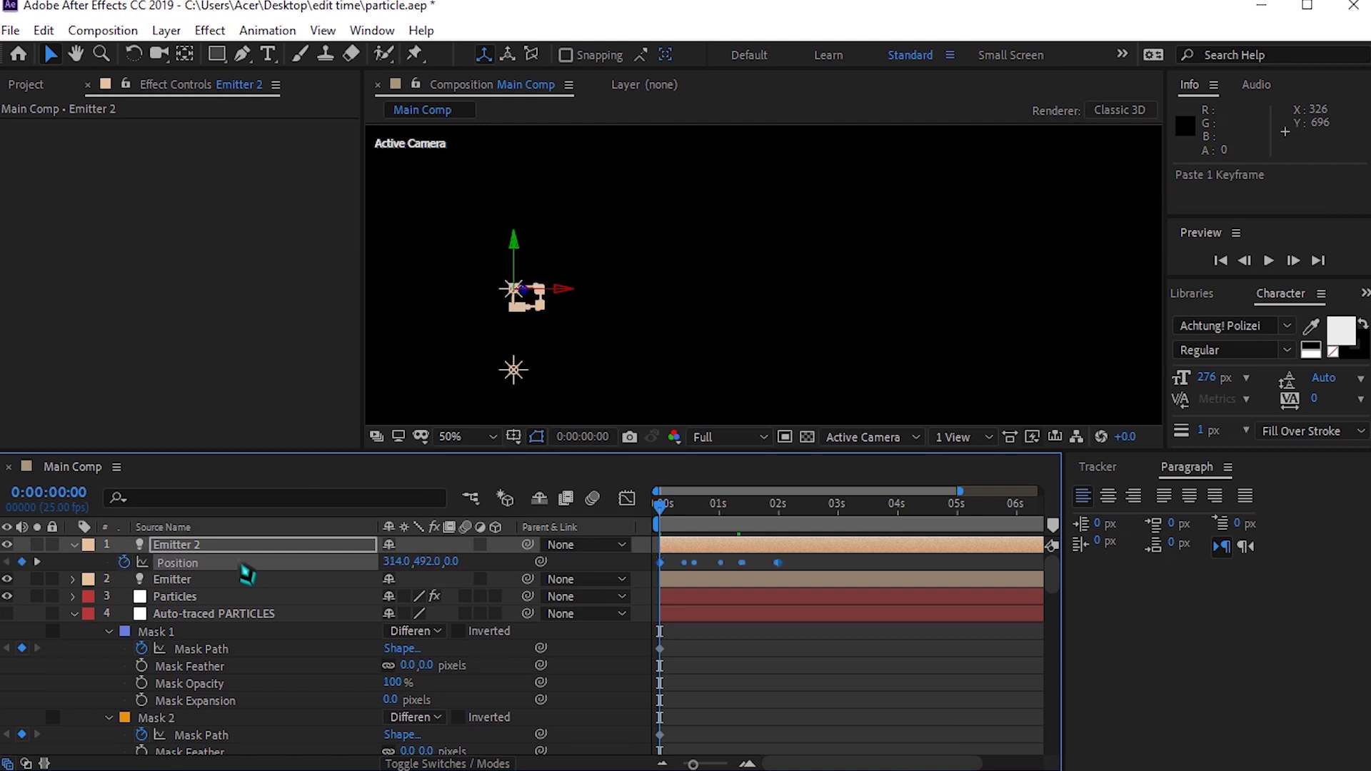
key(p)
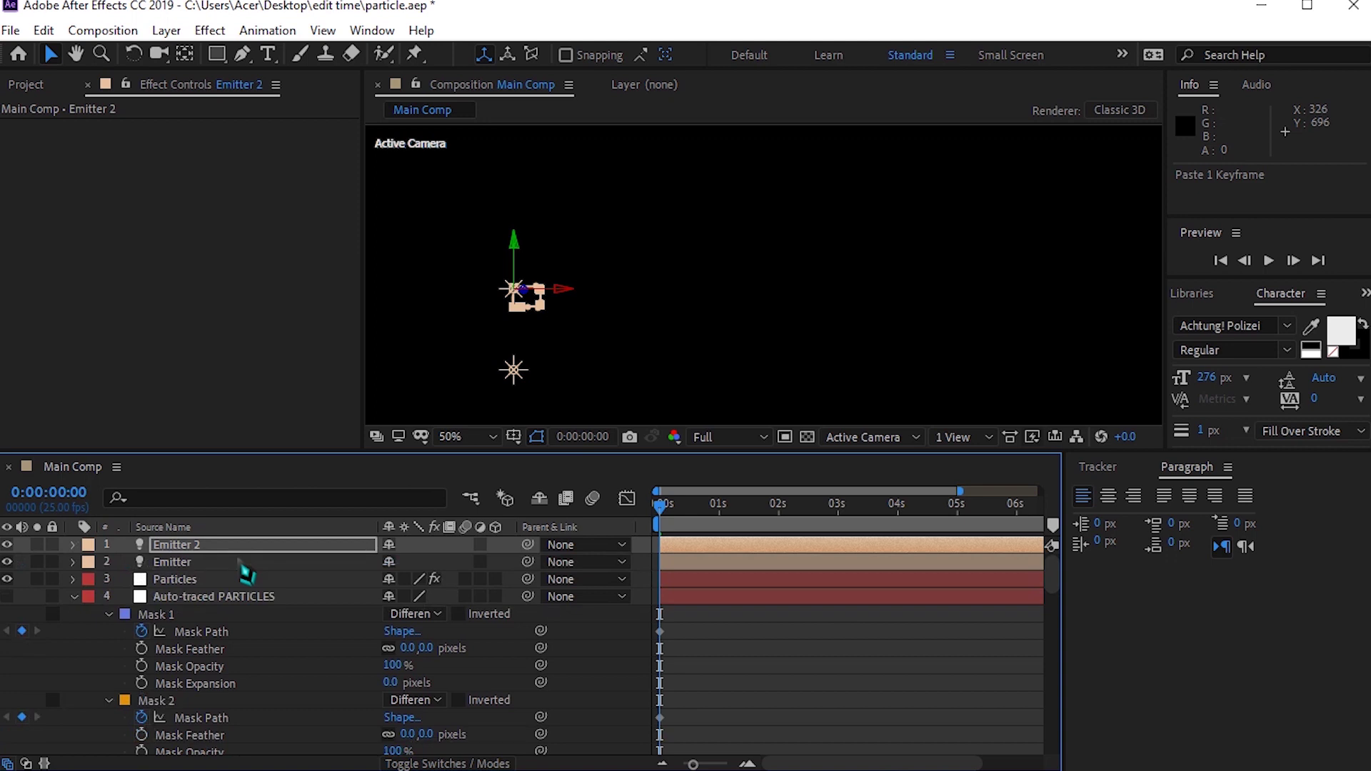
- Copy the A outline mask path, duplicate Emitter 2 as Emitter 3, and paste it into Position
click(235, 596)
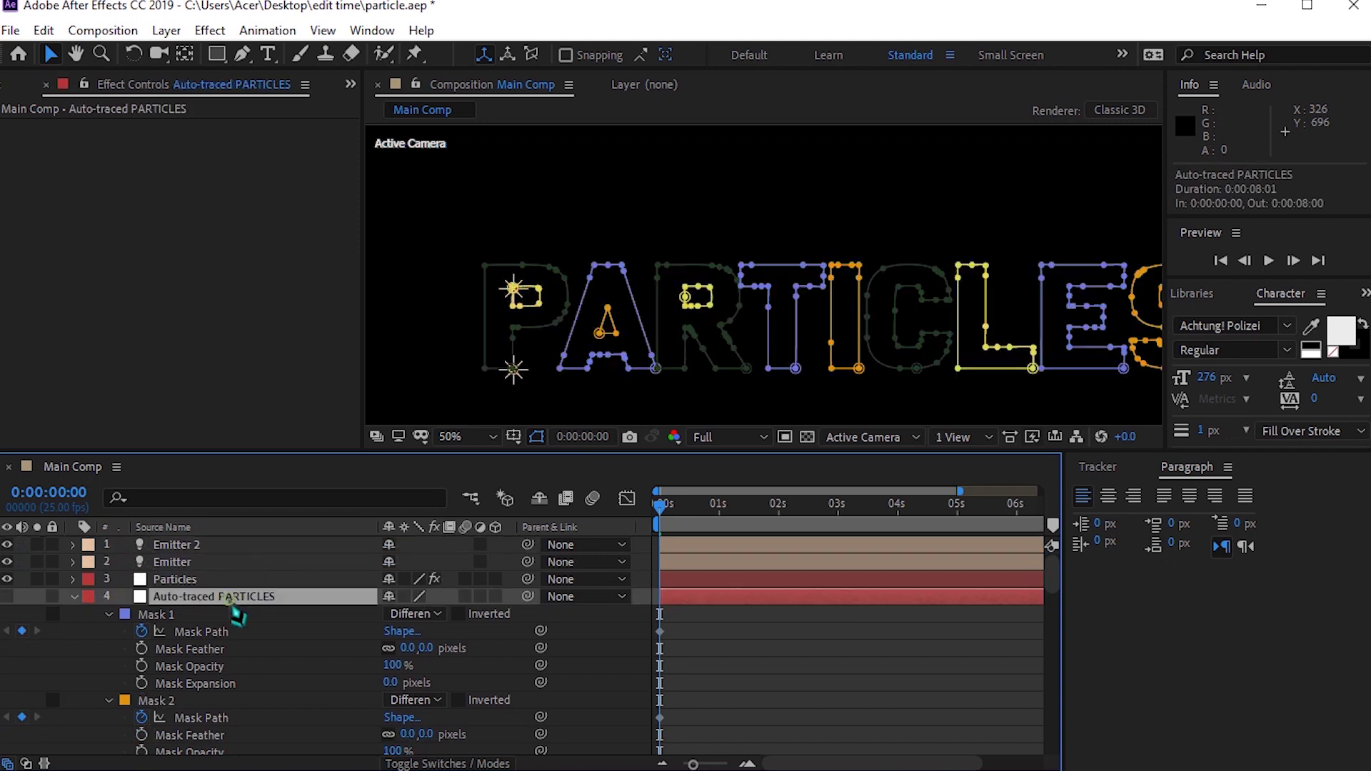
click(577, 327)
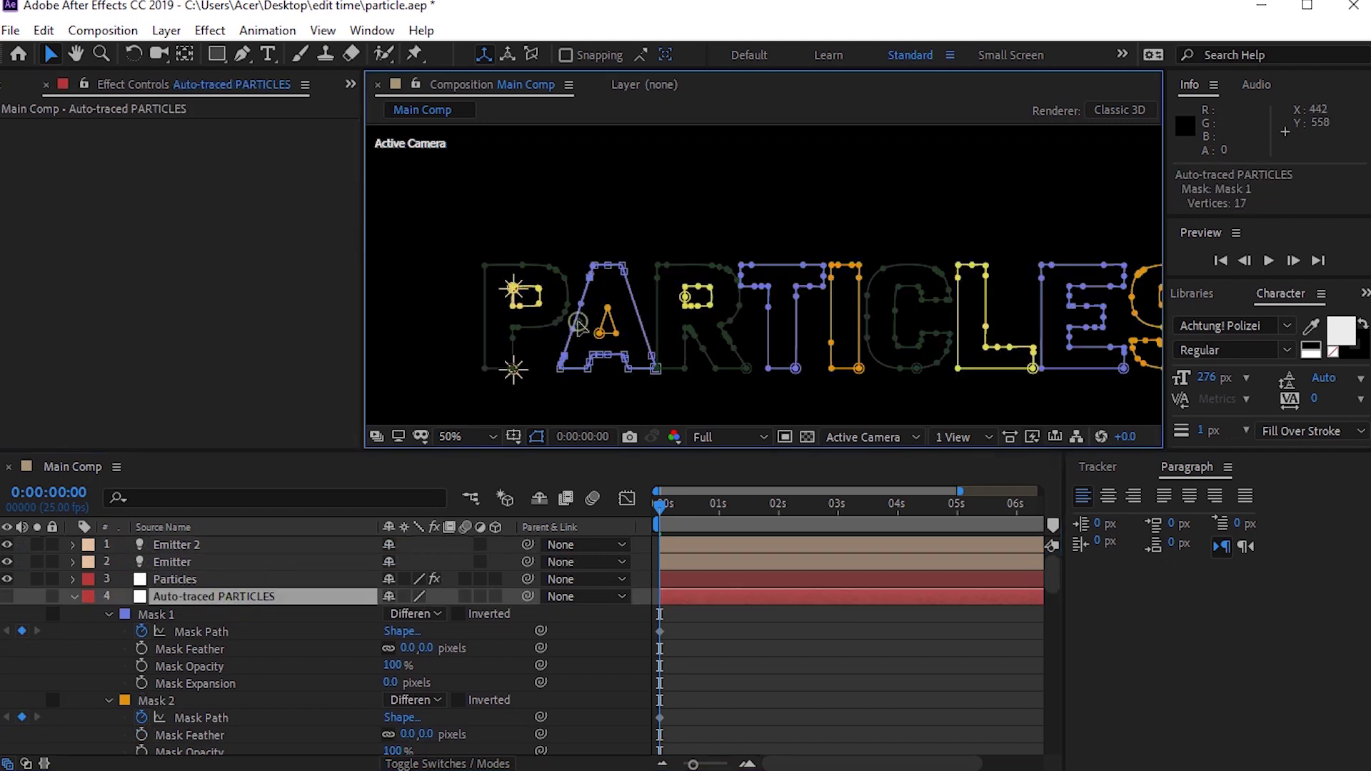
key(ctrl+c)
click(245, 632)
key(ctrl+c)
click(225, 547)
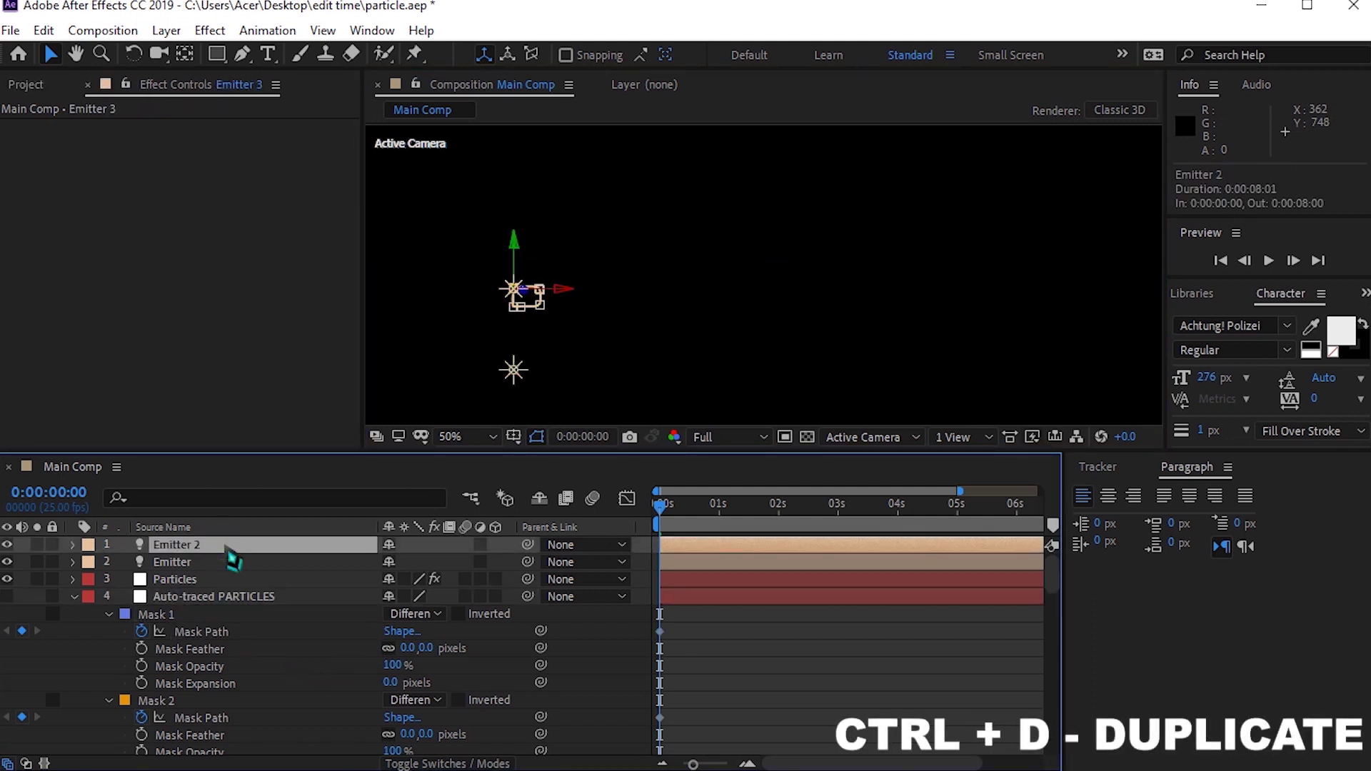
key(ctrl+d)
key(p)
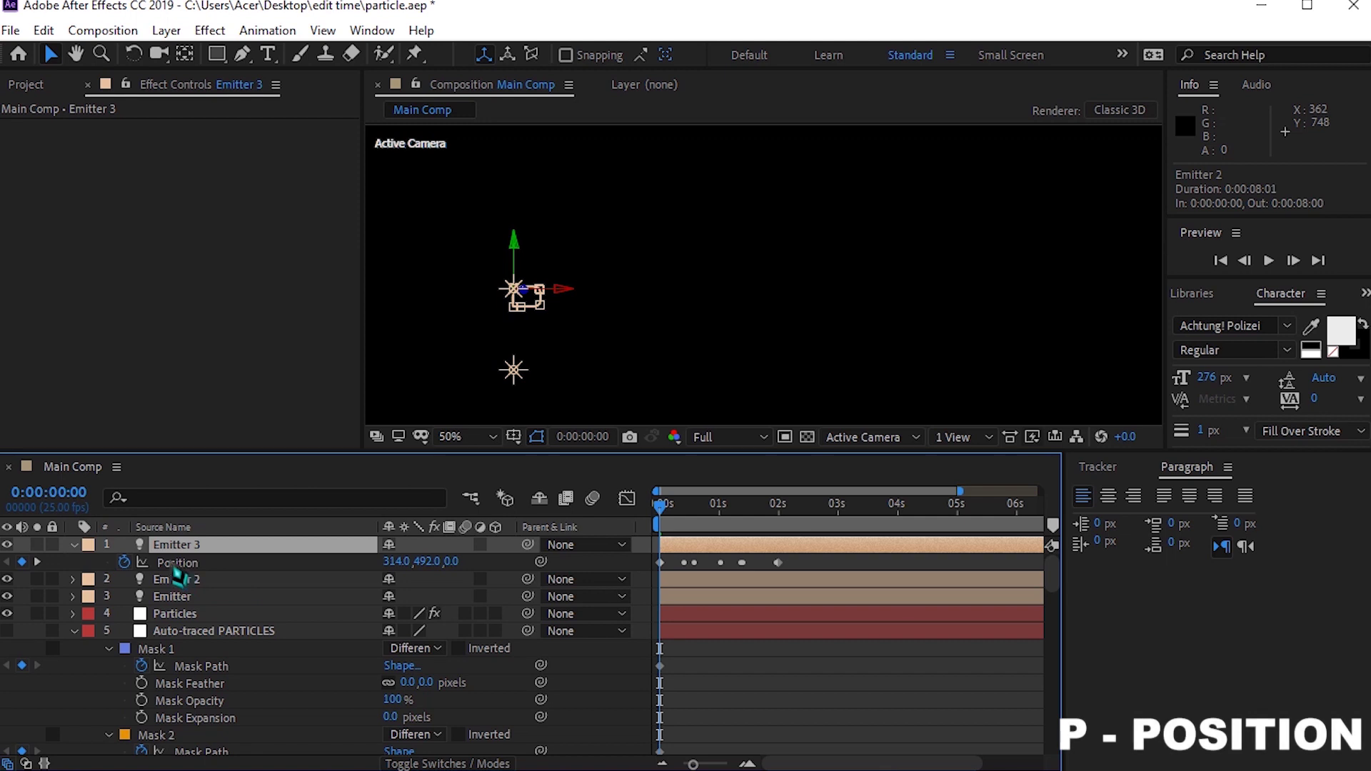
click(159, 563)
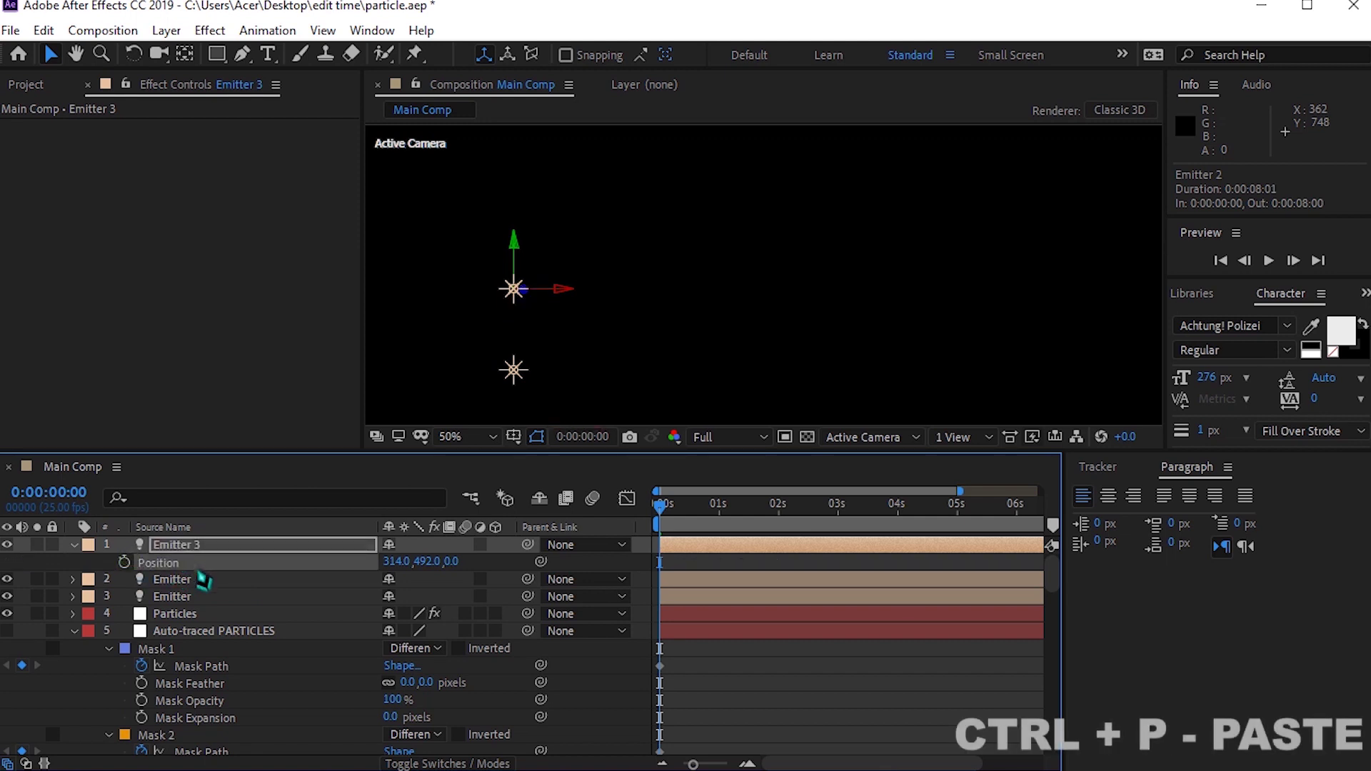
key(ctrl+v)
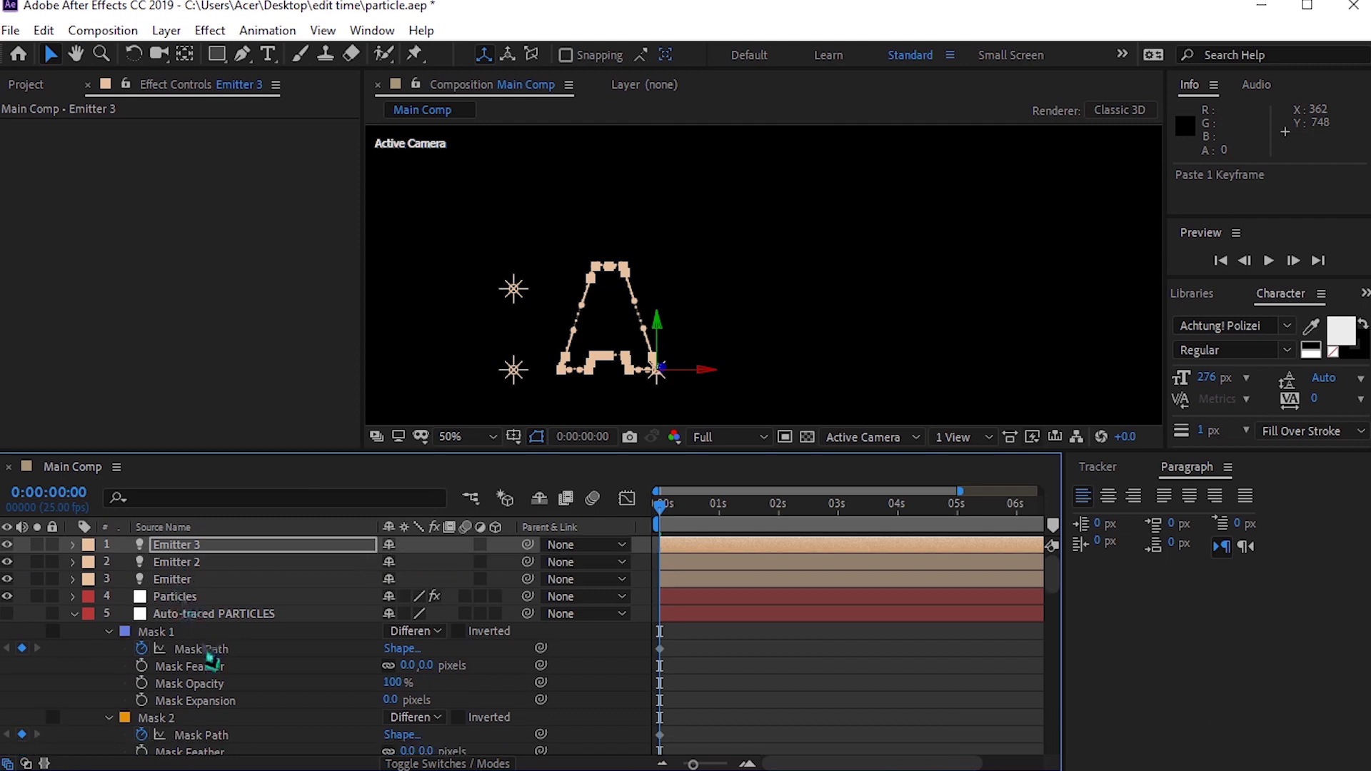
- Copy the A's inner triangle path (Mask 2), duplicate Emitter 3 as Emitter 4, and paste it into Position
click(216, 620)
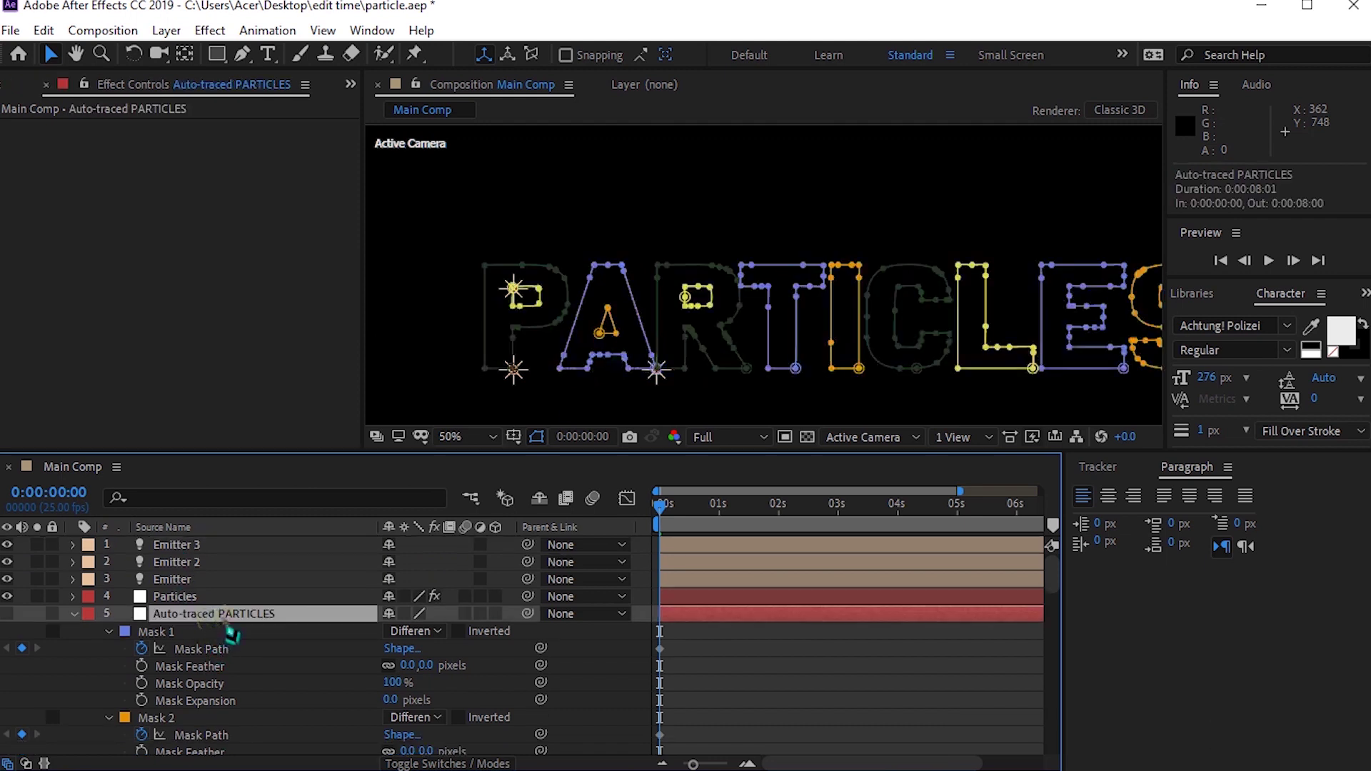
click(607, 336)
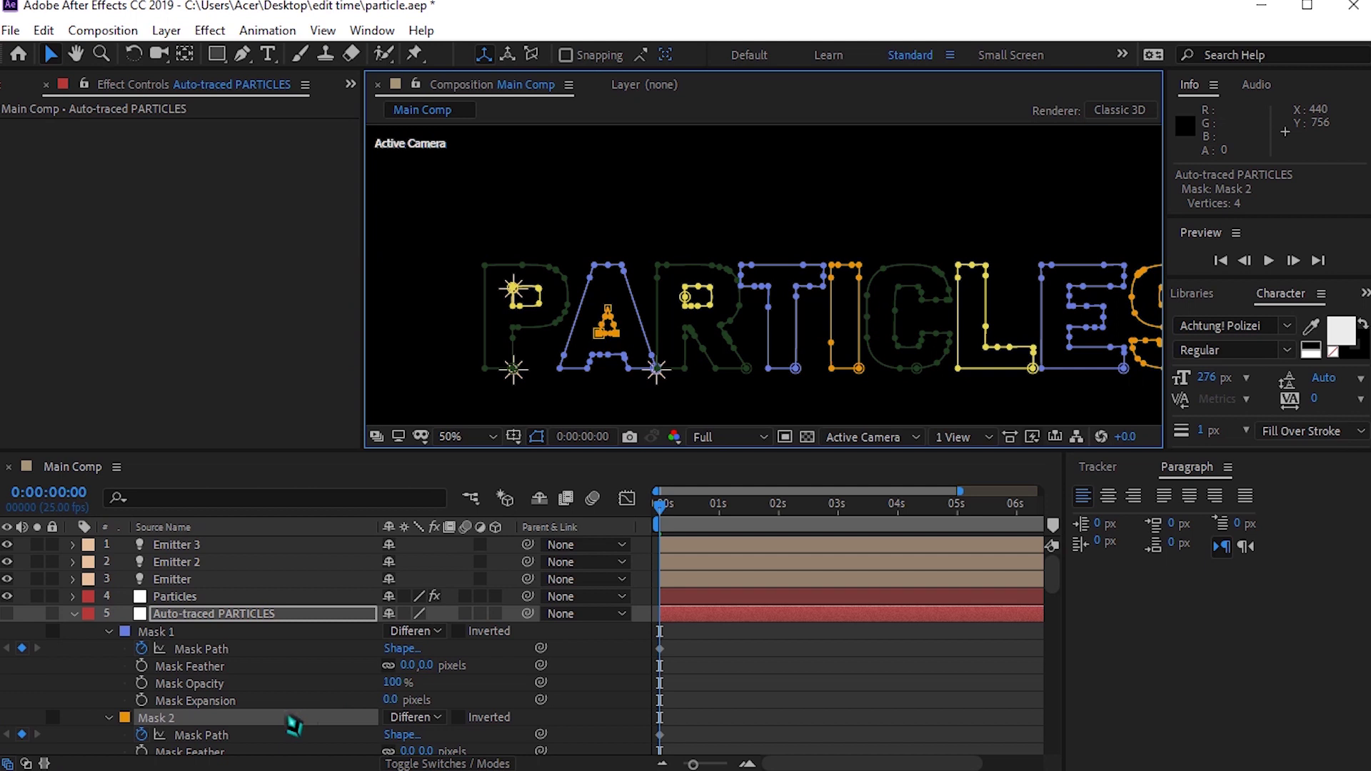
click(254, 734)
key(ctrl+c)
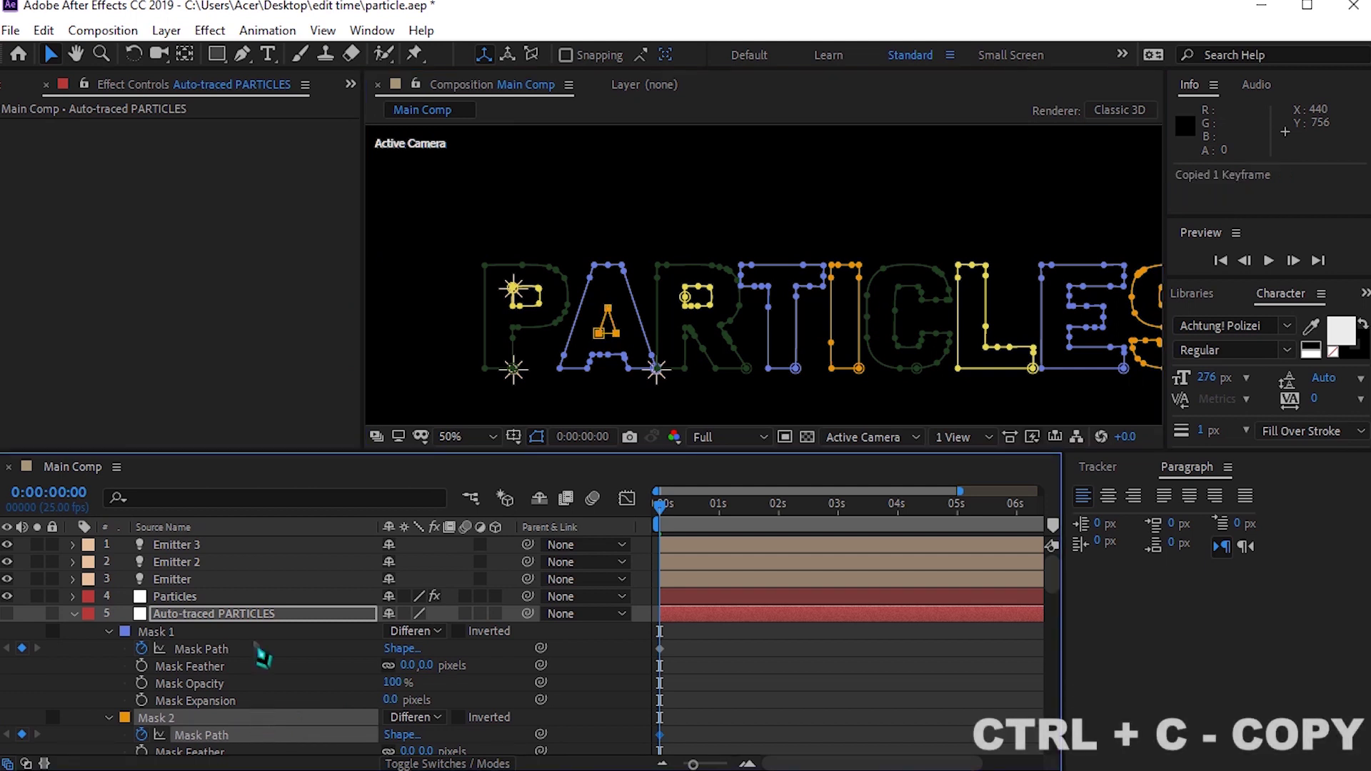
click(227, 548)
key(ctrl+d)
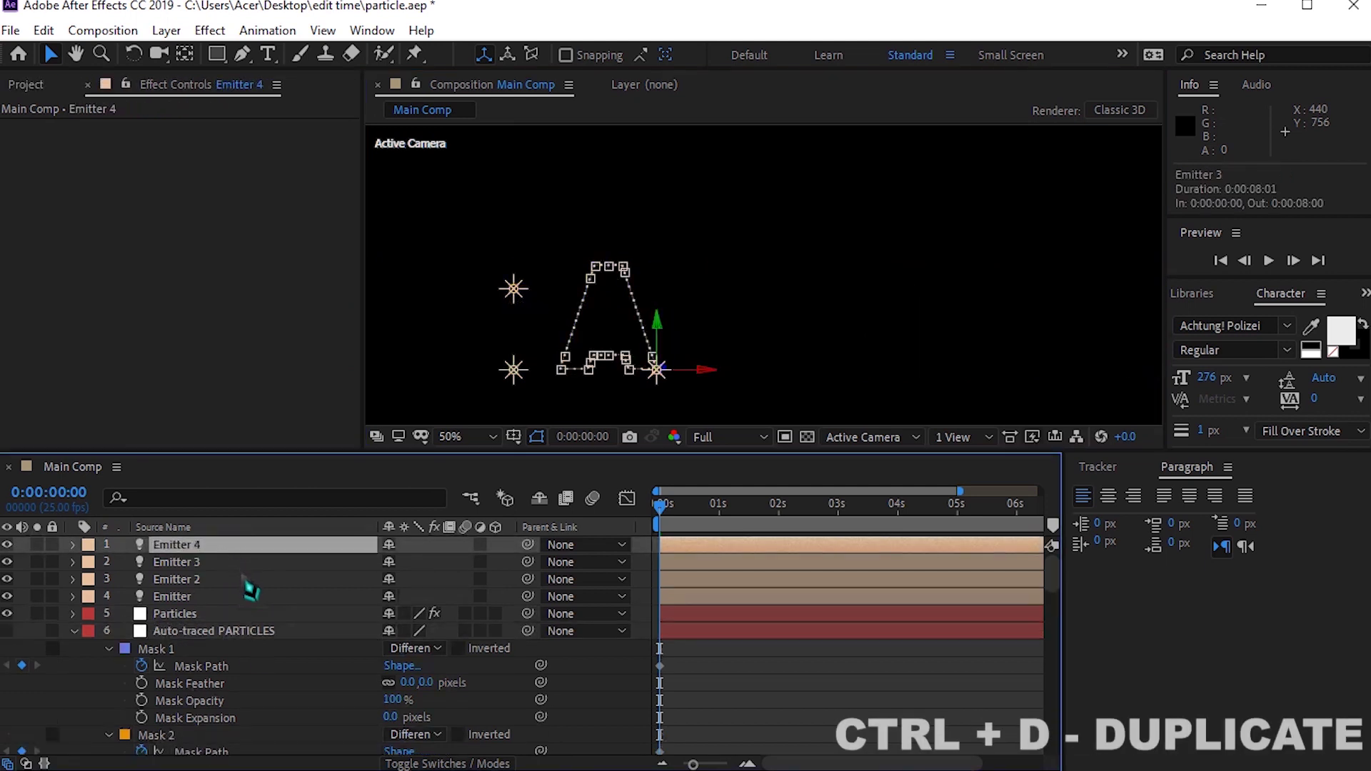
key(p)
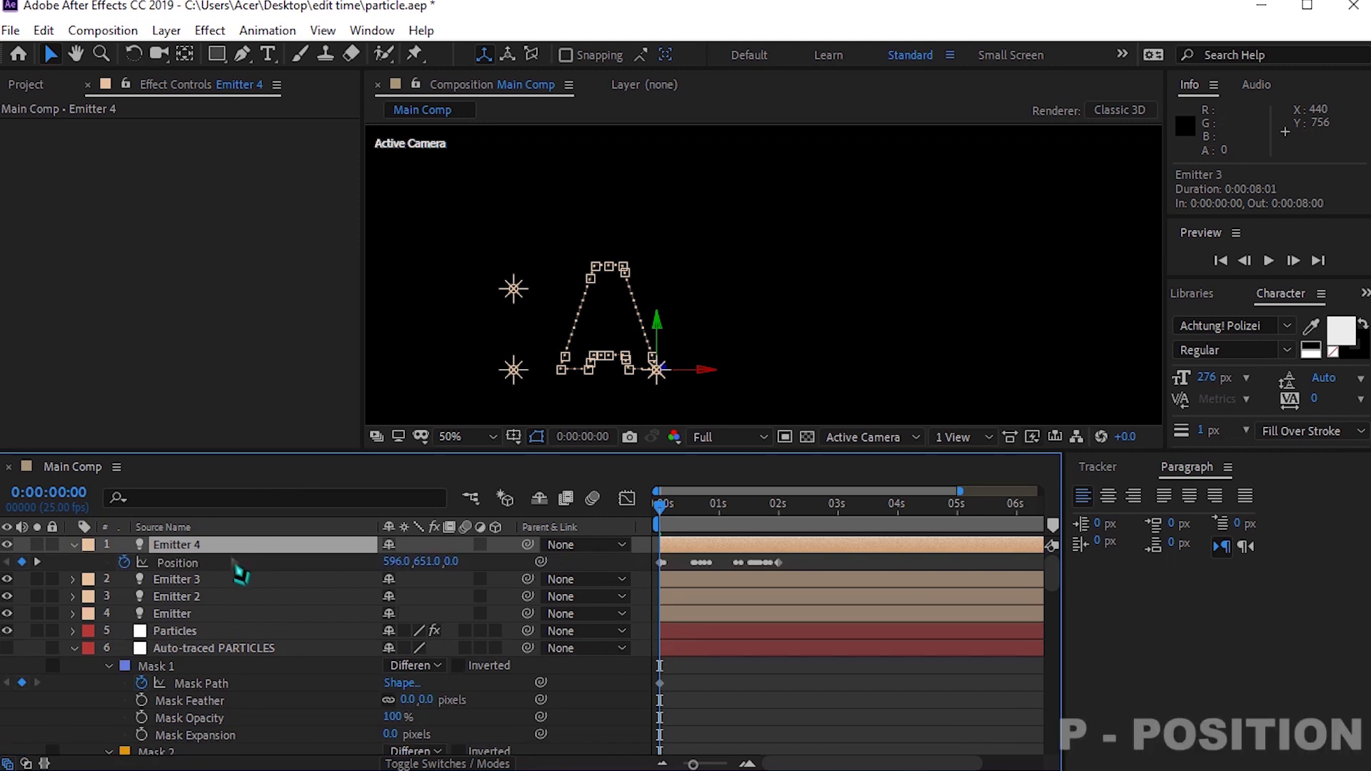
click(229, 563)
key(ctrl+v)
click(124, 563)
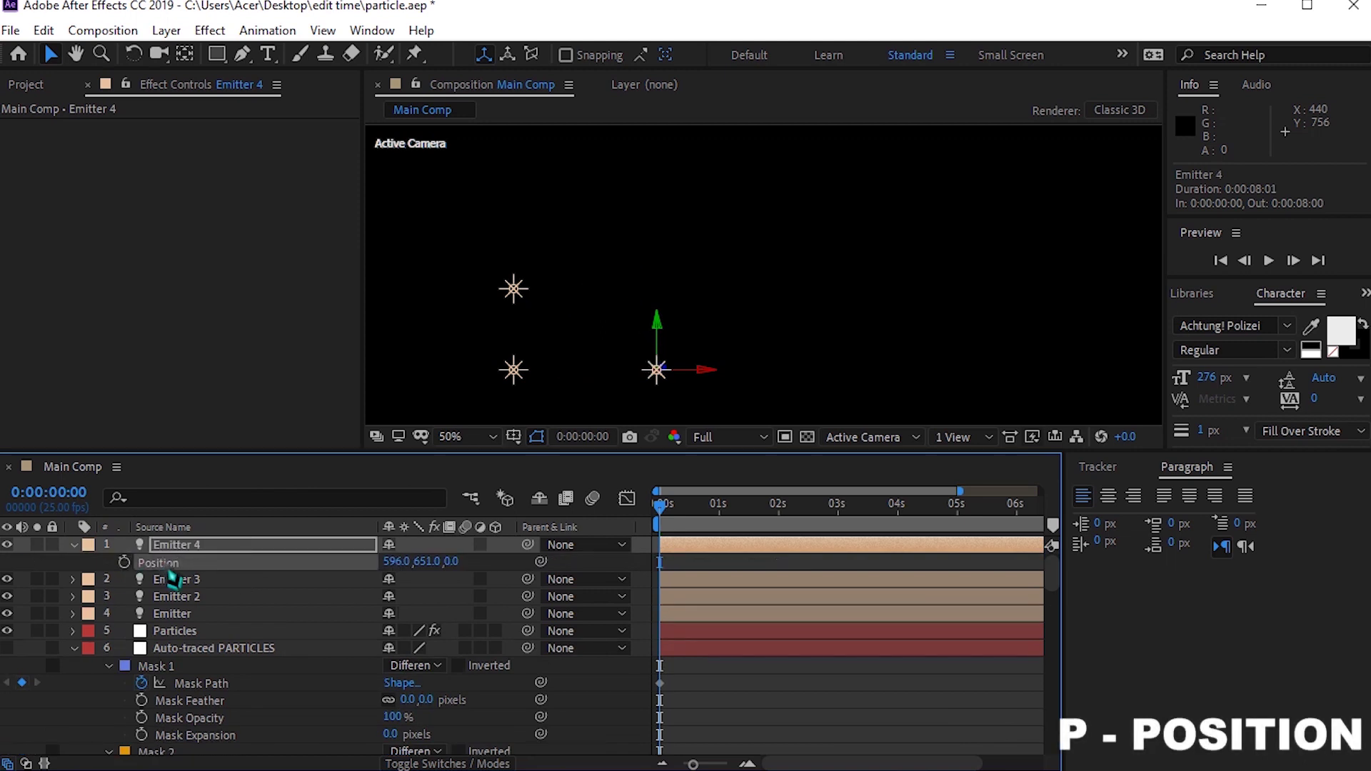
key(ctrl+v)
key(p)
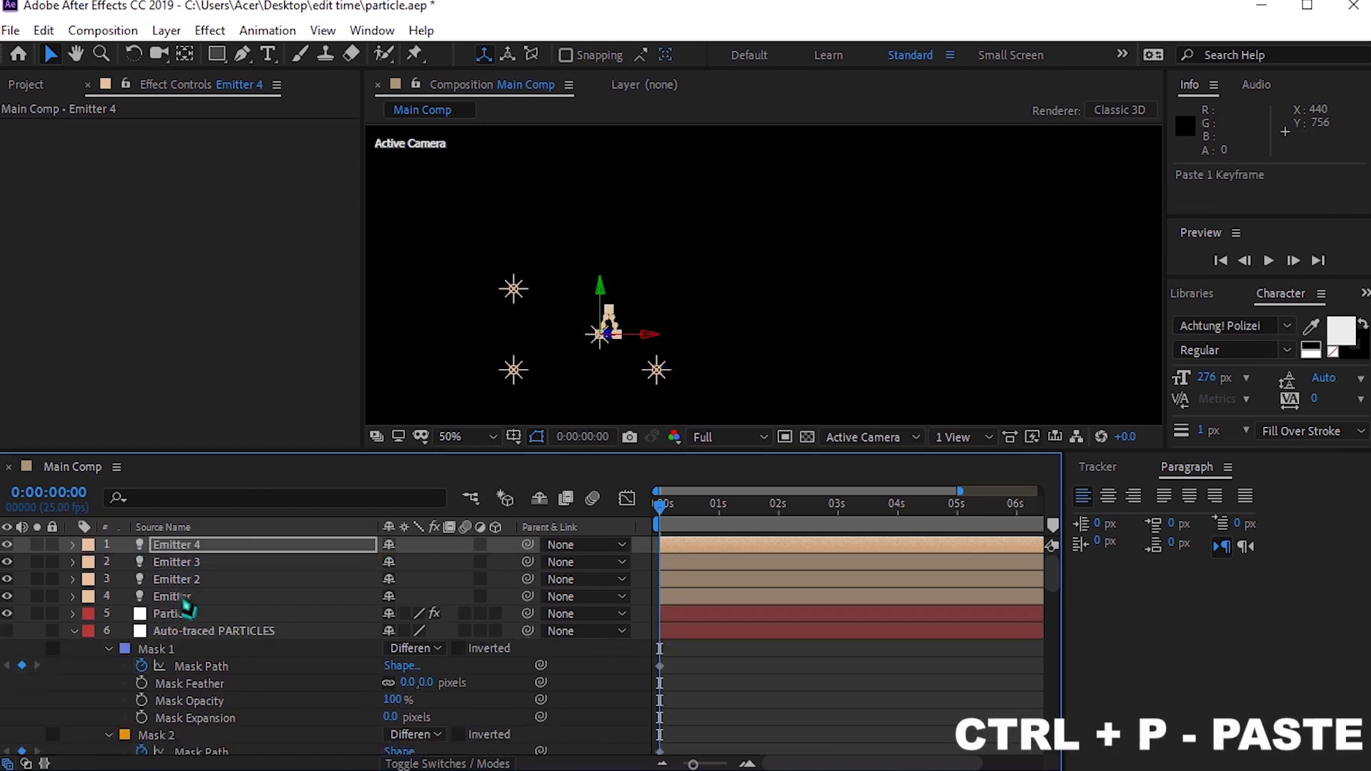
- Copy the letter R's outline mask path from Auto-traced PARTICLES
click(219, 633)
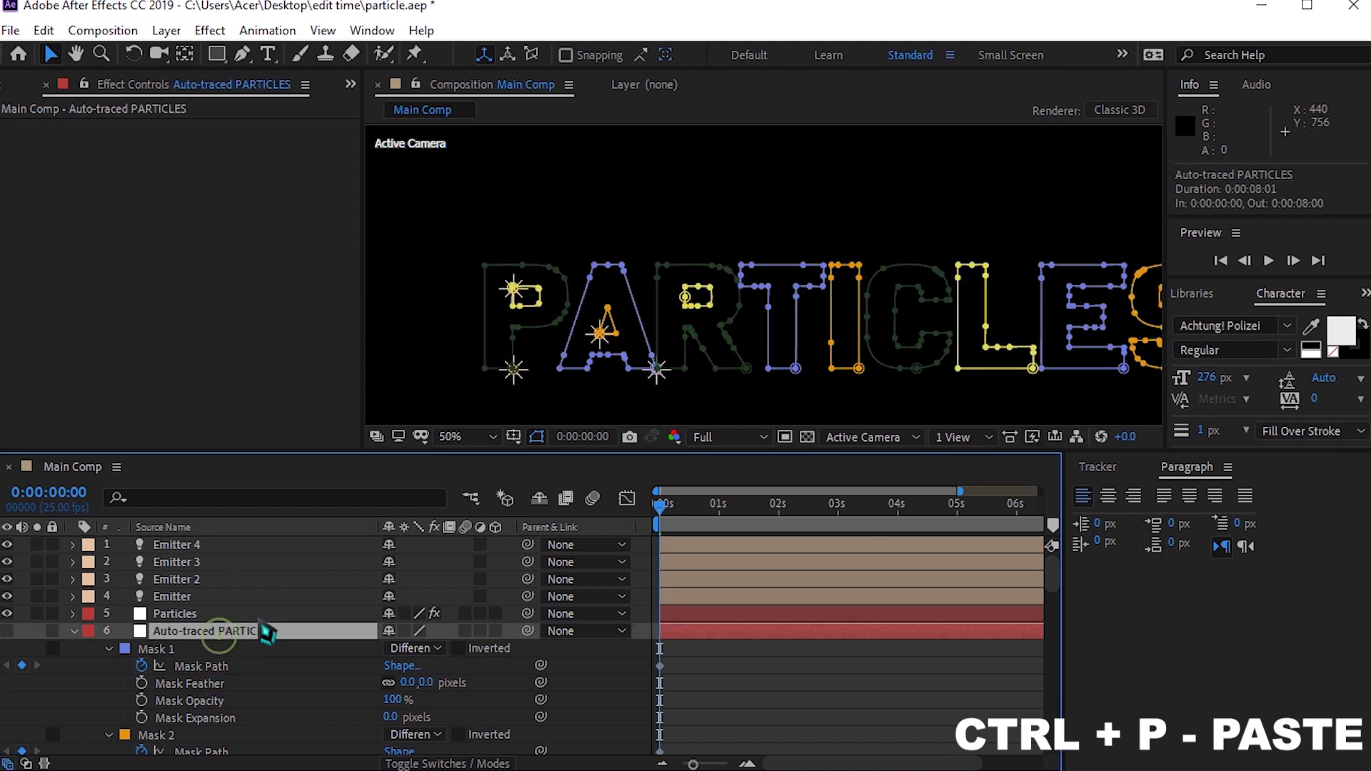
click(656, 343)
key(ctrl+c)
- Add Emitters 5 and 6, pasting the R and the next letter outlines as their position paths
click(208, 564)
key(ctrl+d)
key(ctrl+v)
click(214, 648)
scroll(232, 714, down, 2)
scroll(223, 571, up, 2)
key(ctrl+v)
key(p)
scroll(207, 614, down, 3)
- Add Emitter 7 following the T letter's outline mask path
click(215, 631)
click(261, 650)
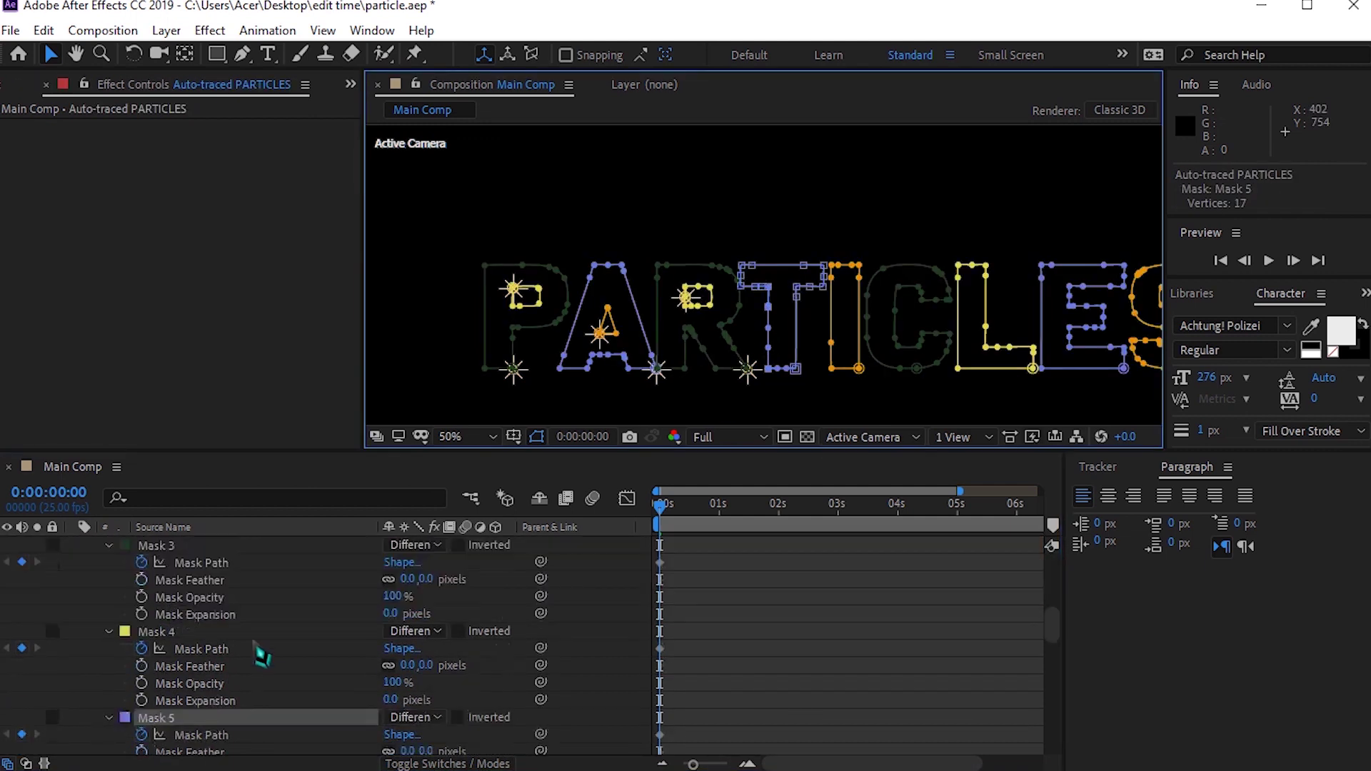
key(ctrl+c)
click(214, 547)
key(ctrl+d)
key(ctrl+v)
- Add Emitter 8 following the I letter's outline mask path
click(215, 682)
scroll(215, 643, down, 3)
click(200, 502)
key(ctrl+c)
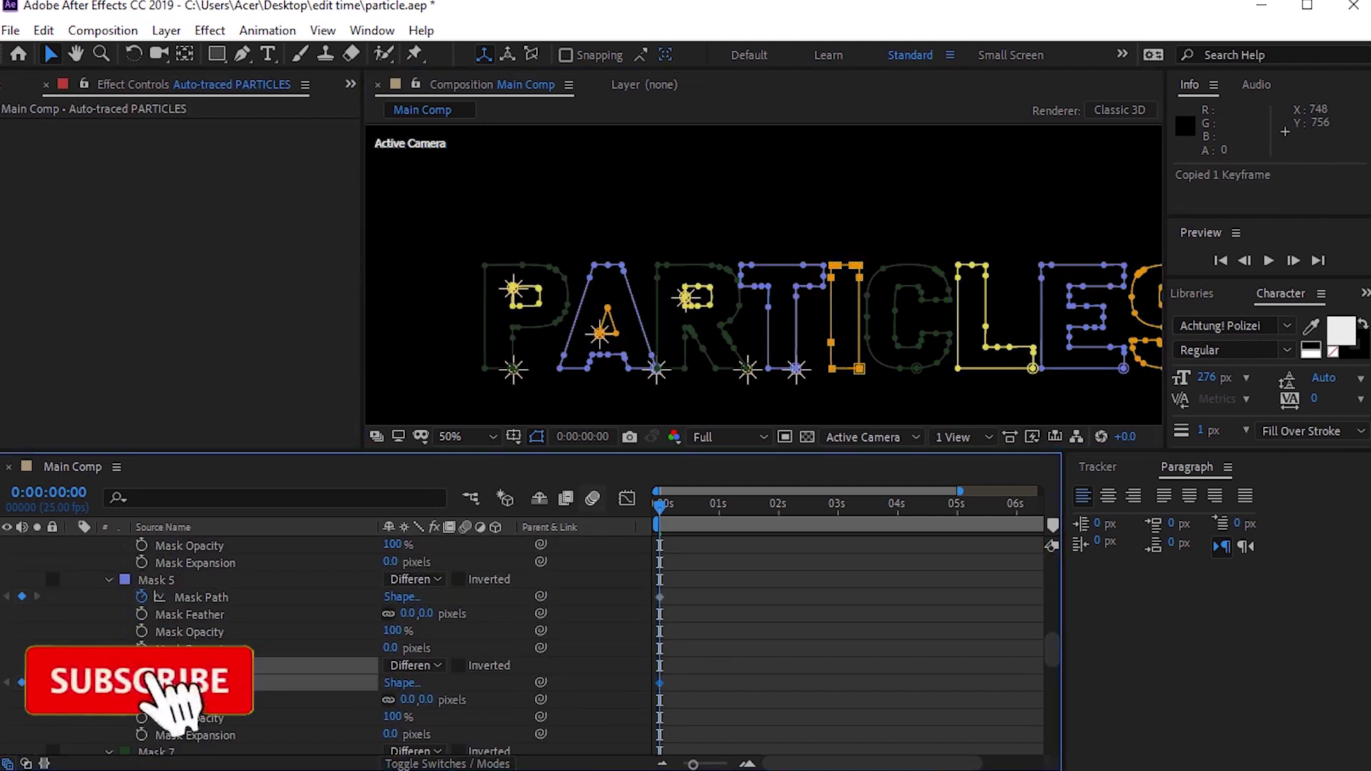
click(214, 547)
key(ctrl+d)
key(ctrl+v)
key(p)
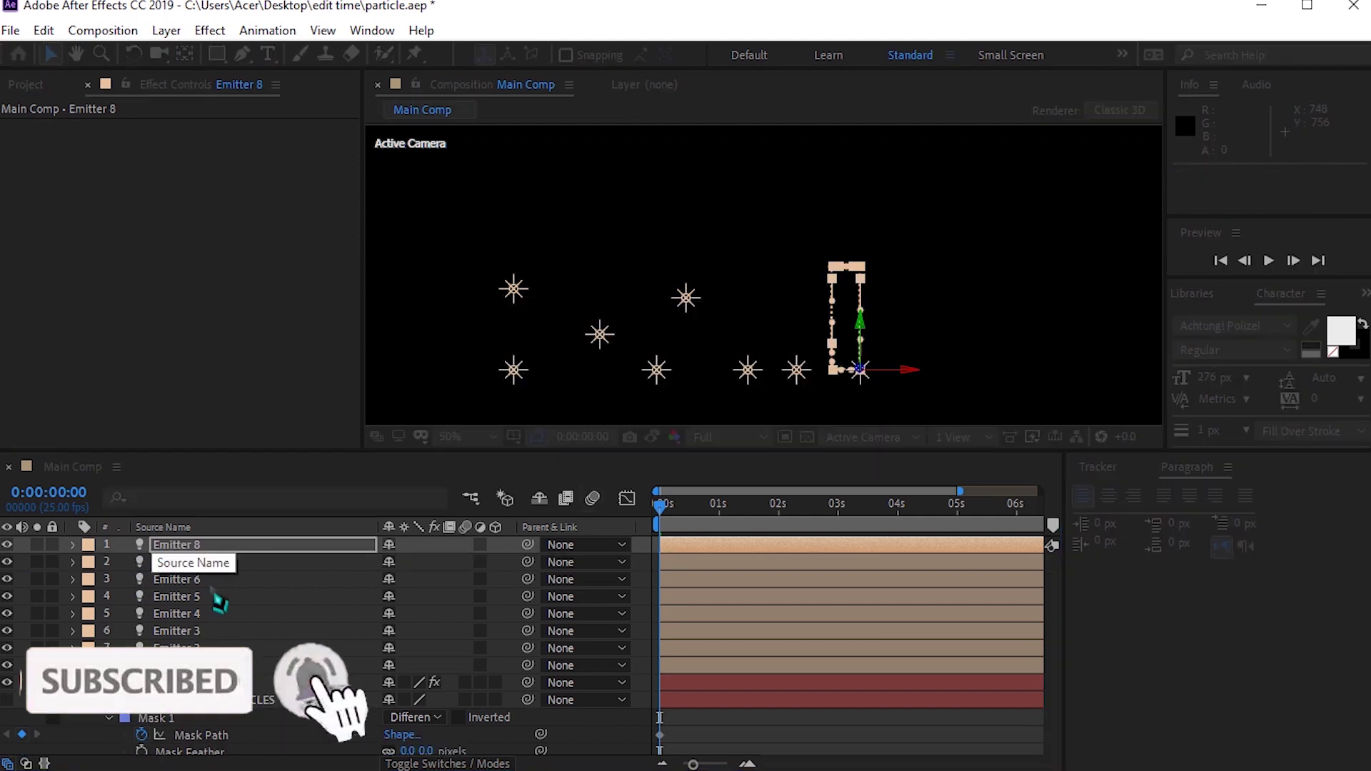
- Add Emitter 9 following the next letter's outline path from the Auto-traced PARTICLES layer
click(276, 600)
scroll(236, 642, down, 3)
click(229, 686)
key(ctrl+c)
scroll(239, 571, up, 3)
click(214, 545)
key(ctrl+d)
key(ctrl+v)
- Add Emitter 10 following Mask 8's letter outline path
click(214, 735)
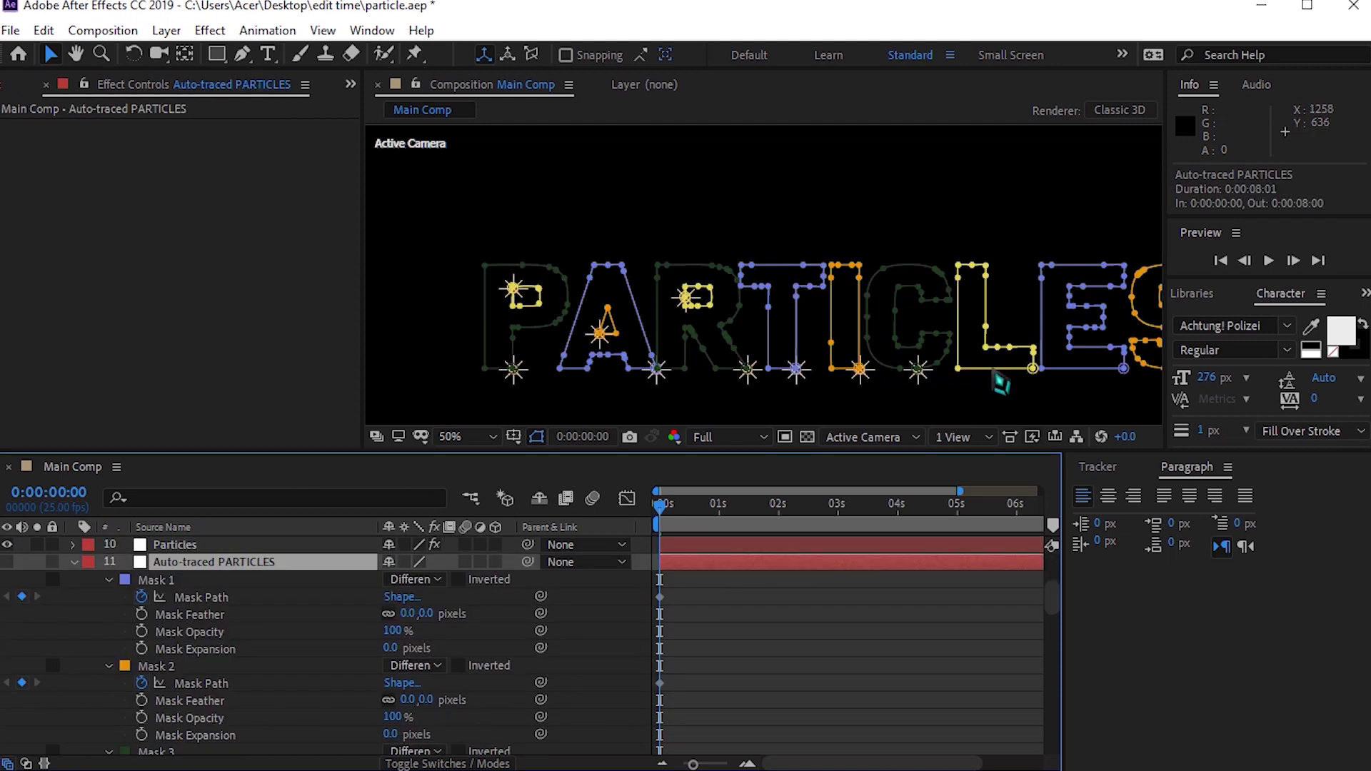
scroll(215, 643, down, 5)
click(201, 632)
key(ctrl+c)
scroll(214, 629, up, 5)
click(236, 545)
key(ctrl+d)
key(ctrl+v)
key(p)
- Add Emitter 11 following the next letter's outline path
scroll(286, 642, down, 5)
click(261, 698)
scroll(309, 560, up, 5)
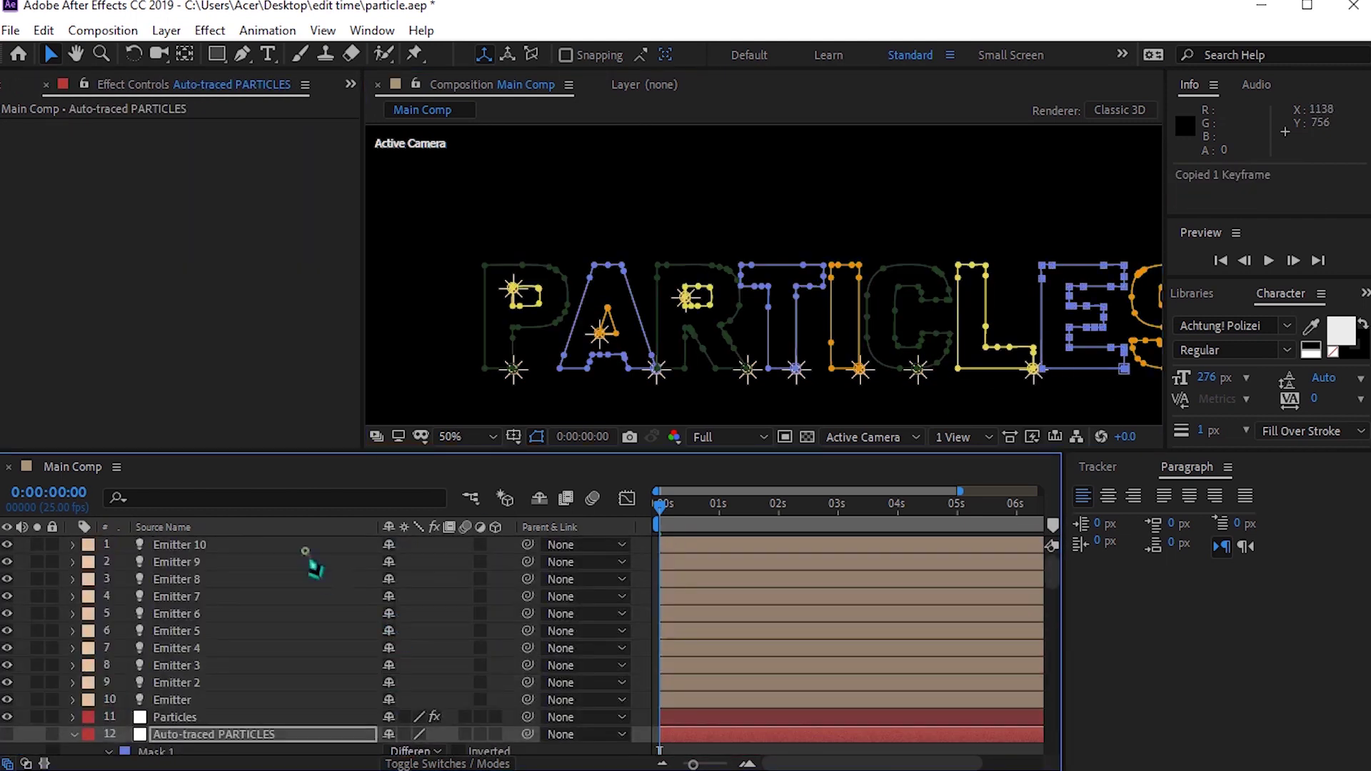
click(186, 545)
key(ctrl+d)
key(ctrl+v)
- Add Emitter 12 following the last letter's outline path and save particle.aep
scroll(288, 612, down, 3)
scroll(289, 612, down, 5)
click(343, 650)
key(ctrl+c)
scroll(229, 646, up, 5)
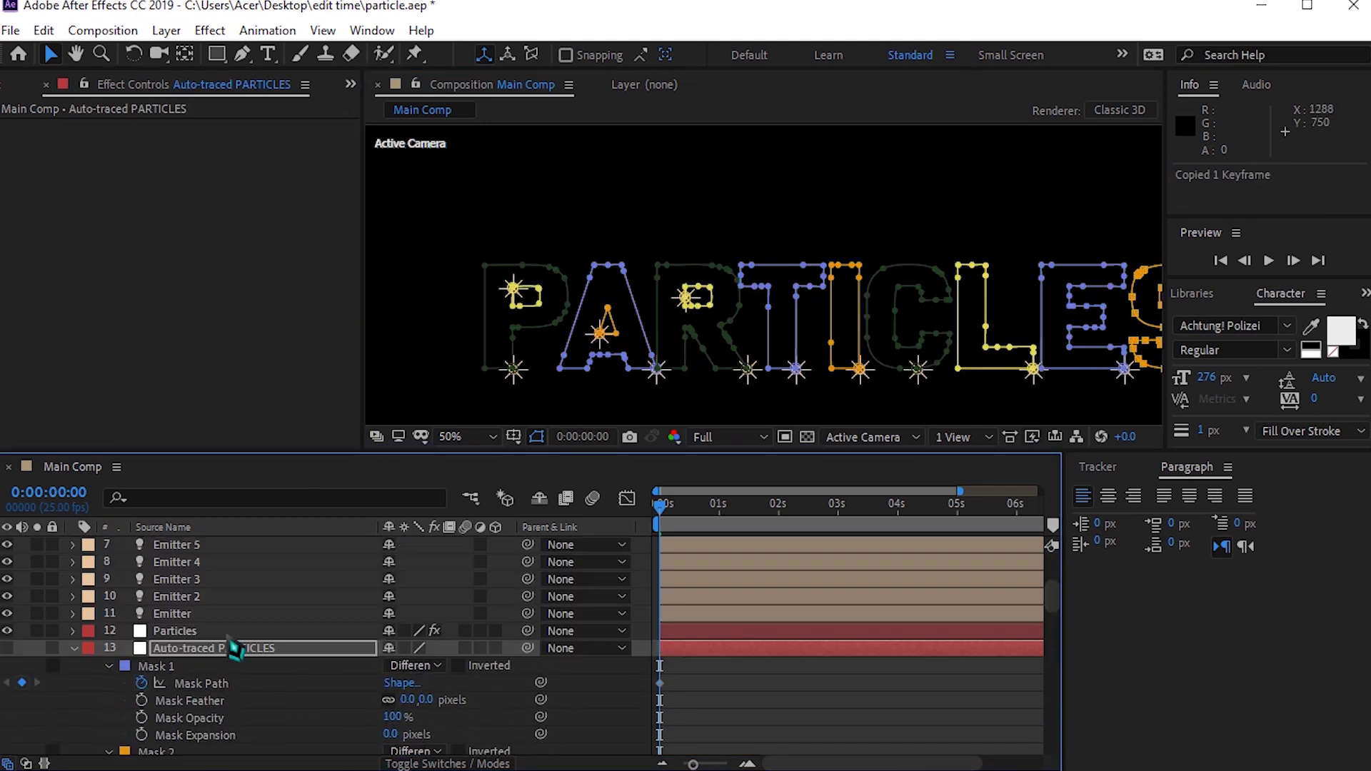
click(214, 545)
key(ctrl+d)
key(ctrl+v)
scroll(802, 379, down, 2)
key(ctrl+s)
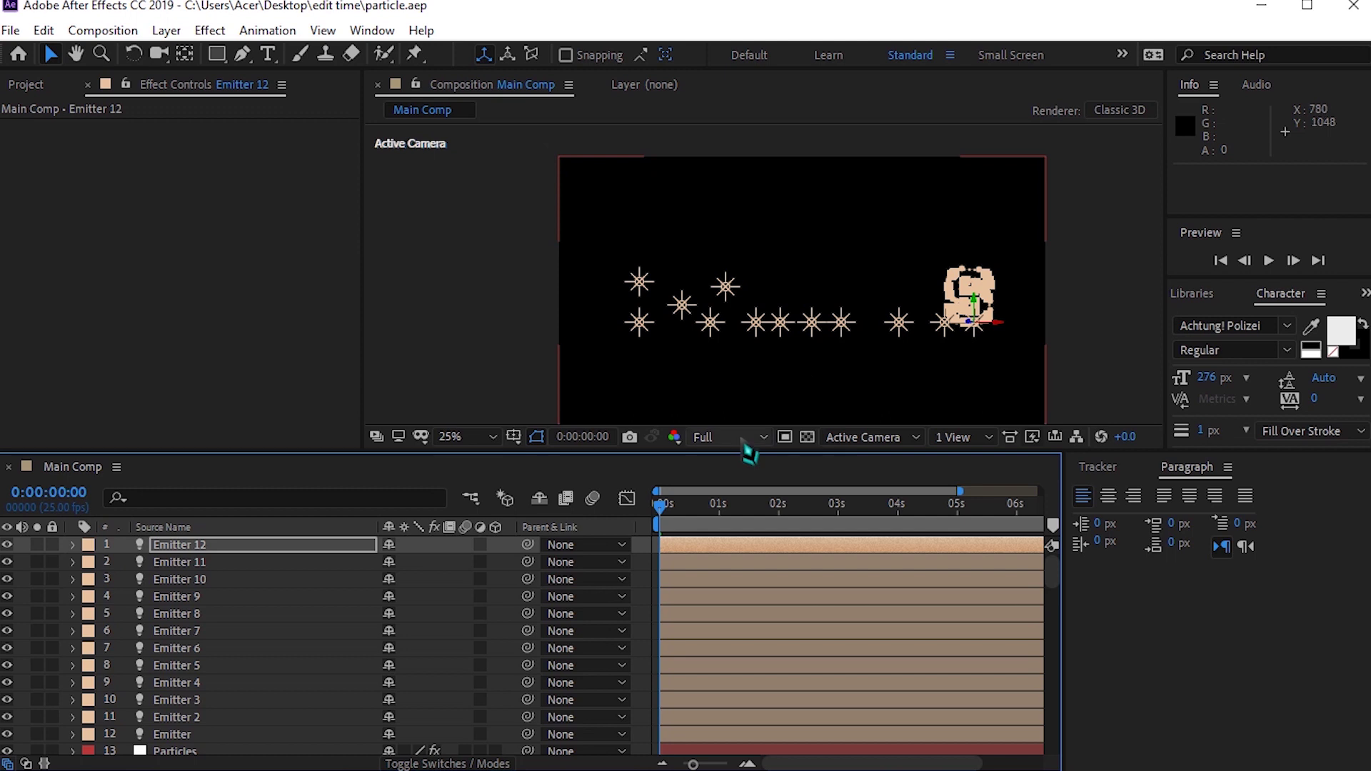
- Reveal all twelve emitters' Position keyframes and move Emitter 12's last keyframe to 4 seconds
click(879, 345)
shift+click(441, 680)
key(p)
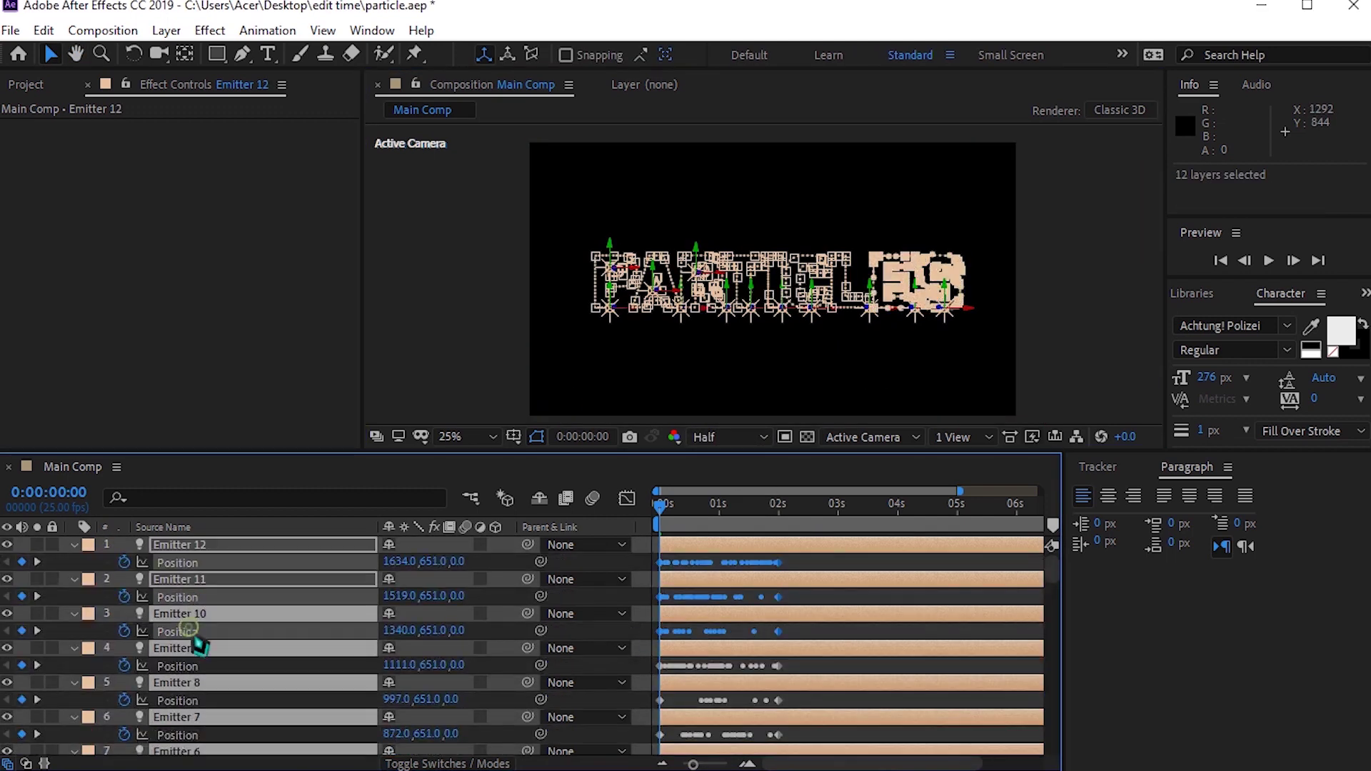
scroll(196, 714, down, 5)
click(795, 646)
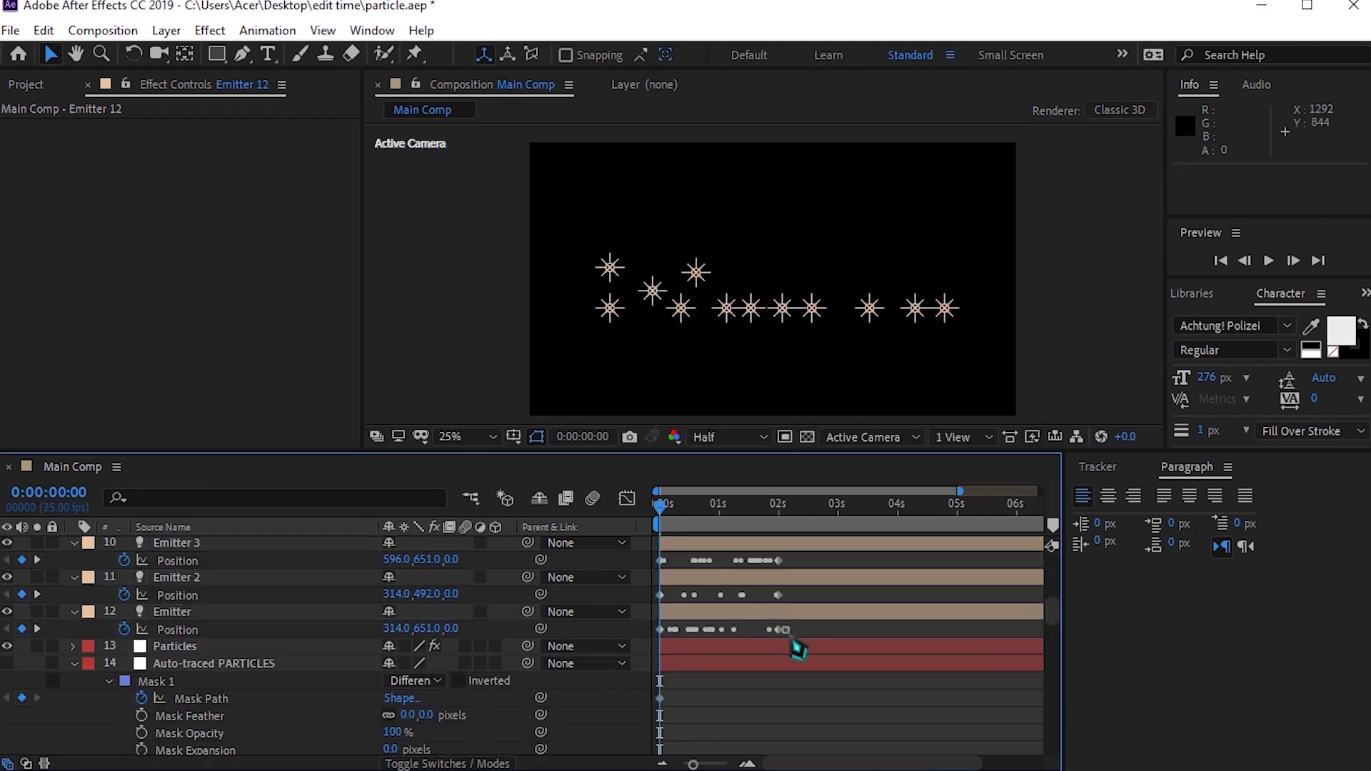
scroll(1059, 554, up, 5)
click(835, 563)
drag(836, 563, 893, 563)
- Move the last Position keyframes of Emitters 11, 10, 9 and the rest to 4 seconds
drag(778, 597, 894, 597)
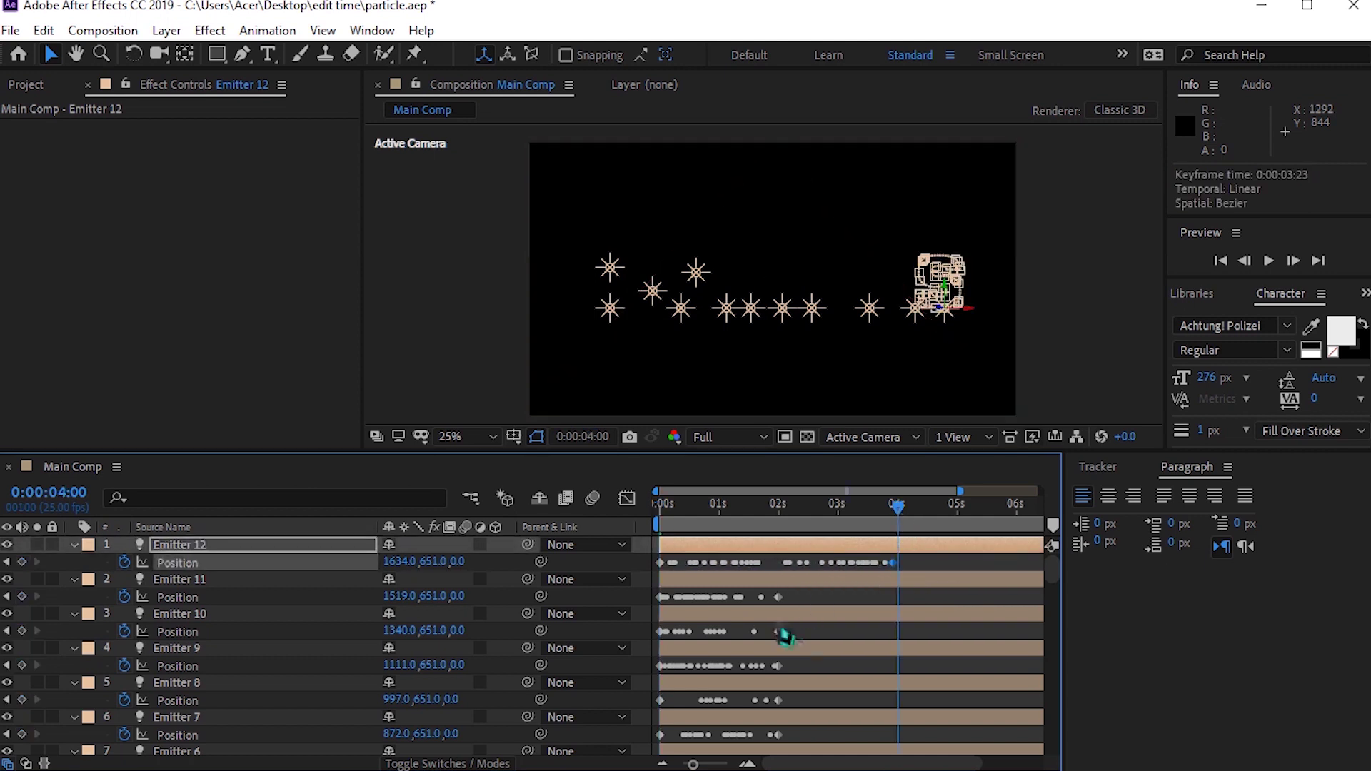
drag(778, 631, 894, 631)
drag(777, 666, 898, 672)
scroll(898, 671, down, 1)
drag(779, 666, 884, 667)
scroll(860, 628, down, 2)
drag(778, 635, 884, 652)
drag(782, 669, 901, 684)
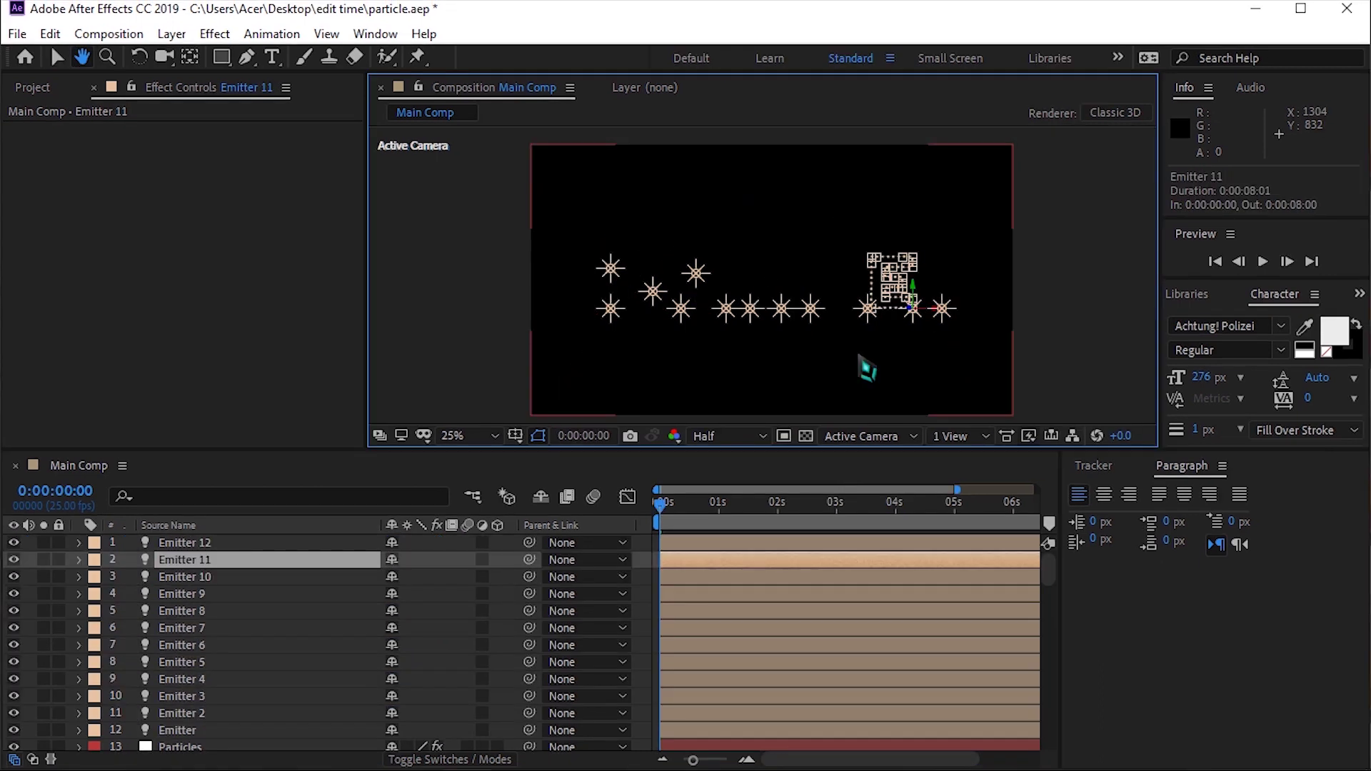
- Reselect all twelve emitter layers and show their Position keyframes again
key(v)
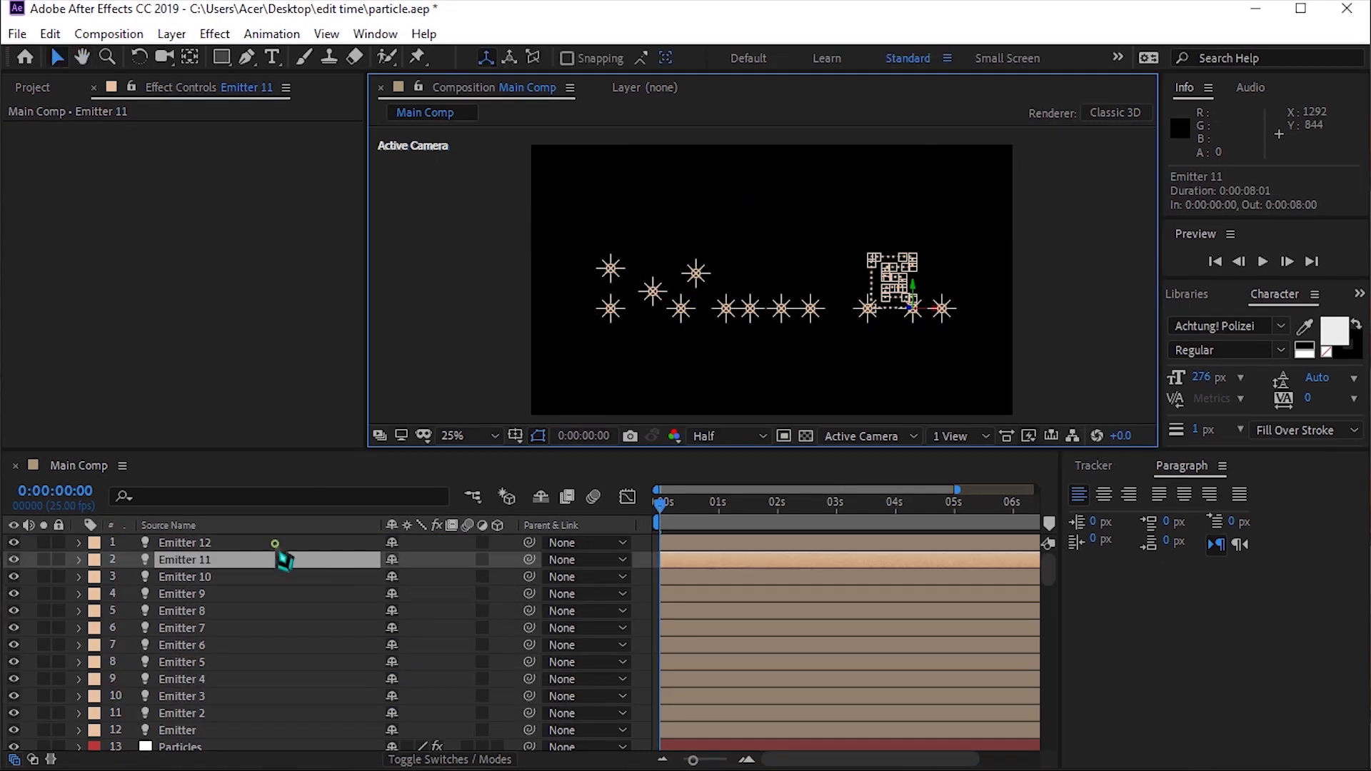
click(275, 545)
scroll(246, 692, down, 3)
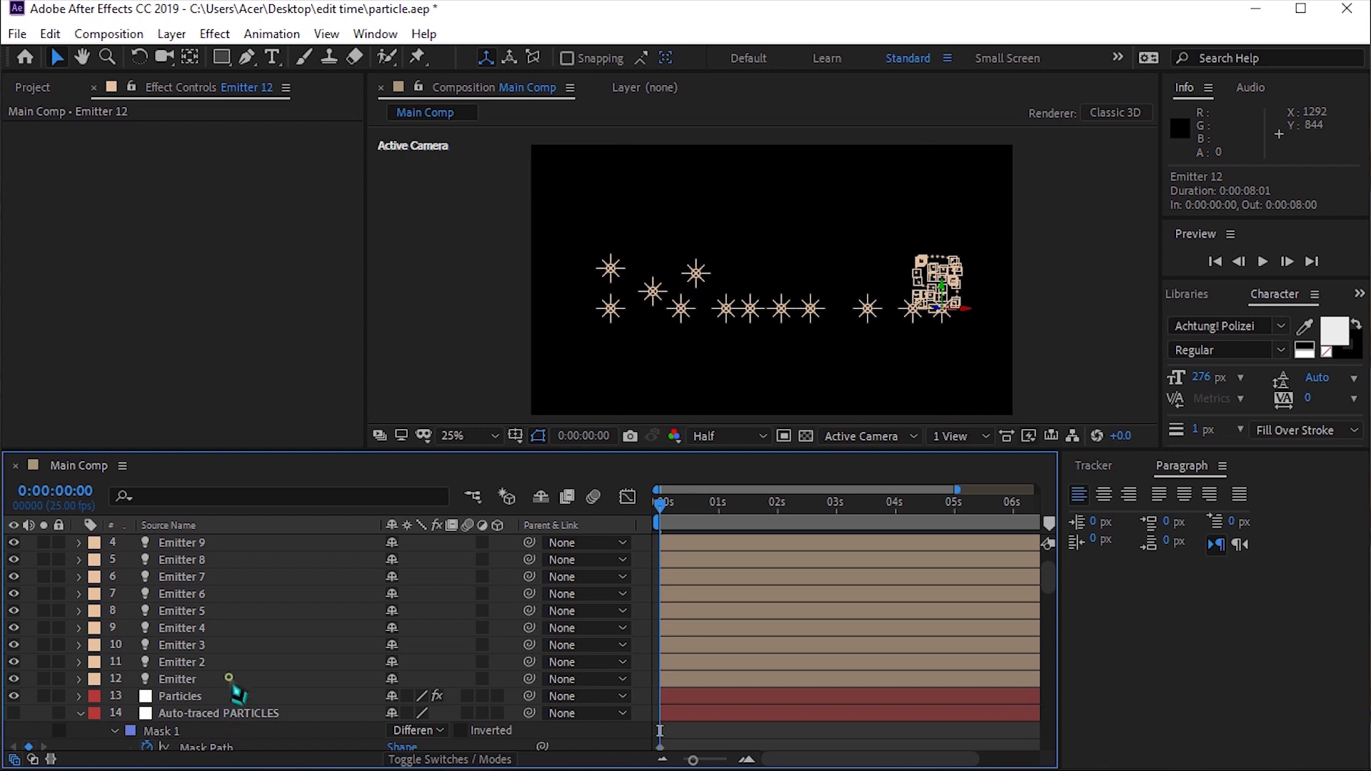
shift+click(230, 679)
scroll(247, 682, up, 3)
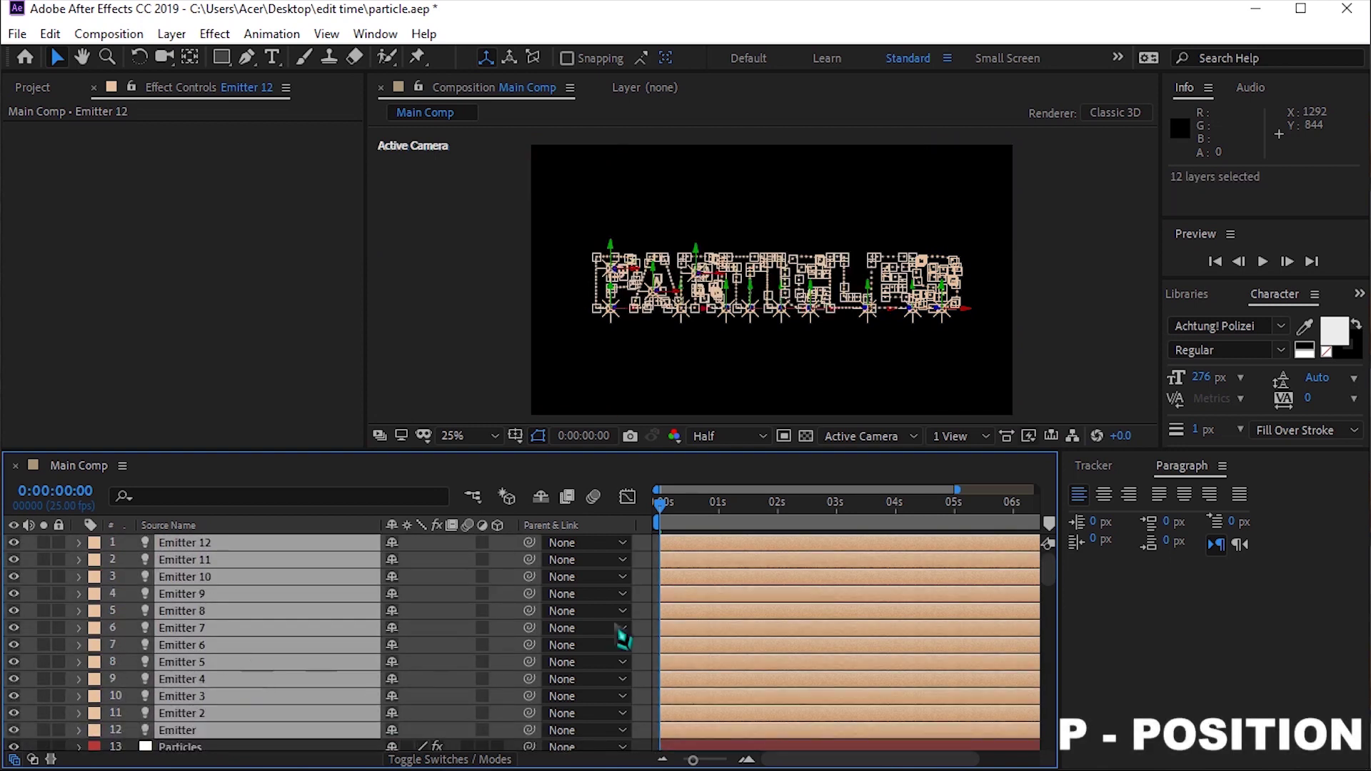
key(p)
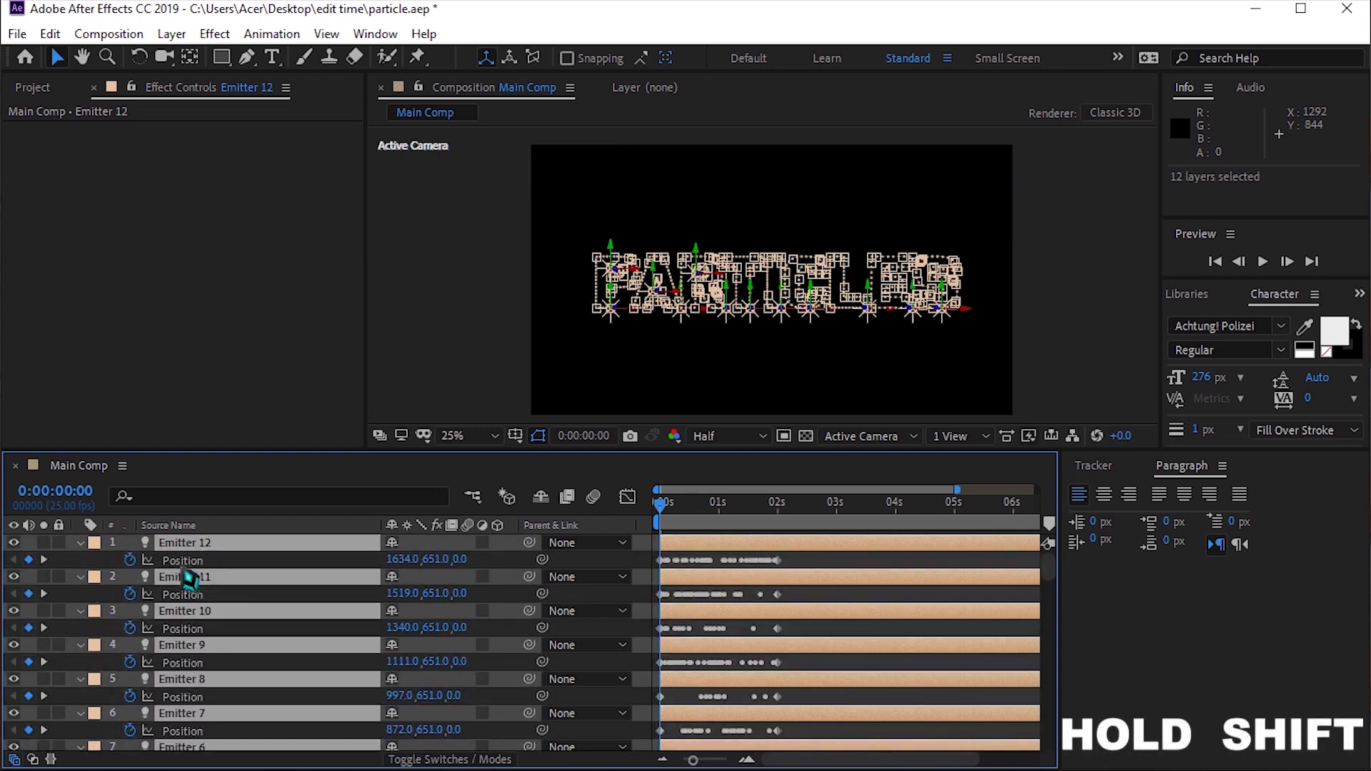
- Select the Position keyframes of all twelve emitters together
shift+click(184, 562)
shift+click(192, 595)
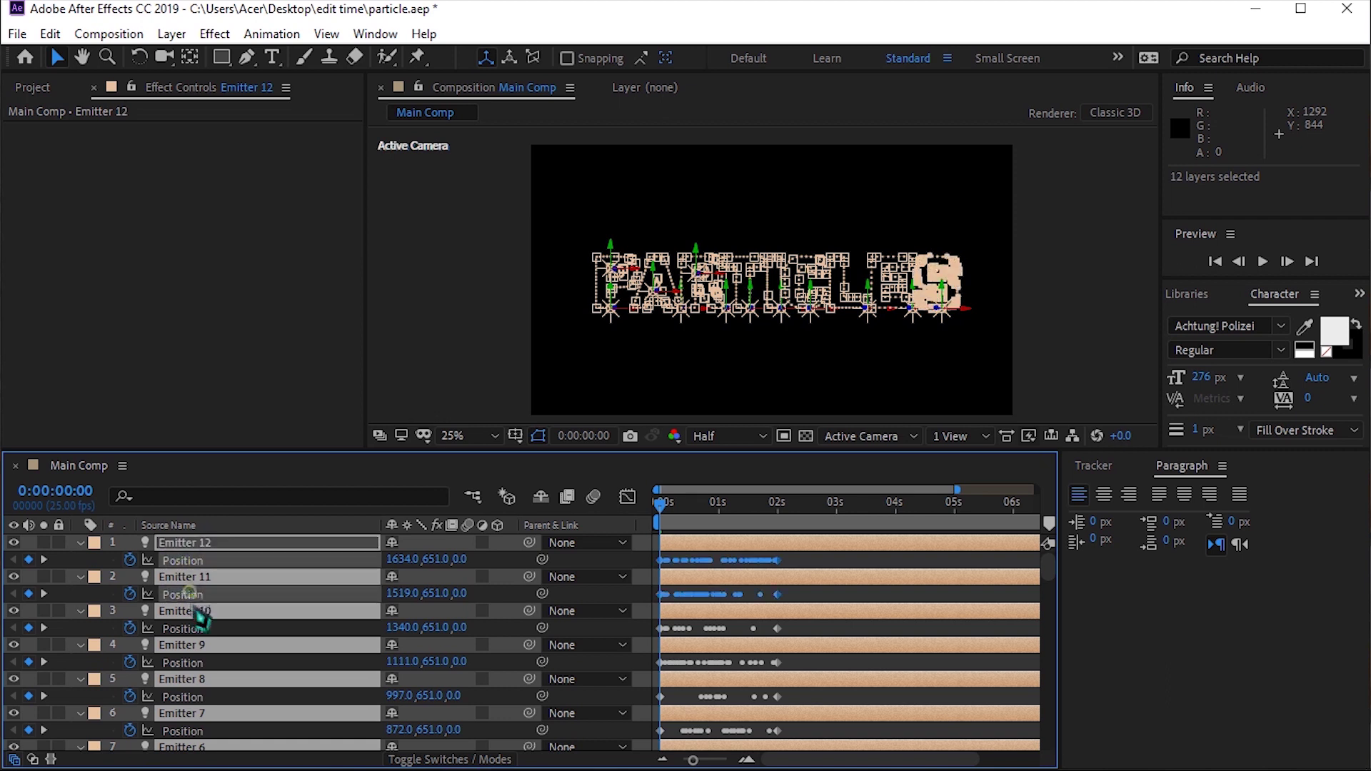
shift+click(190, 628)
scroll(204, 671, right, 1)
shift+click(204, 665)
scroll(214, 698, left, 1)
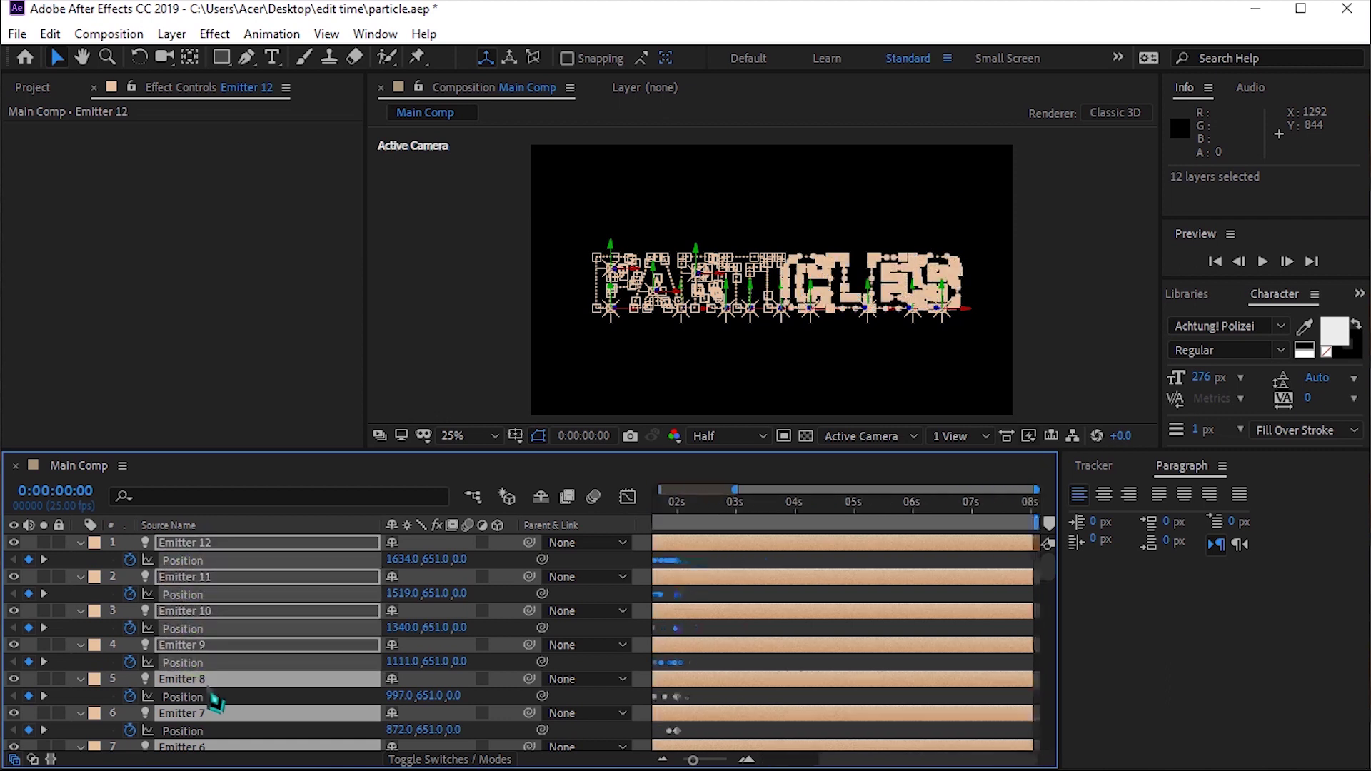
scroll(428, 664, left, 1)
shift+click(208, 697)
shift+click(208, 730)
scroll(603, 670, down, 5)
shift+click(202, 720)
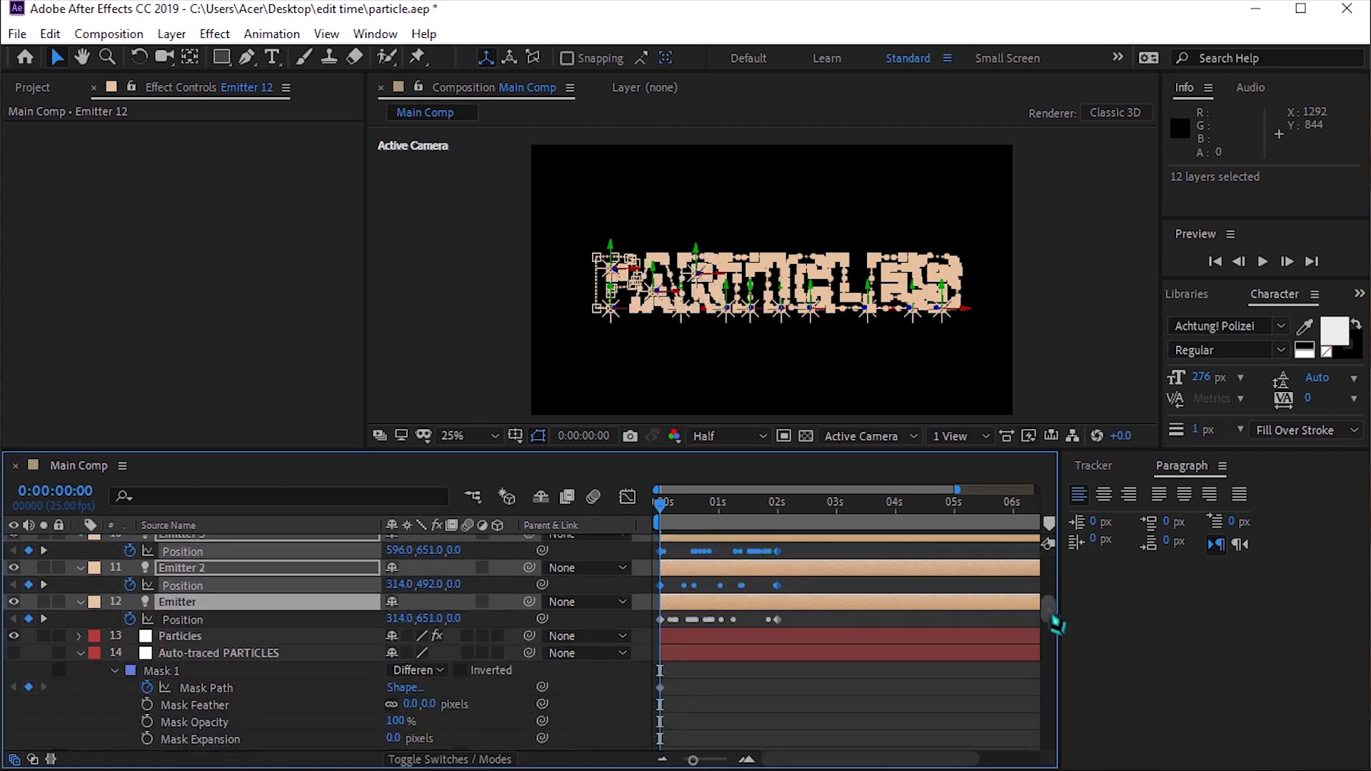
- Apply Keyframe Assistant > Easy Ease to all emitter Position keyframes and collapse the Position properties
right_click(224, 563)
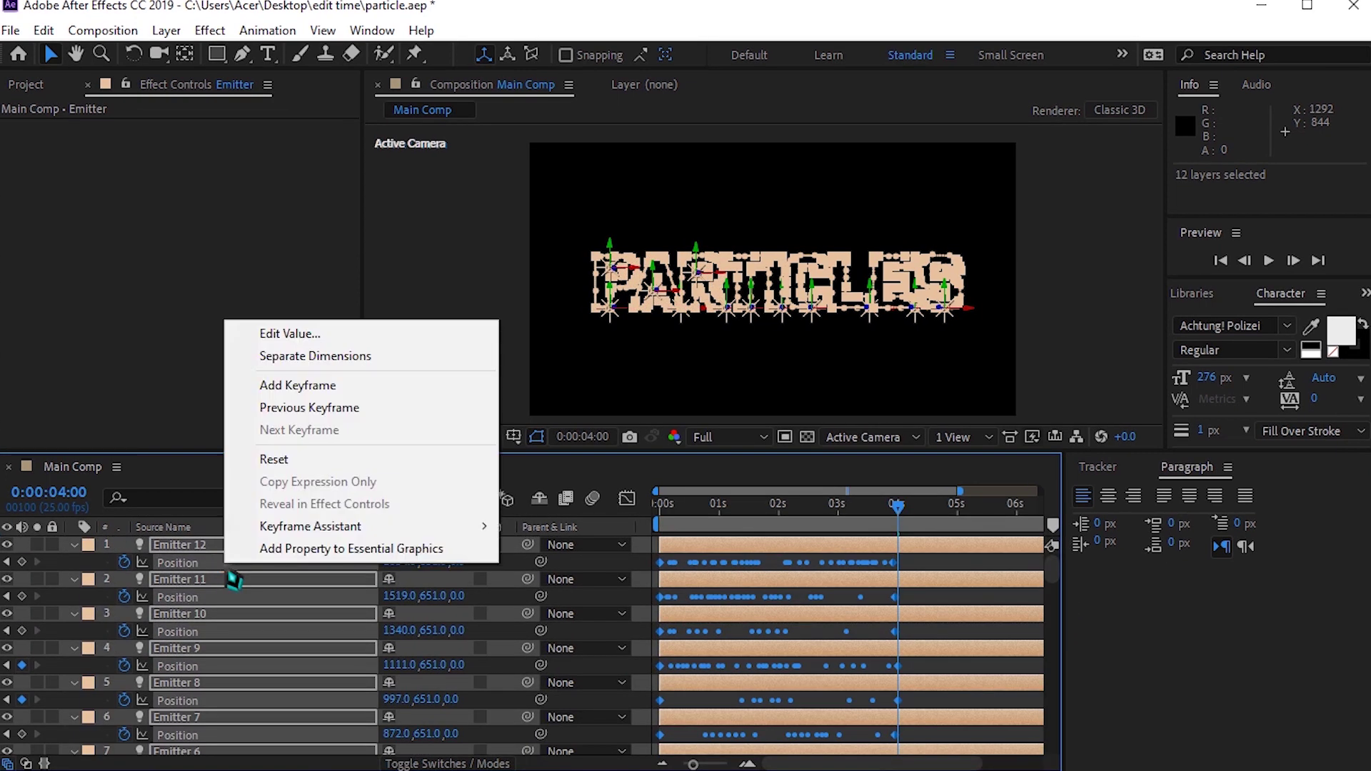
mouse_move(366, 529)
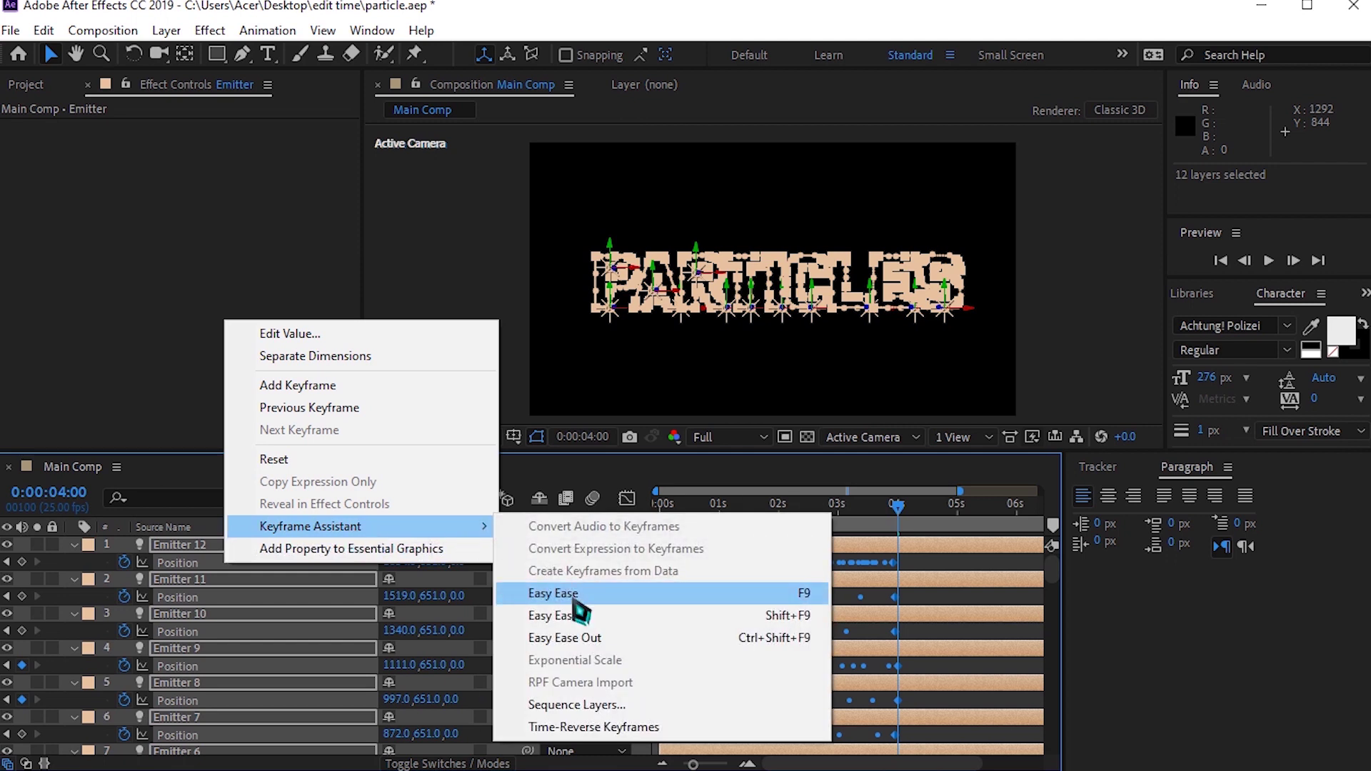
click(575, 594)
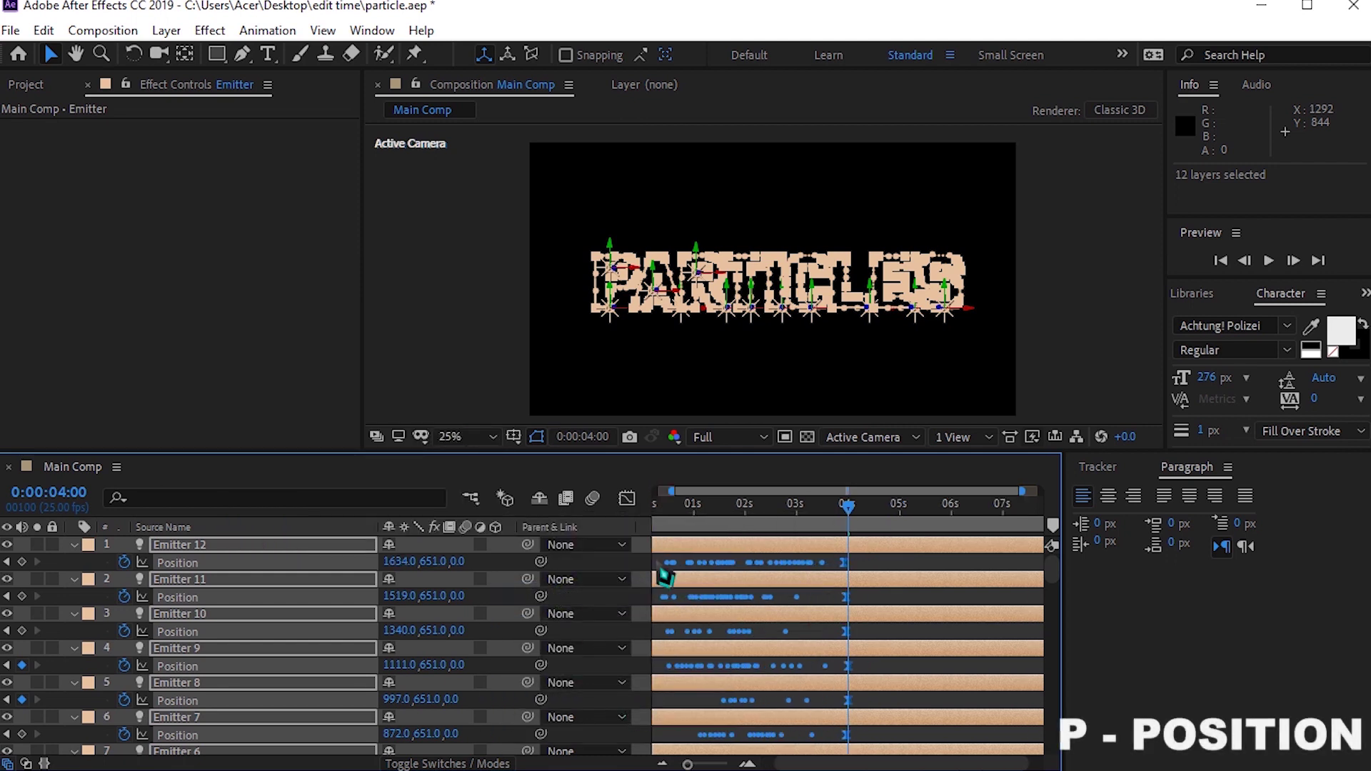
key(p)
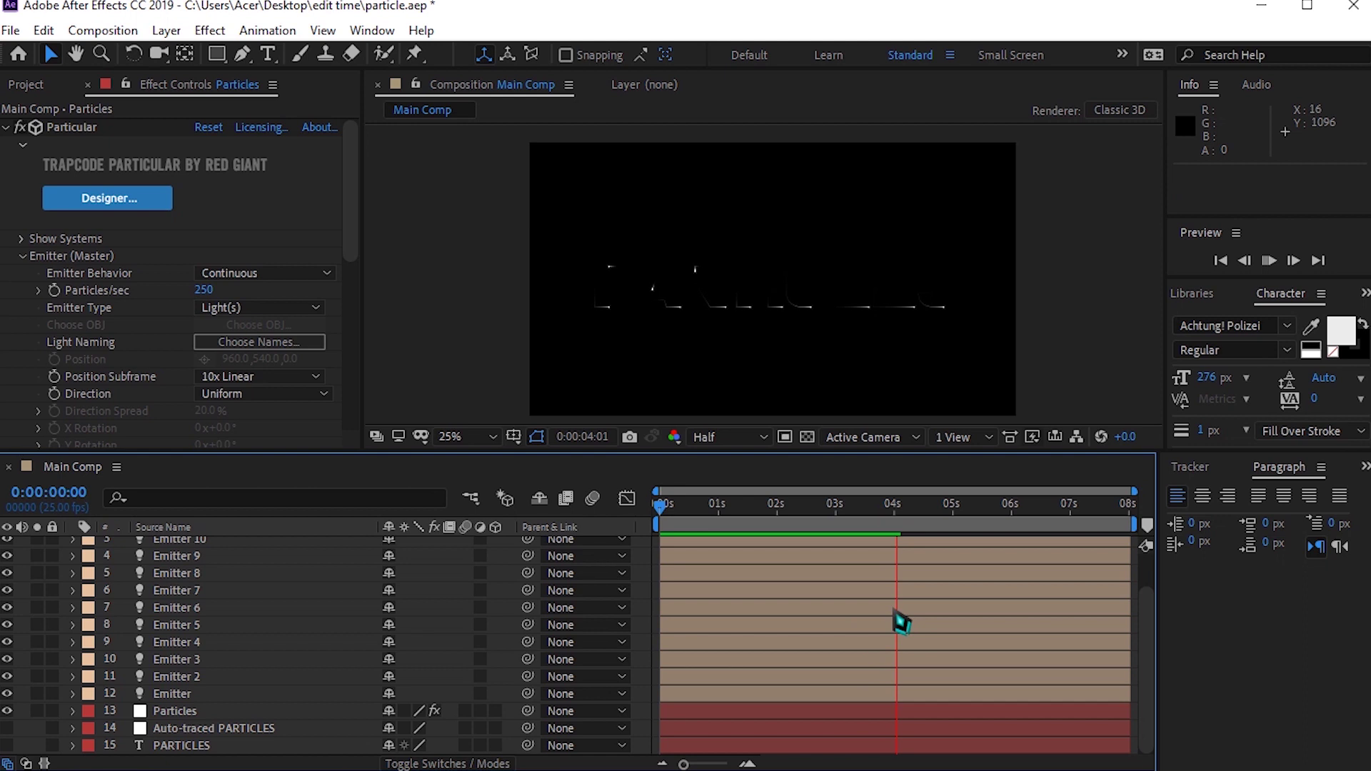
- Stop the preview, rewind to the start, and create a new solid layer named Lux
key(space)
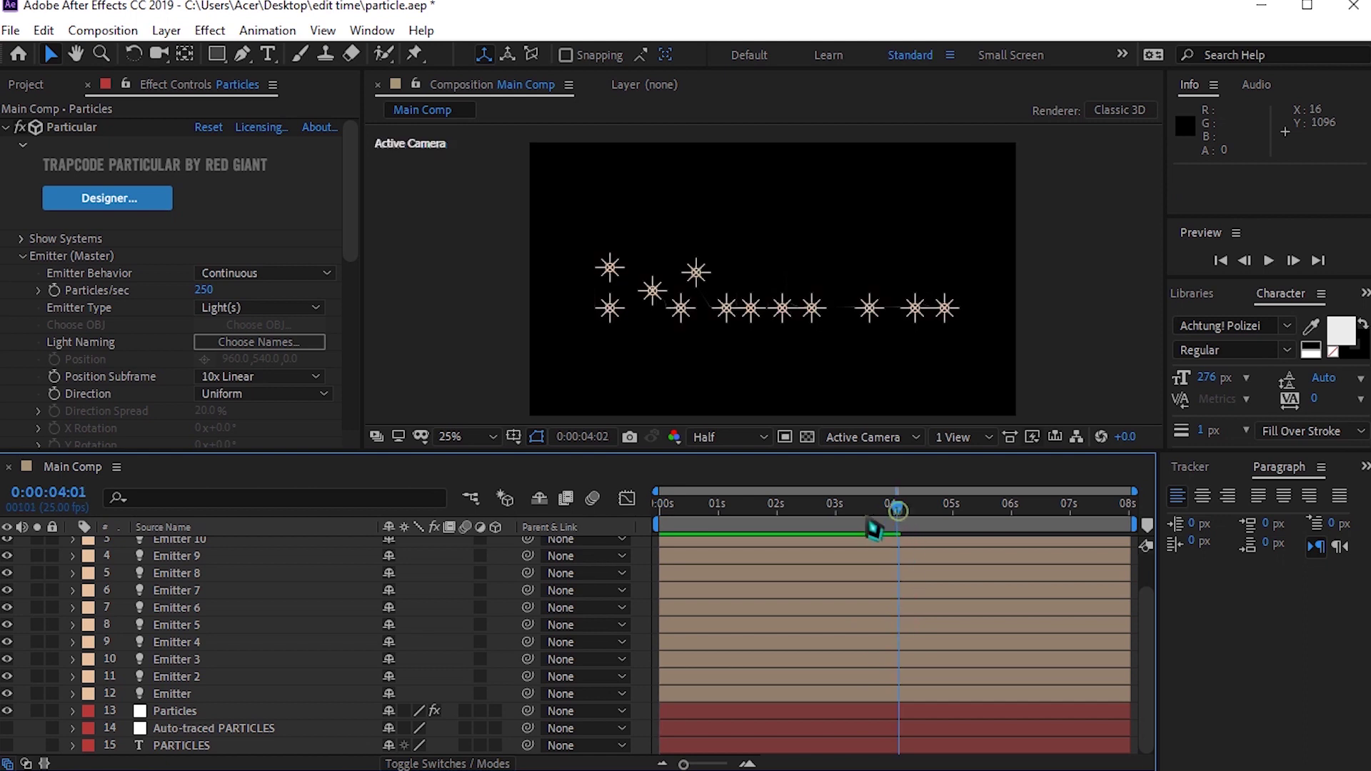
drag(874, 529, 638, 599)
click(166, 30)
mouse_move(345, 54)
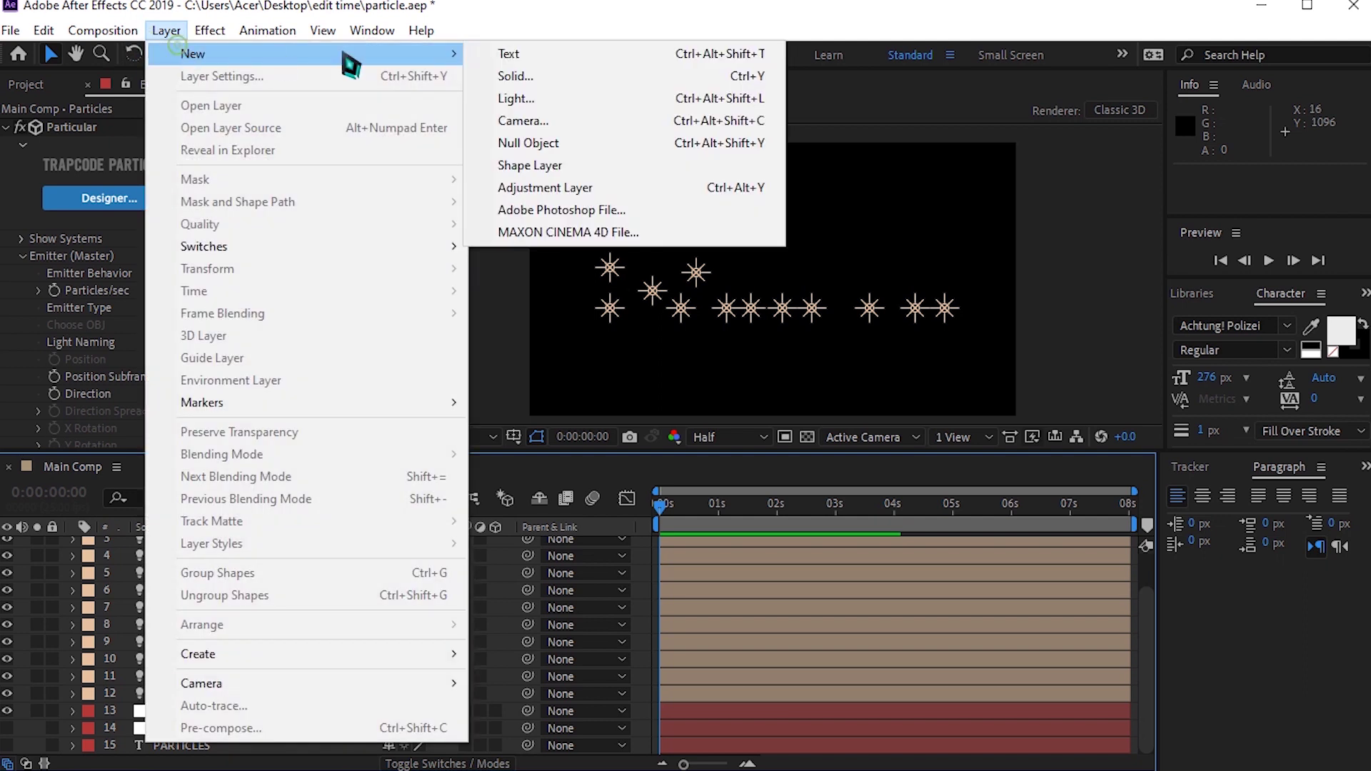
click(525, 77)
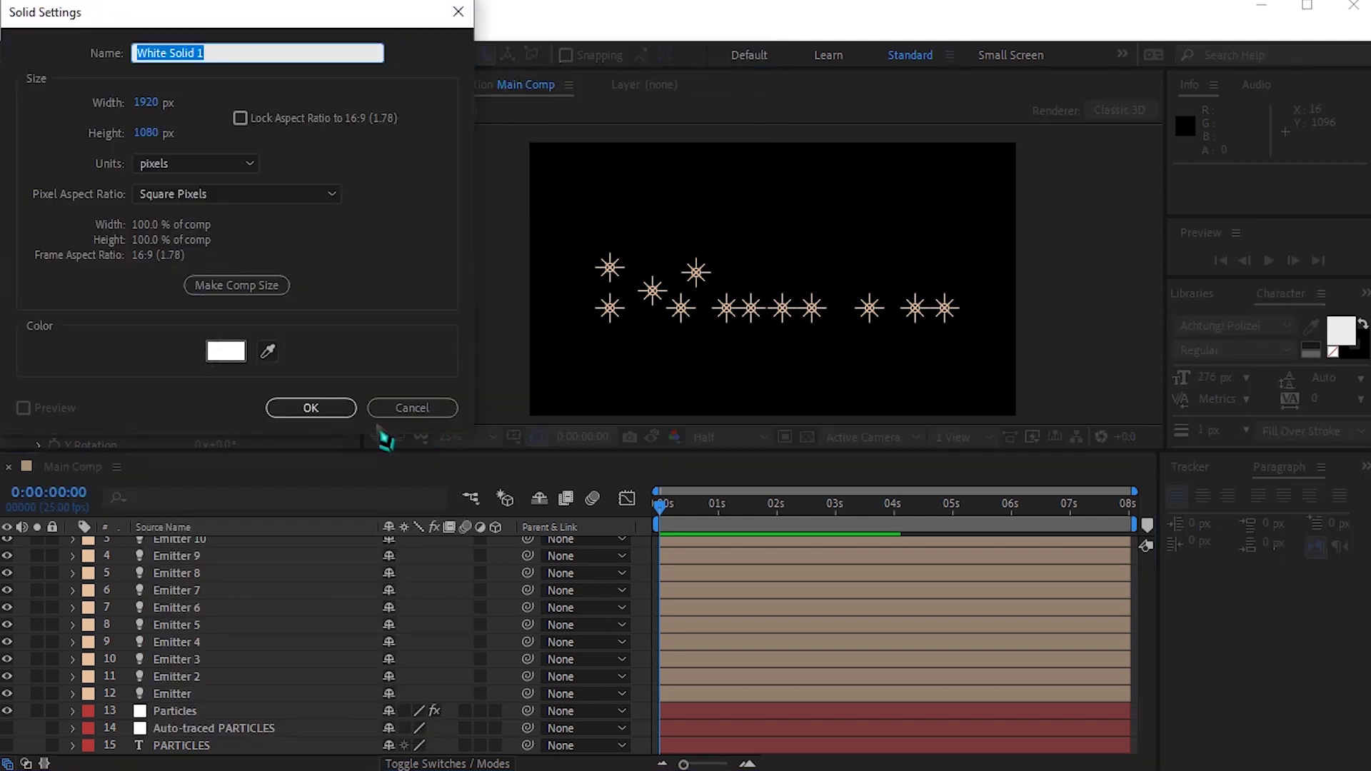
text(Lux)
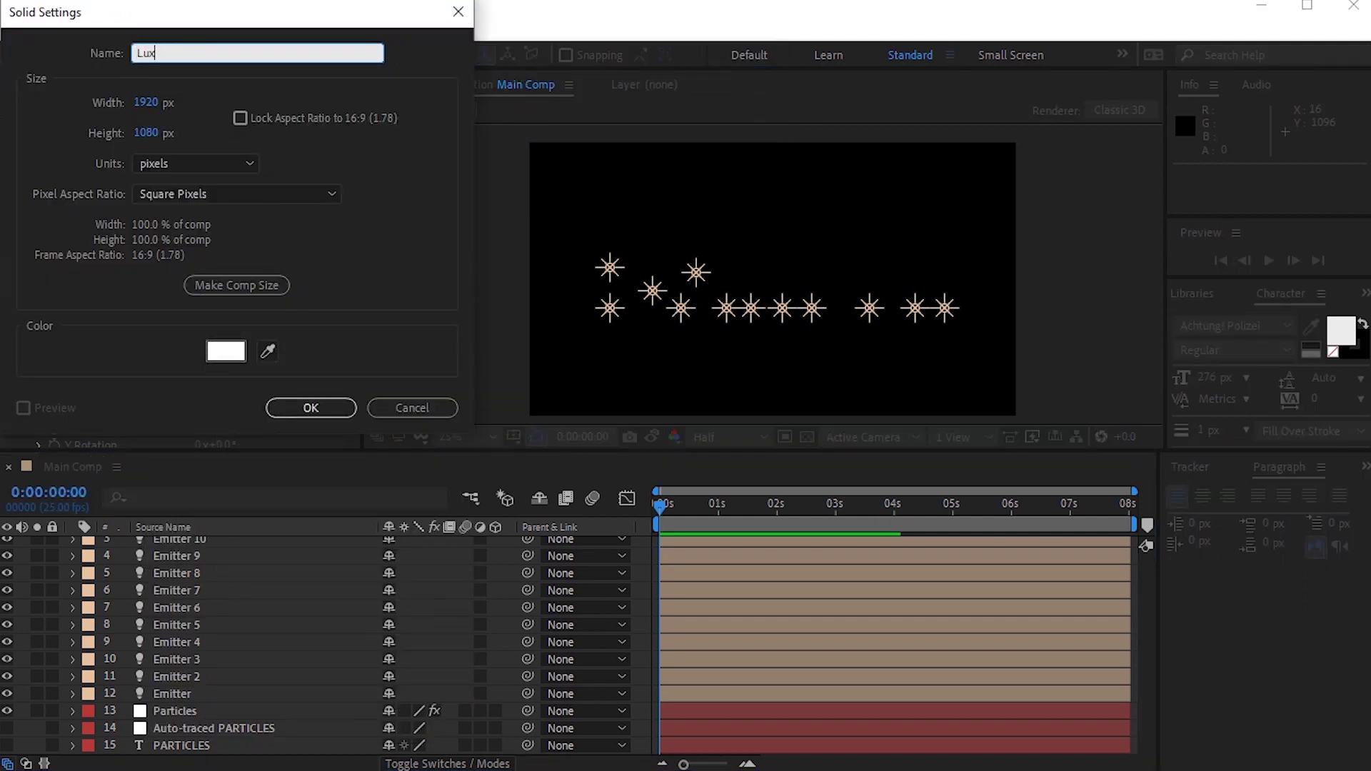
click(287, 404)
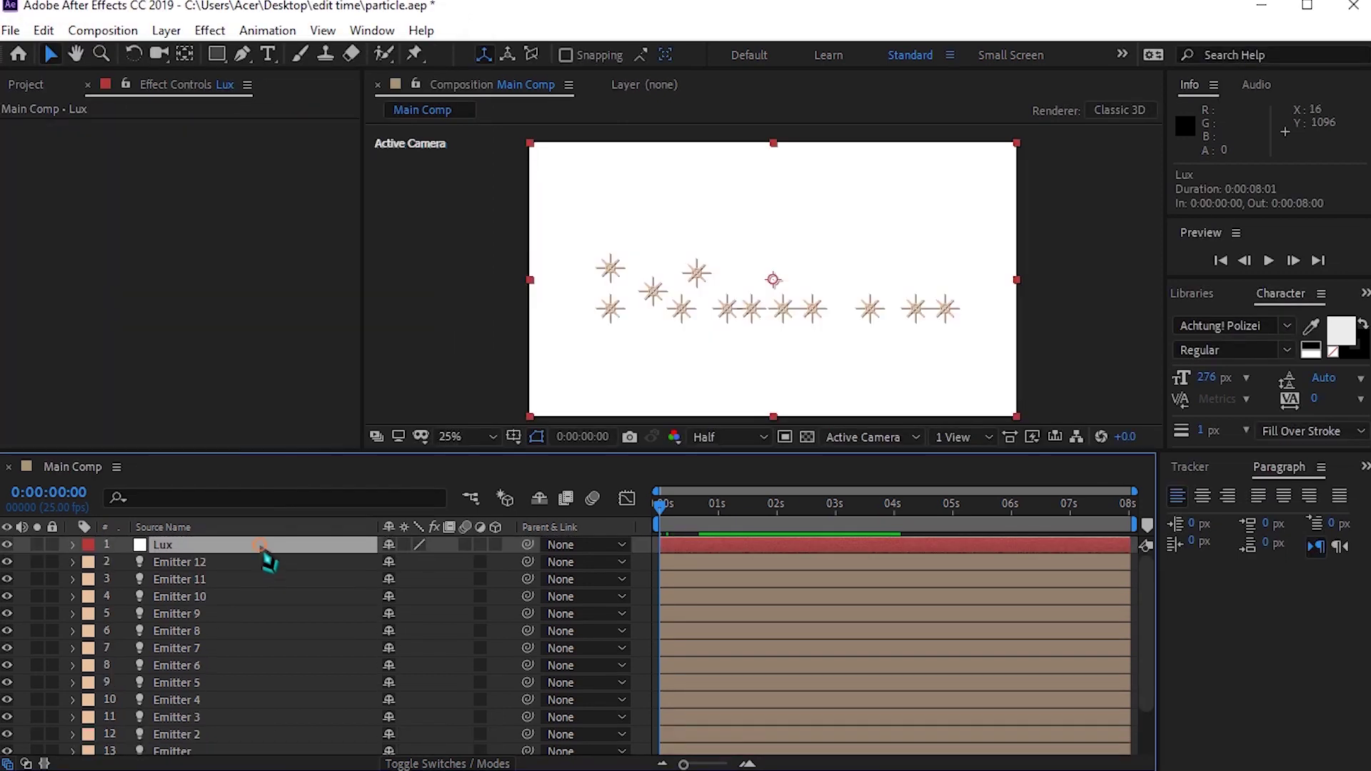
- Apply Effect > RG Trapcode > Lux to the Lux layer
right_click(263, 547)
mouse_move(323, 519)
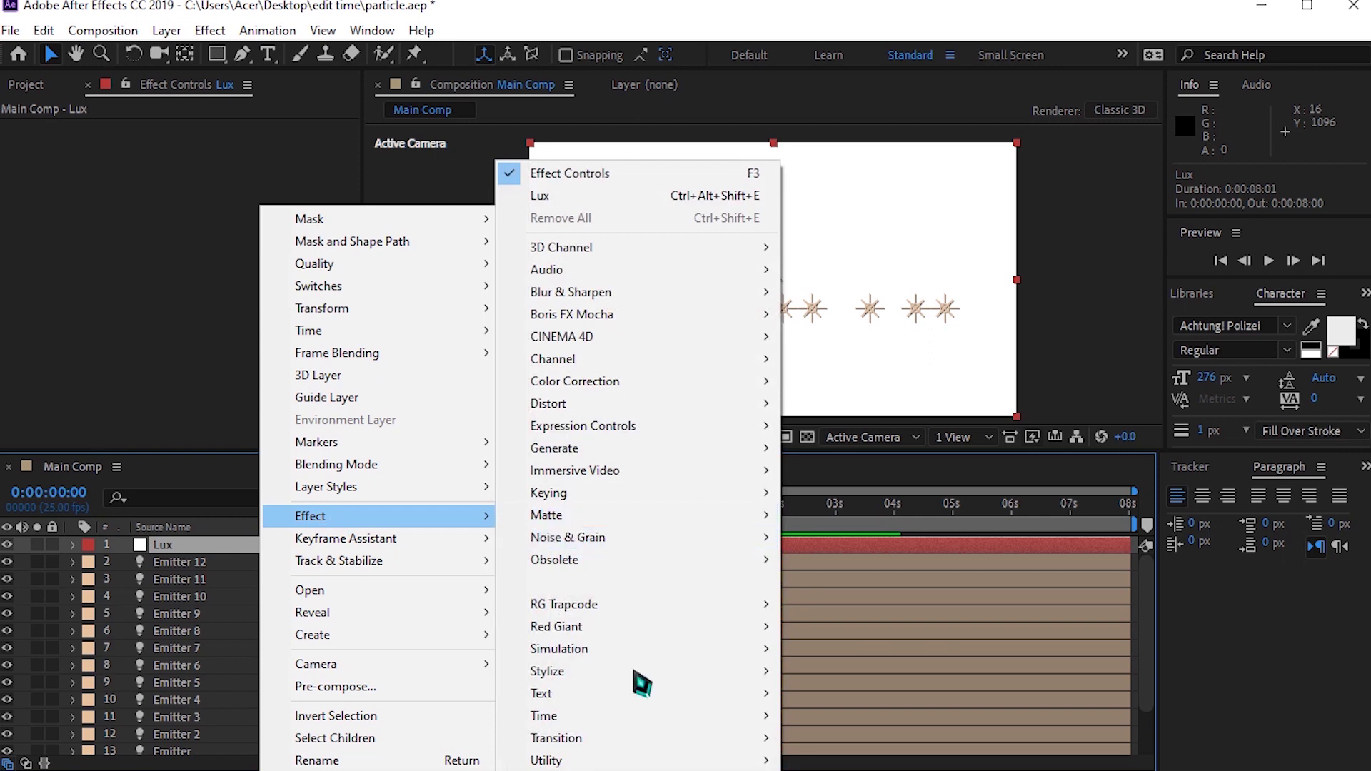
mouse_move(611, 698)
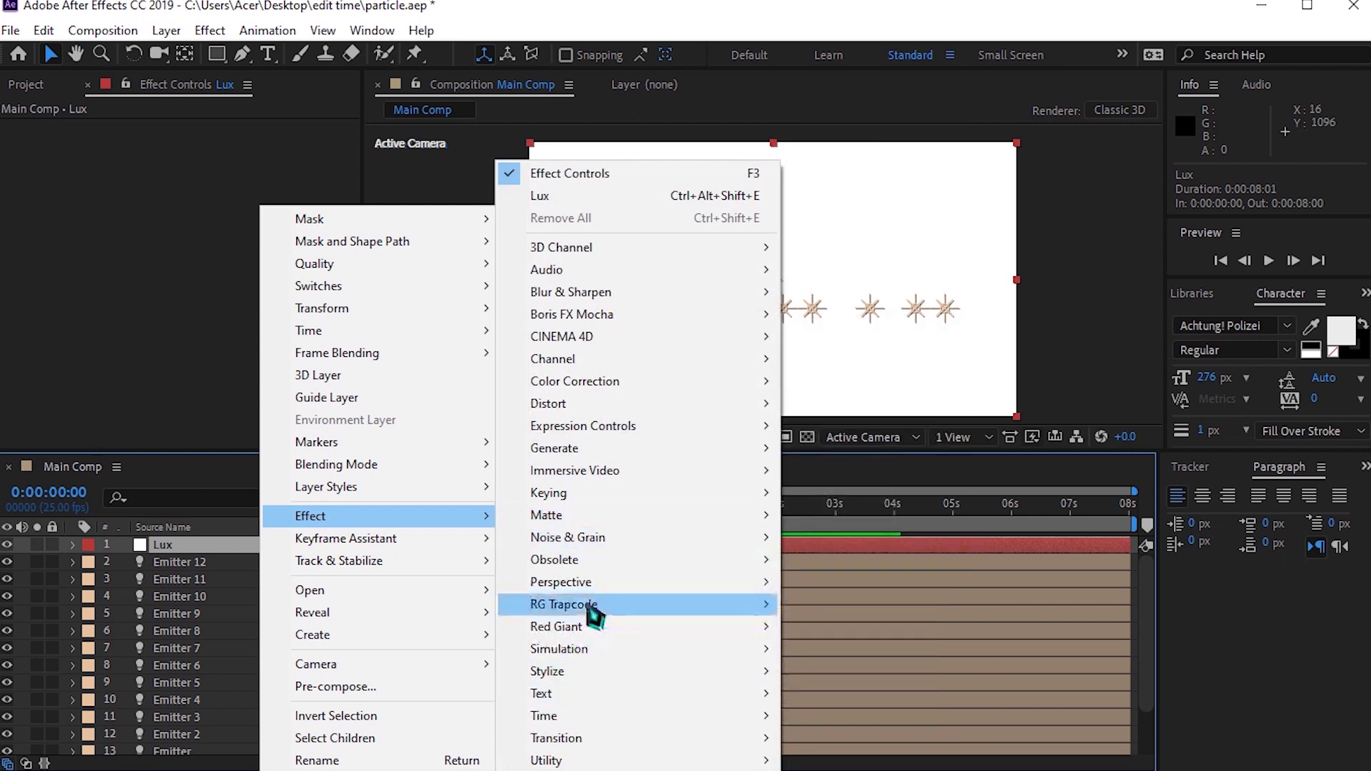
mouse_move(597, 615)
click(850, 471)
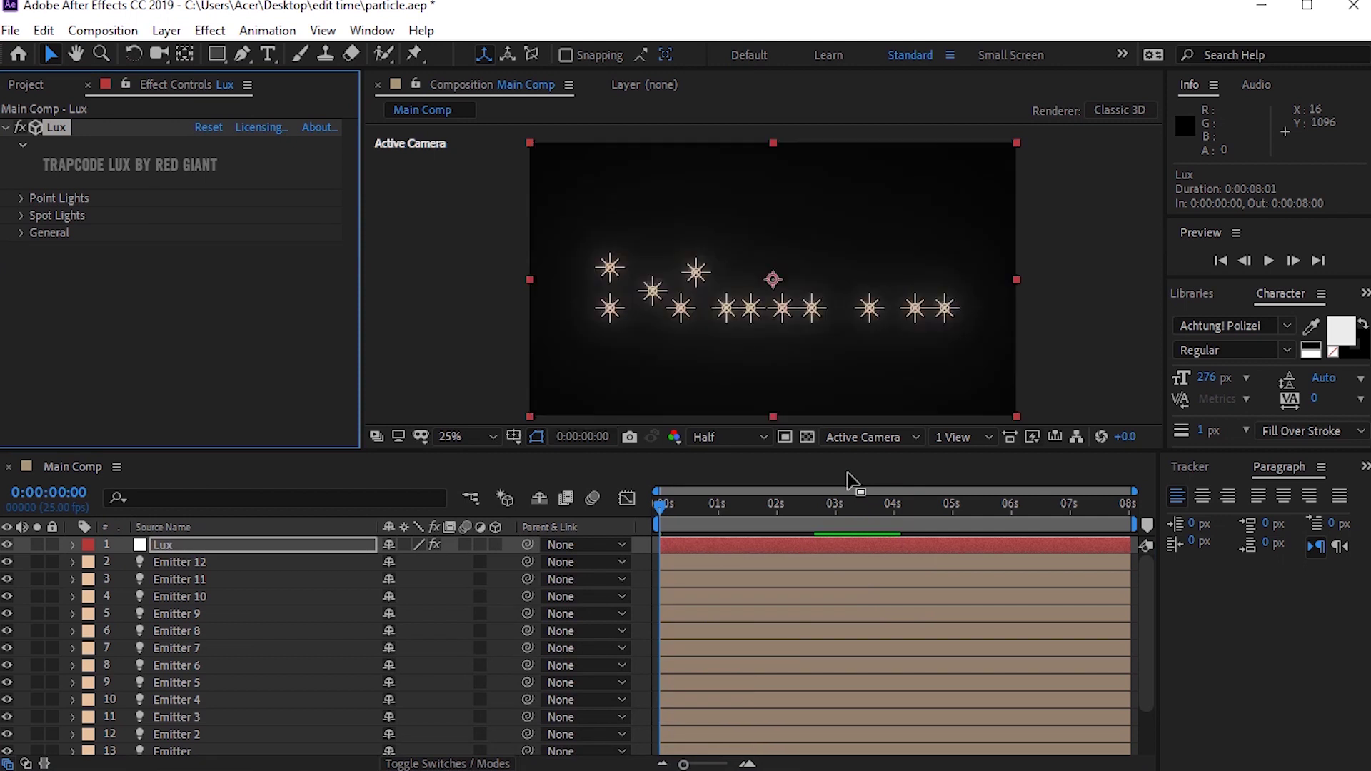
- Preview the glowing particle animation, then set the current time back to 0:00:03:00
key(space)
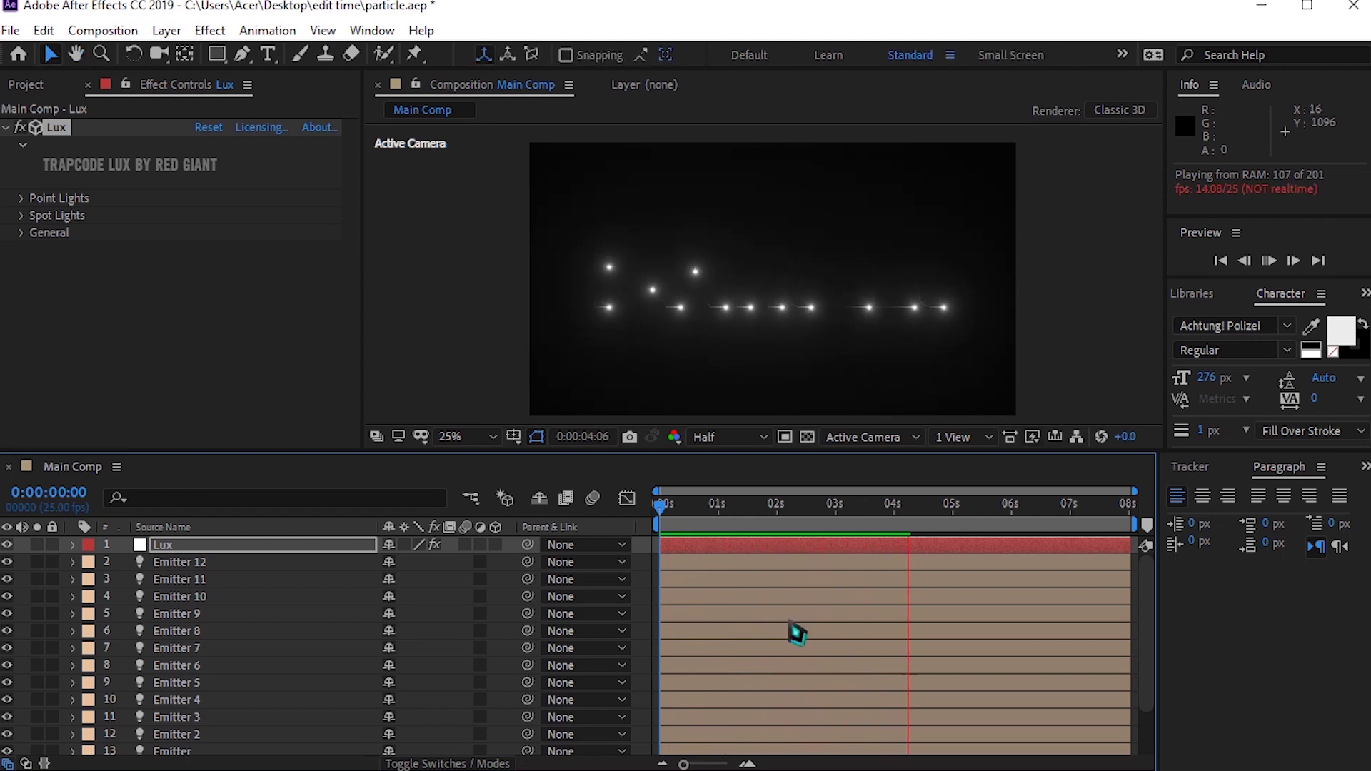
scroll(798, 633, down, 3)
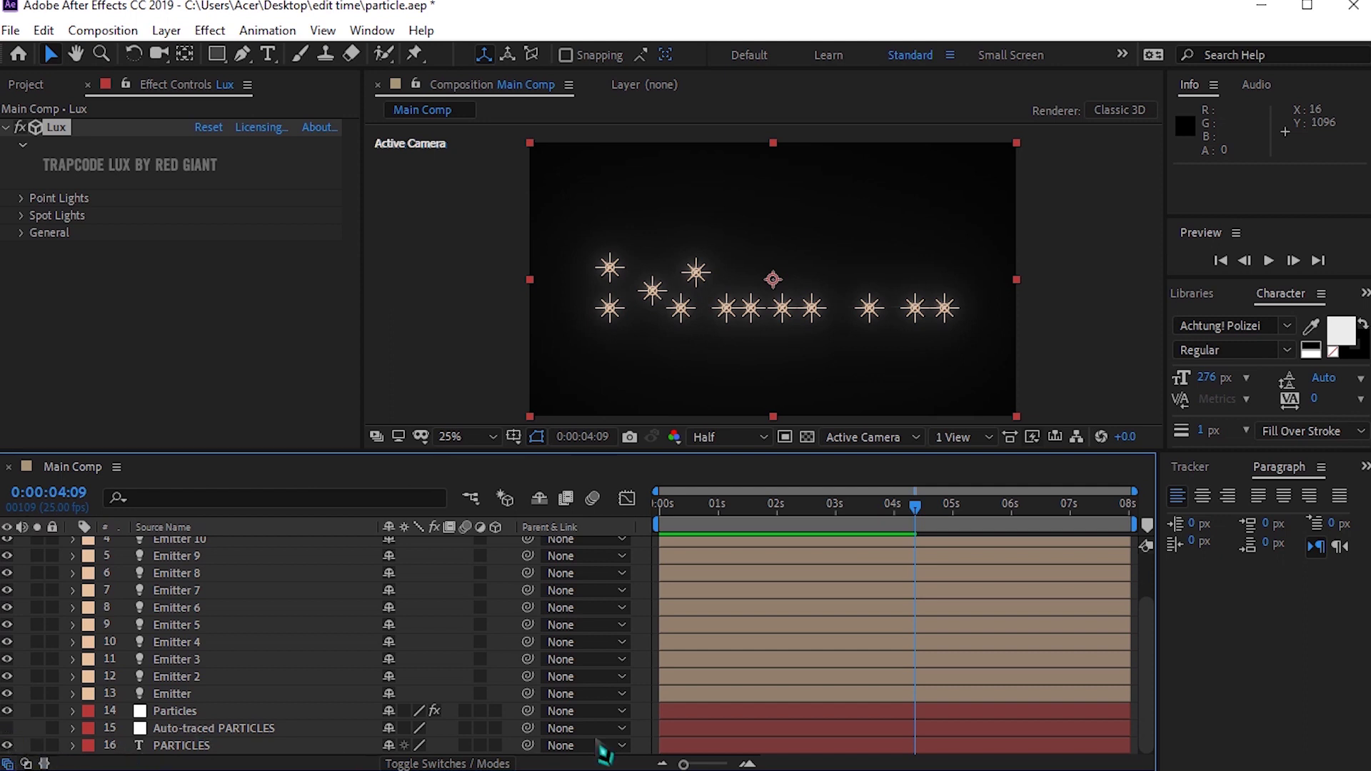
drag(924, 522, 904, 534)
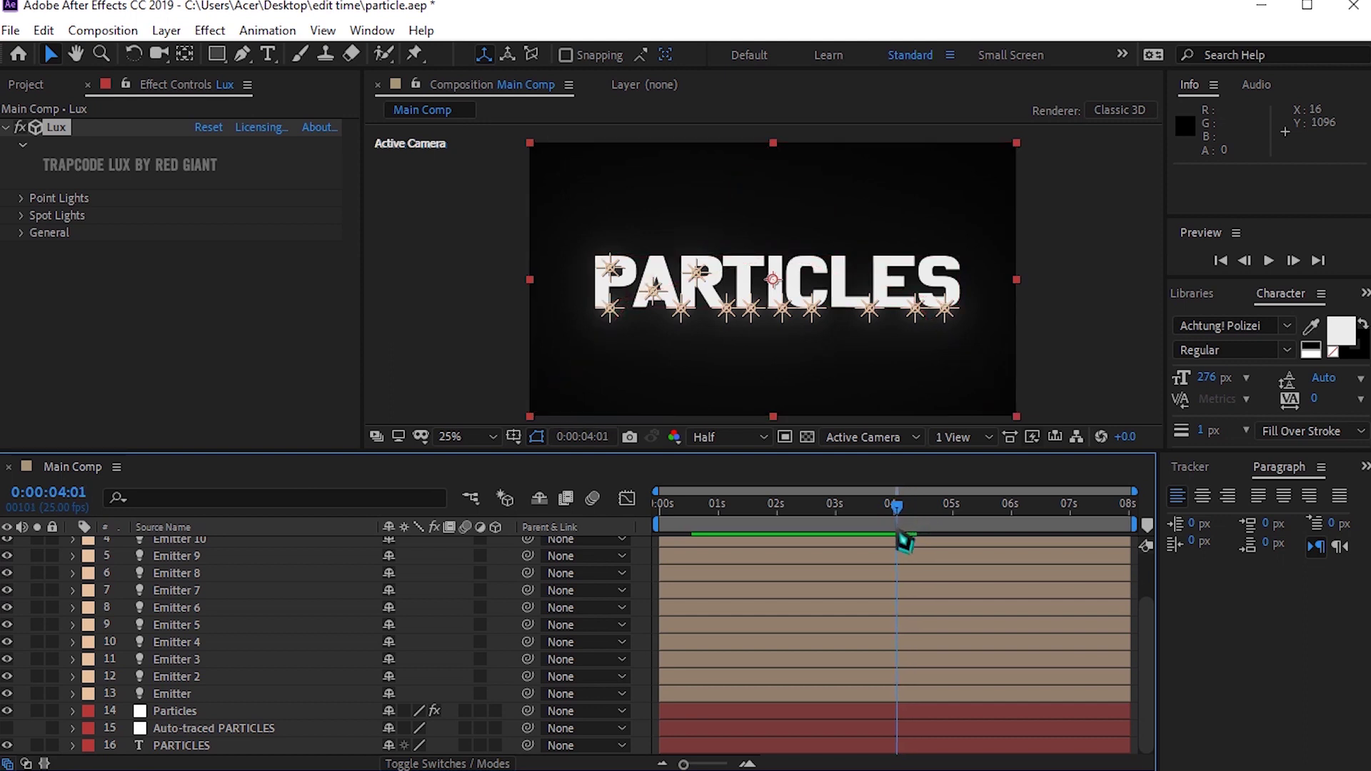
drag(900, 545, 841, 558)
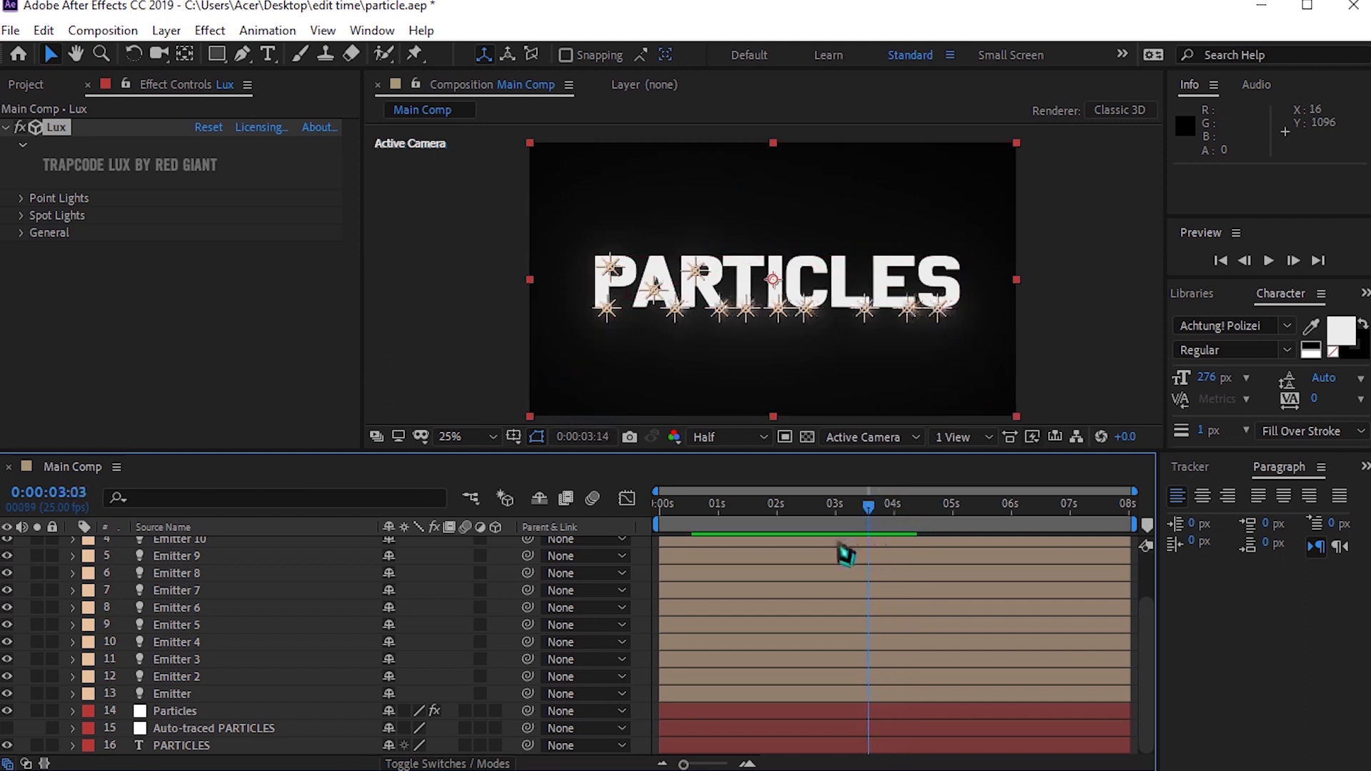
drag(836, 520, 841, 523)
- Keyframe the PARTICLES layer's Opacity at 0% at 3 seconds and 100% at 5 seconds
click(266, 746)
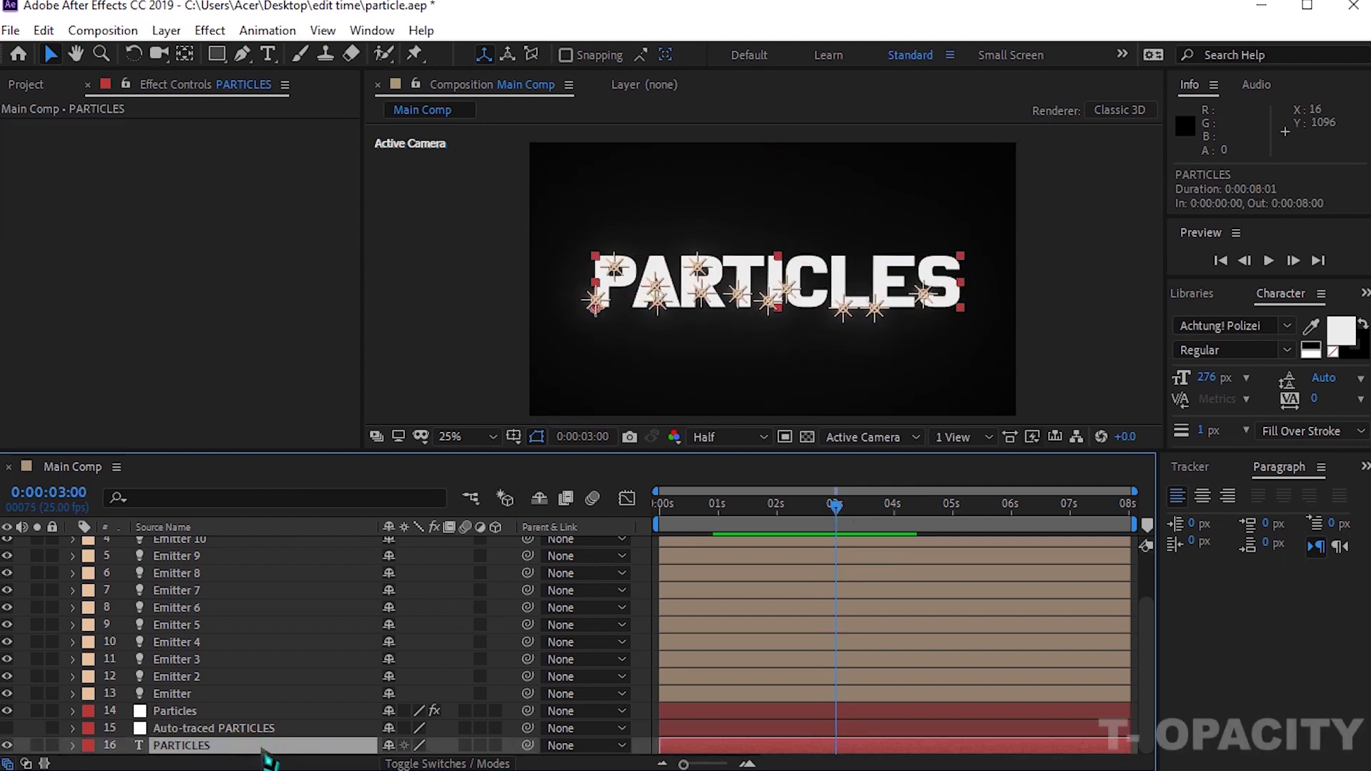
key(t)
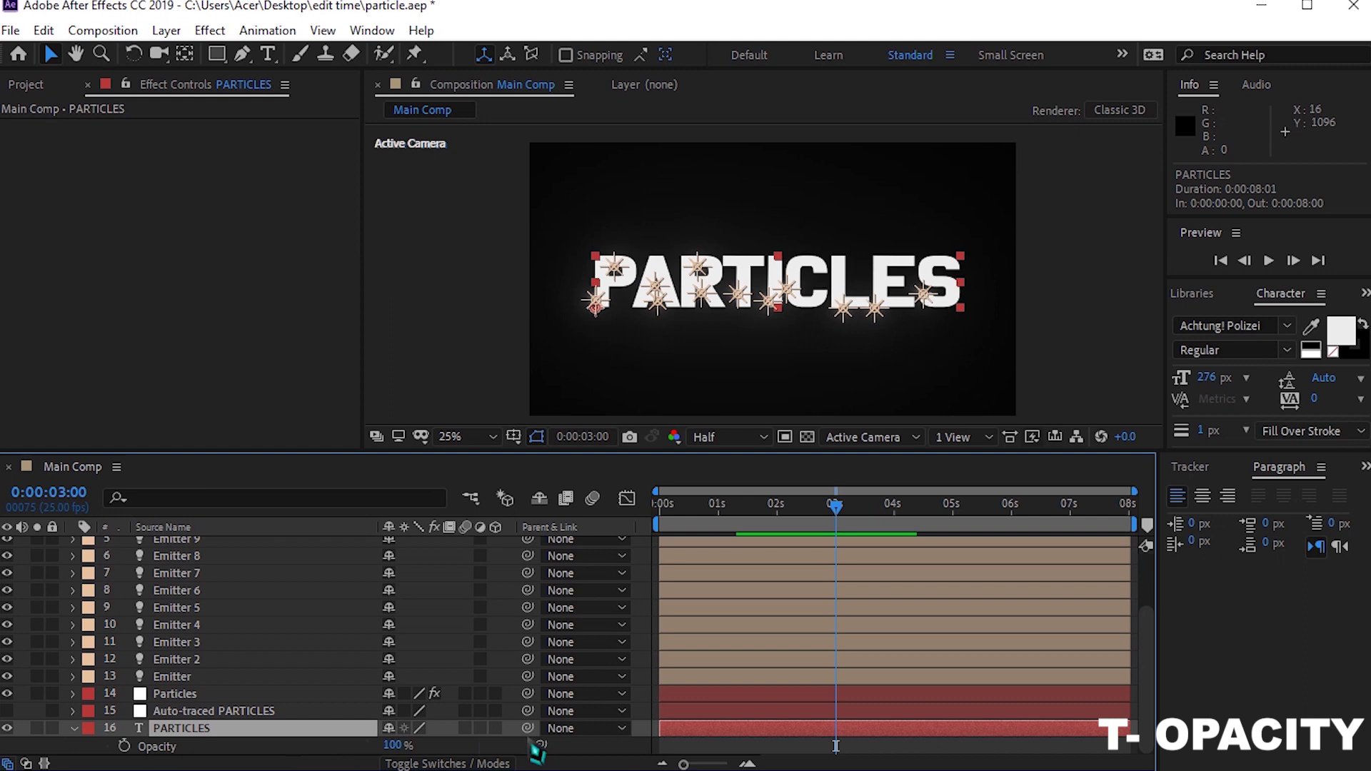
click(124, 747)
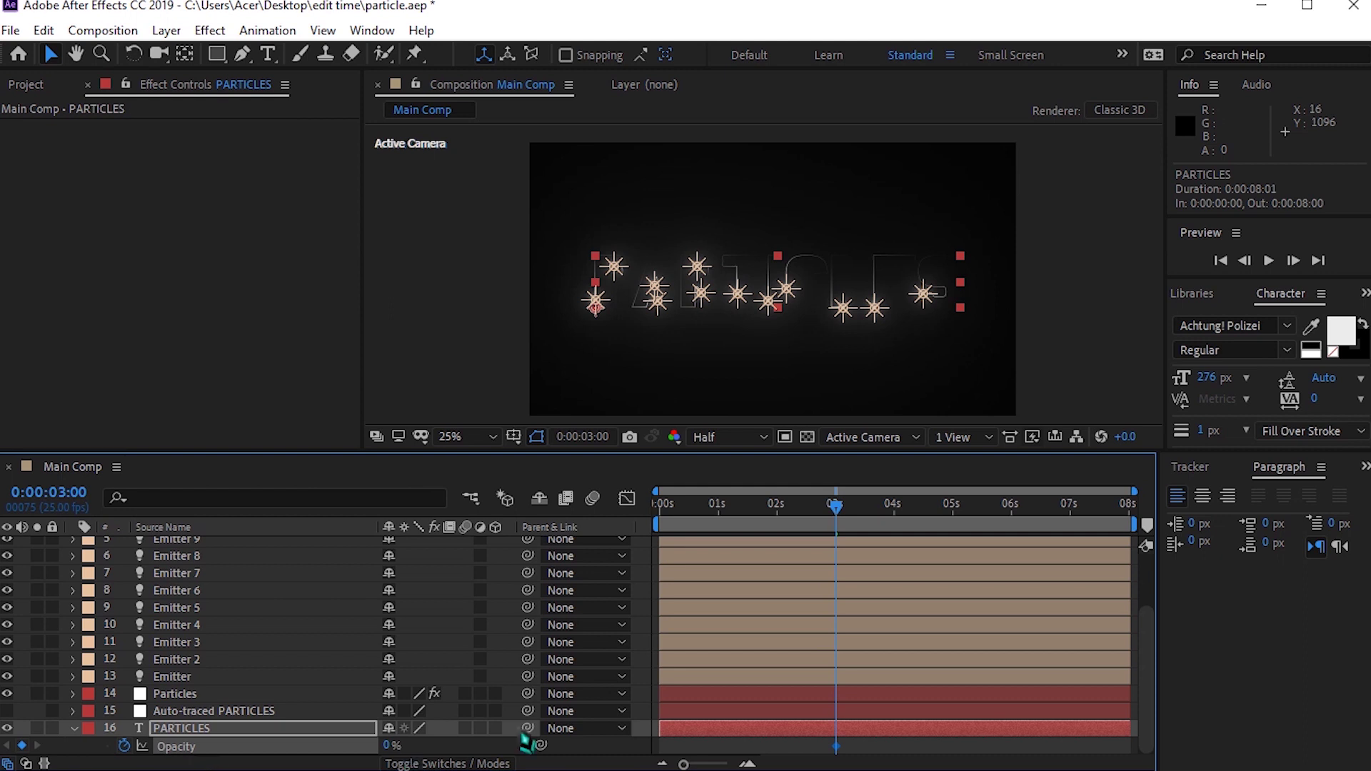
drag(850, 521, 959, 550)
drag(483, 746, 703, 763)
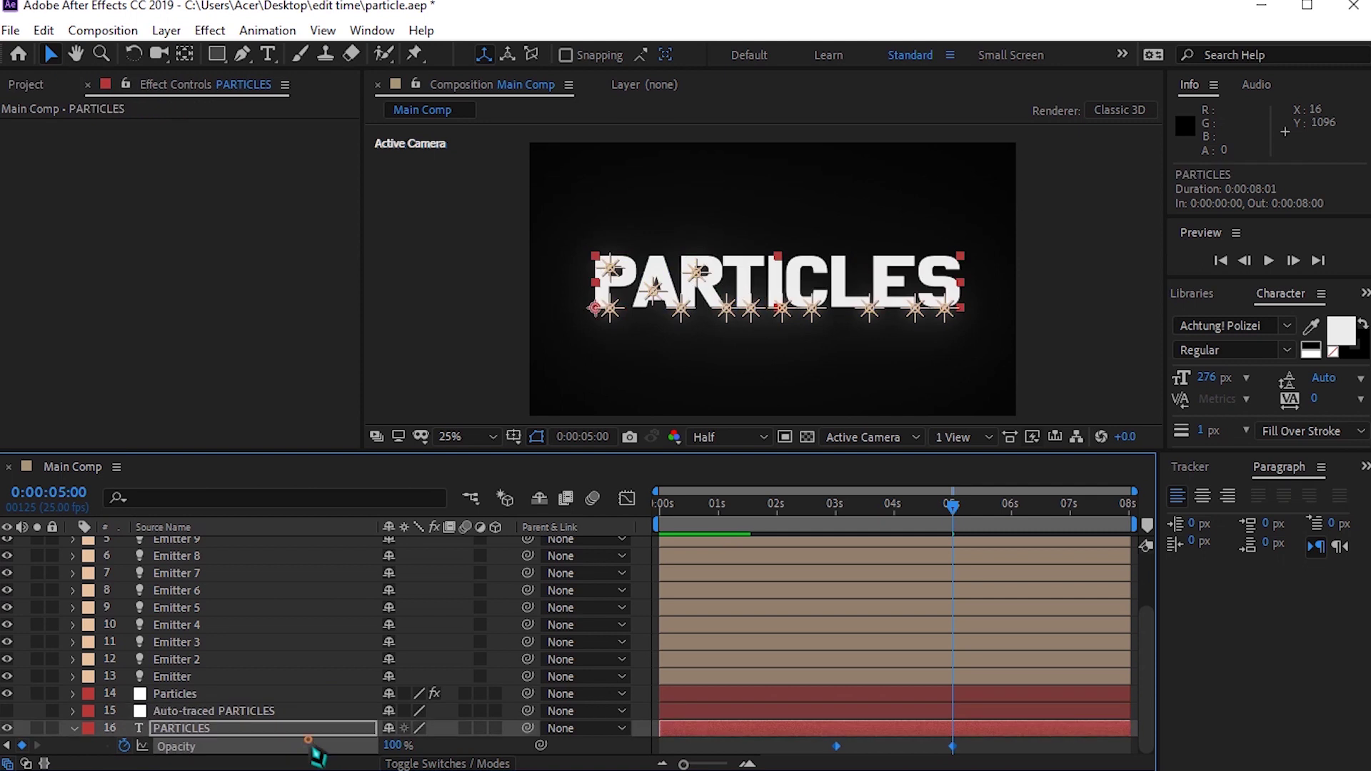
- Apply Easy Ease In to the PARTICLES 100% opacity keyframe
right_click(308, 746)
mouse_move(377, 707)
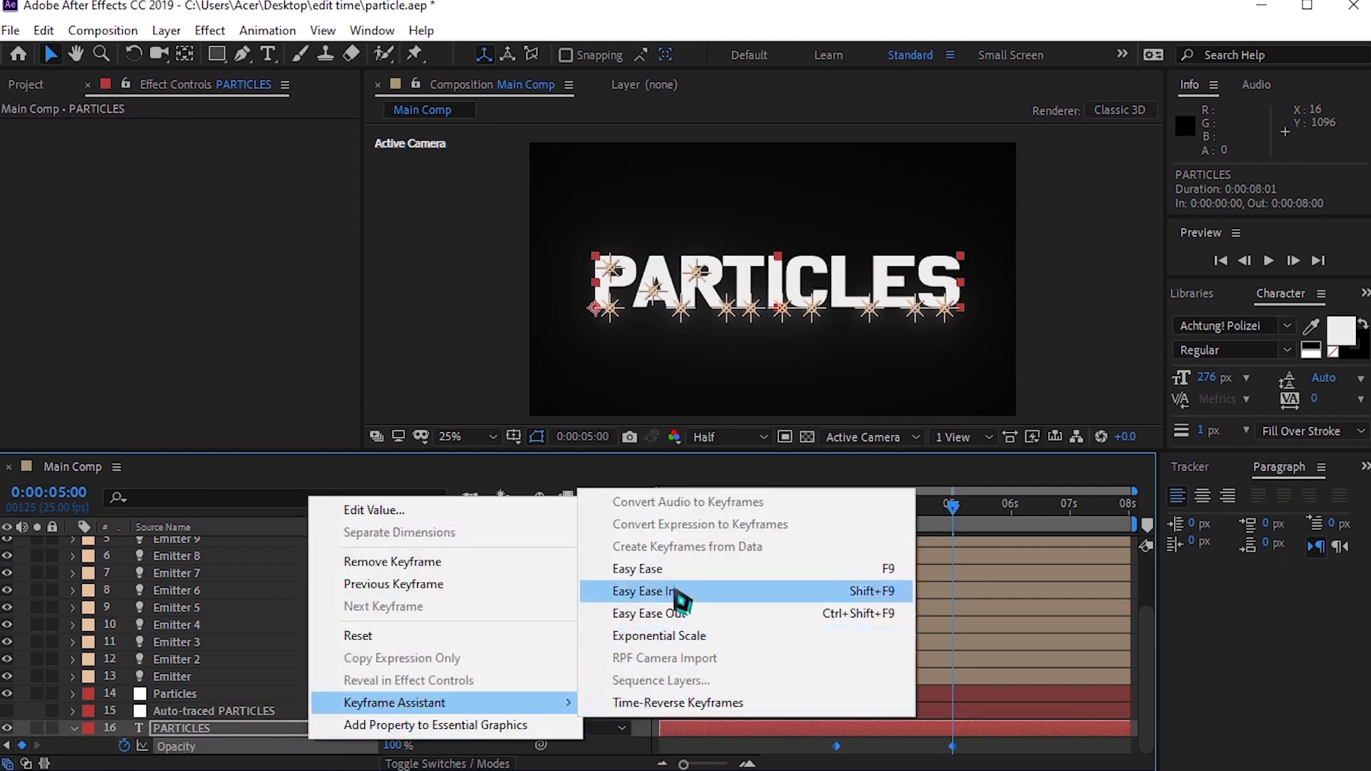
click(678, 591)
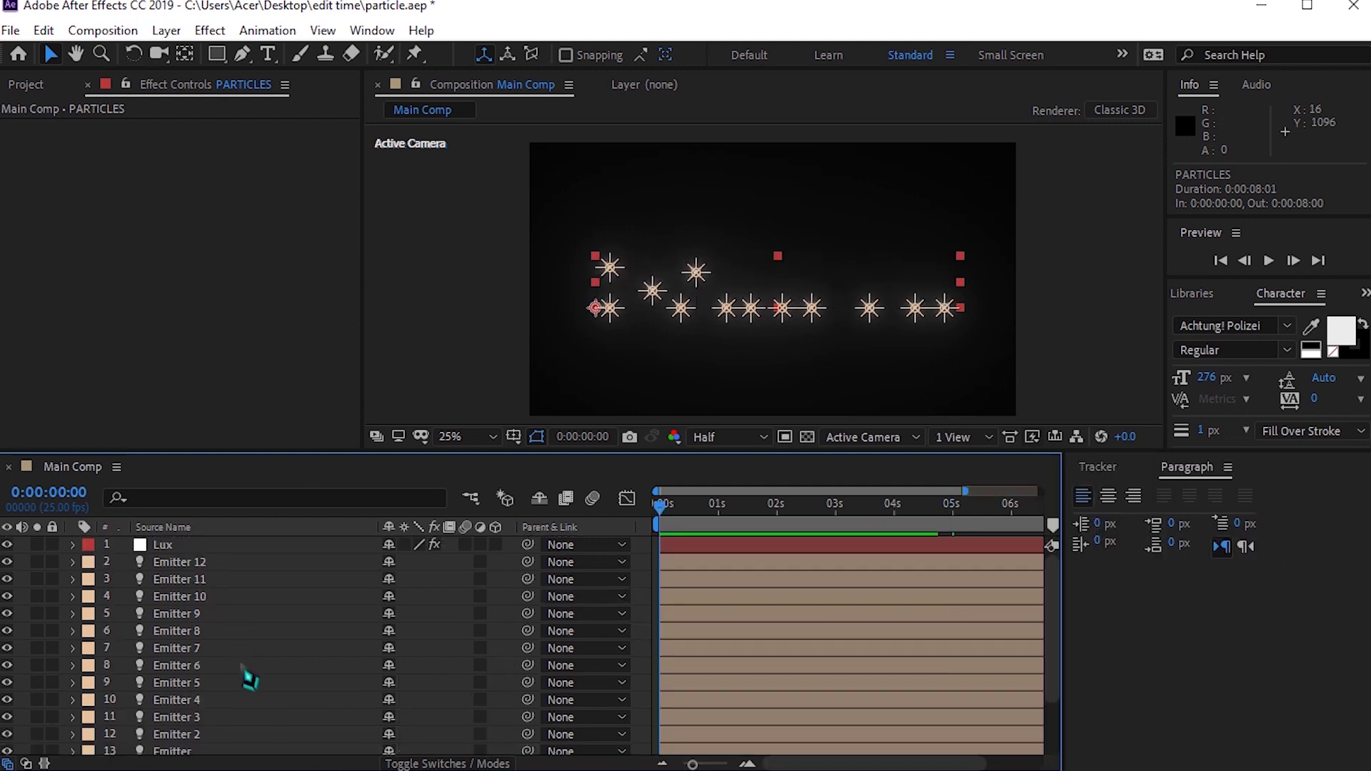
- Show Opacity for the Lux and Particles layers and place Lux directly above Particles
scroll(246, 675, down, 3)
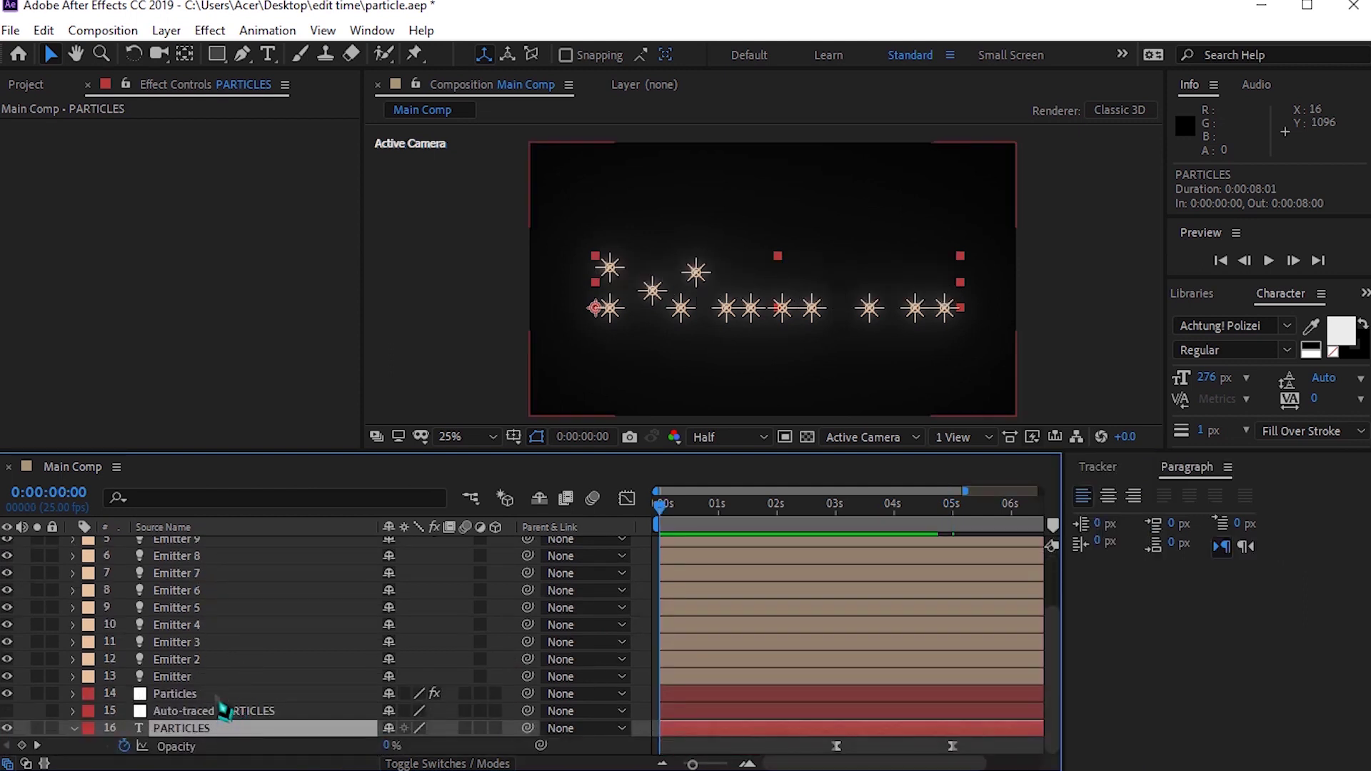
scroll(215, 696, up, 3)
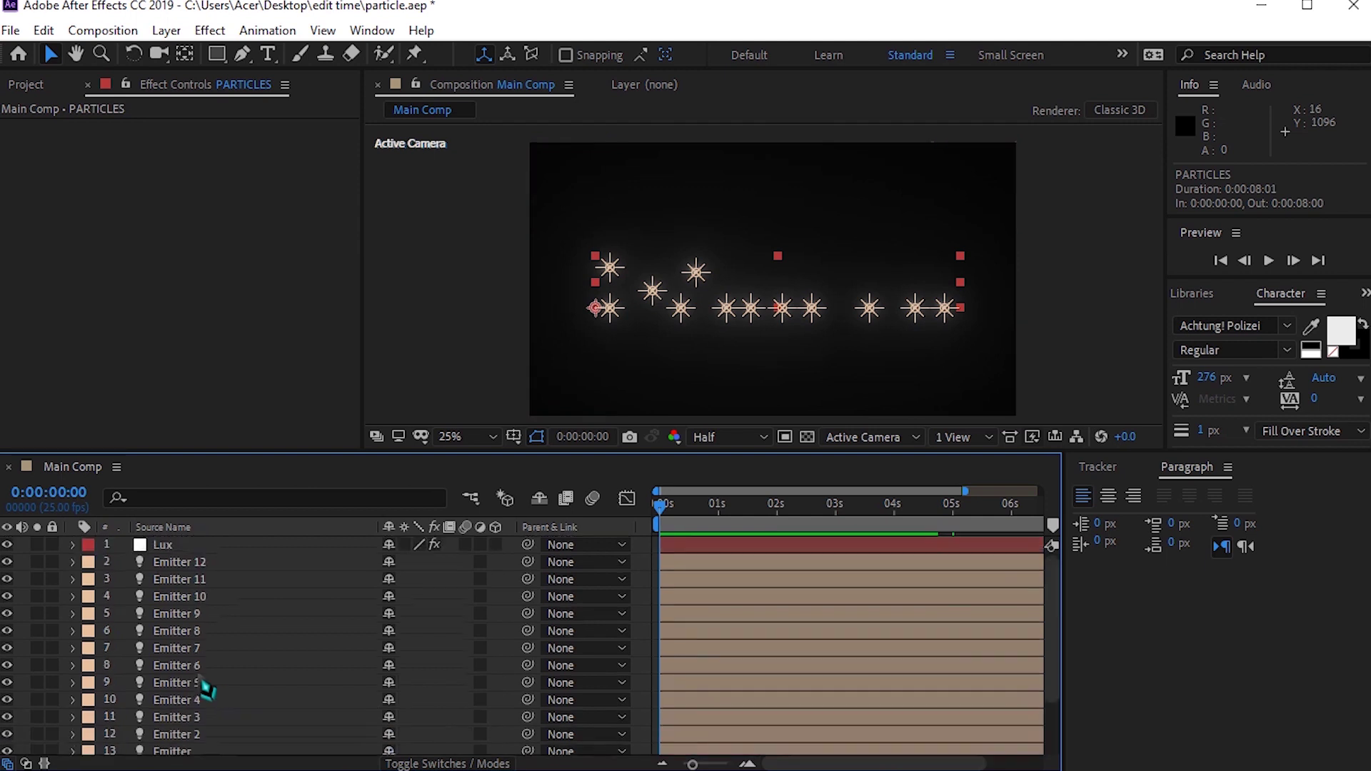
click(190, 545)
scroll(218, 642, down, 3)
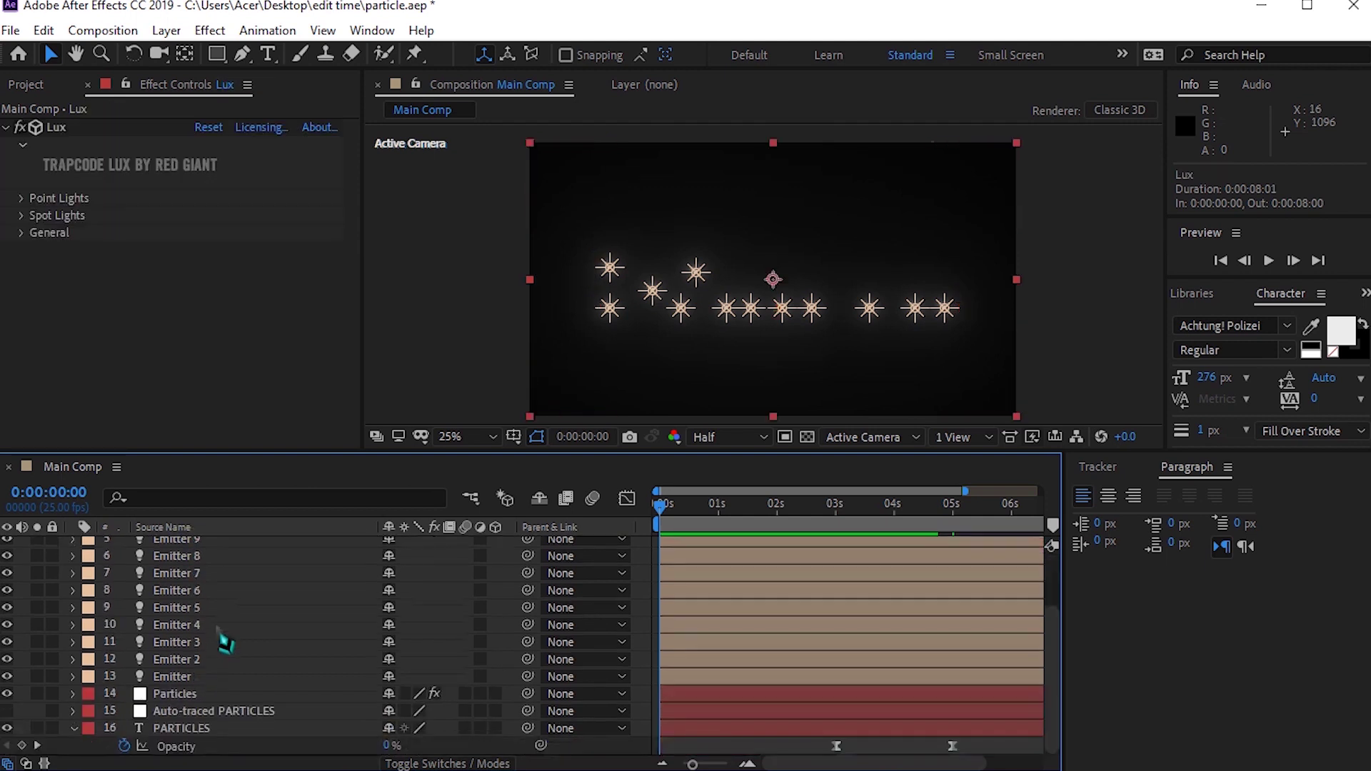
ctrl+click(200, 694)
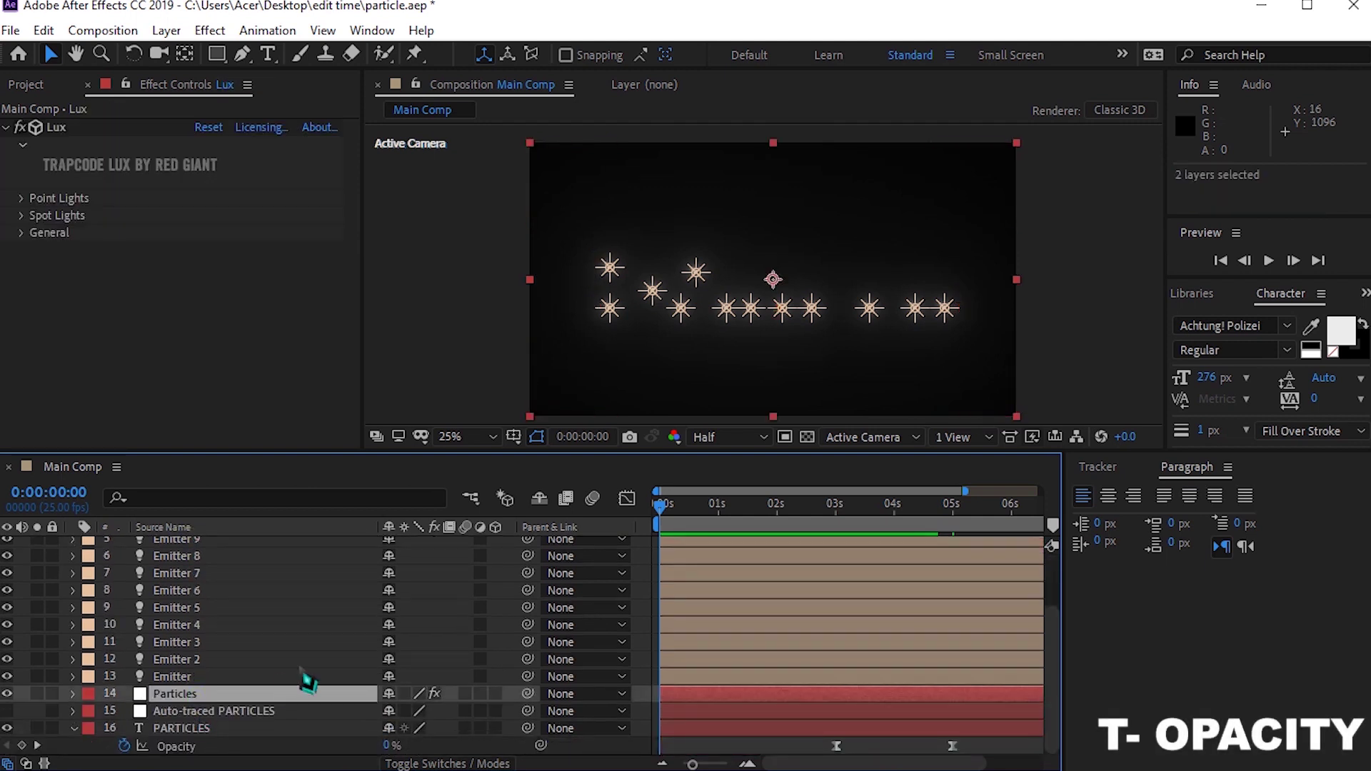
key(t)
scroll(308, 682, up, 3)
drag(252, 550, 348, 663)
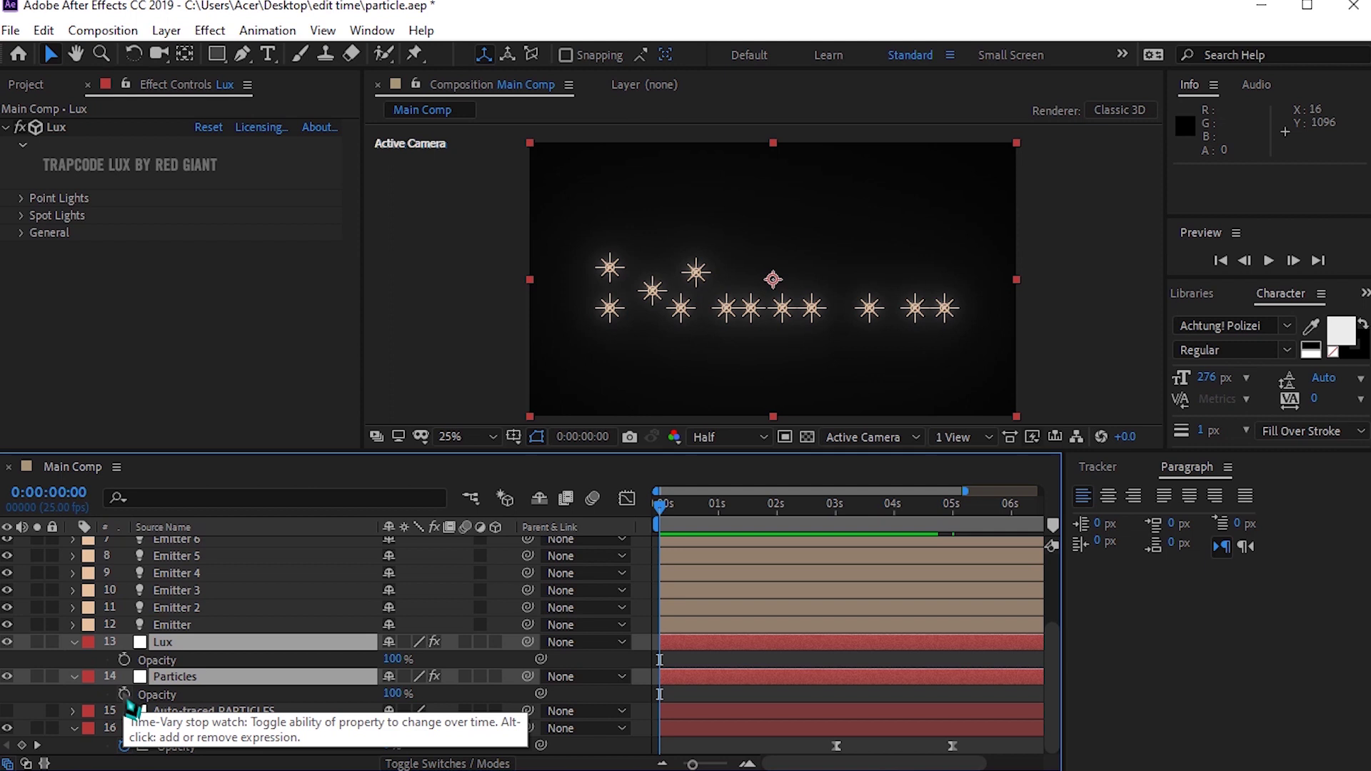
drag(163, 678, 172, 675)
- Keyframe Lux and Particles opacity: 0% at start, 100% near 1 second, 42% at 0:00:04:21
click(124, 659)
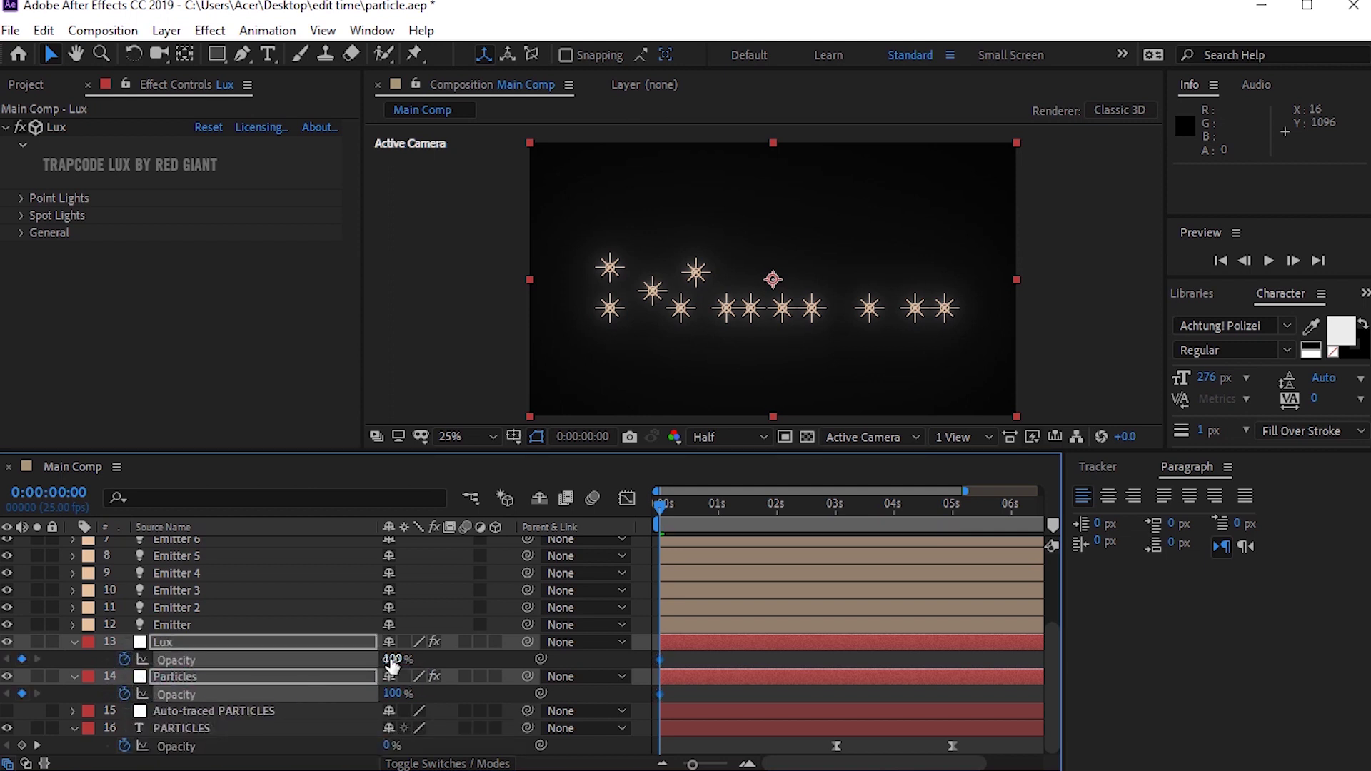
drag(299, 673, 275, 675)
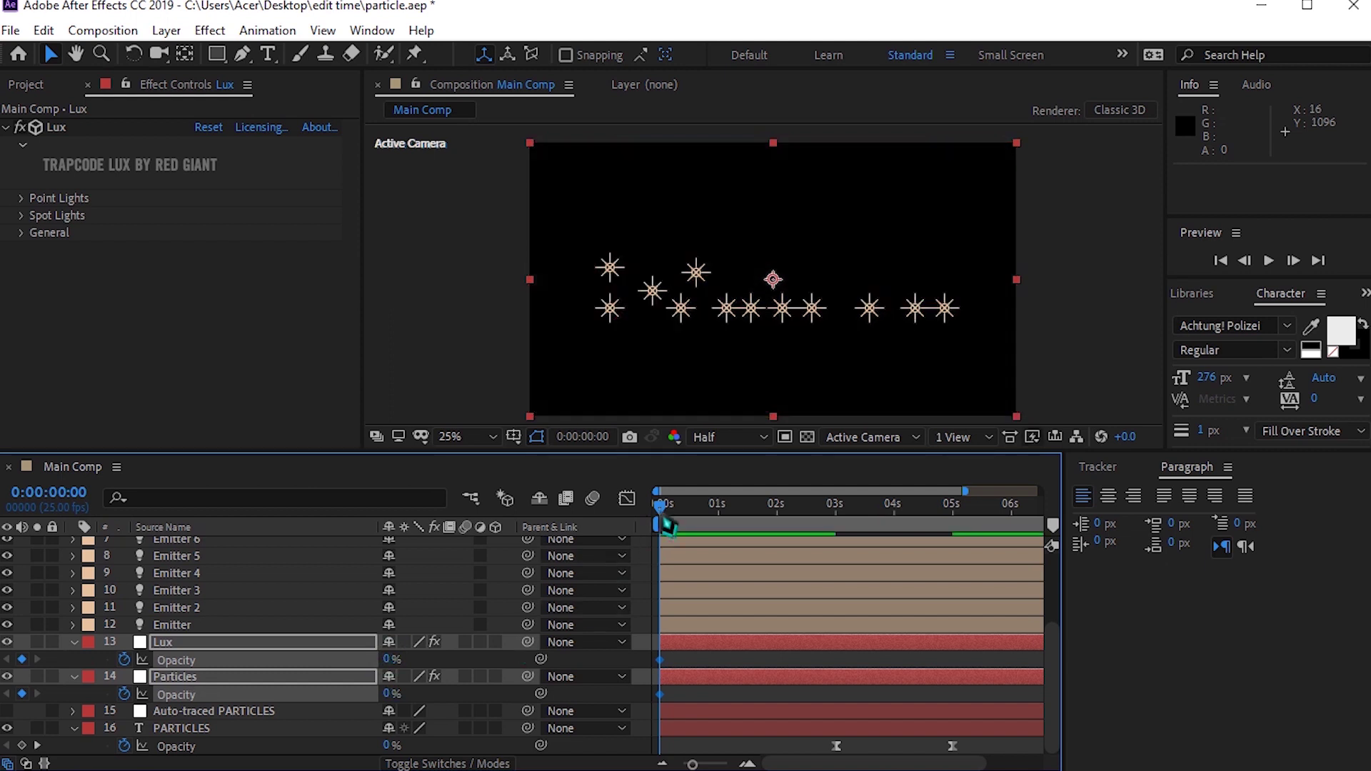
mouse_move(678, 518)
mouse_down()
mouse_move(721, 545)
mouse_move(708, 544)
mouse_up()
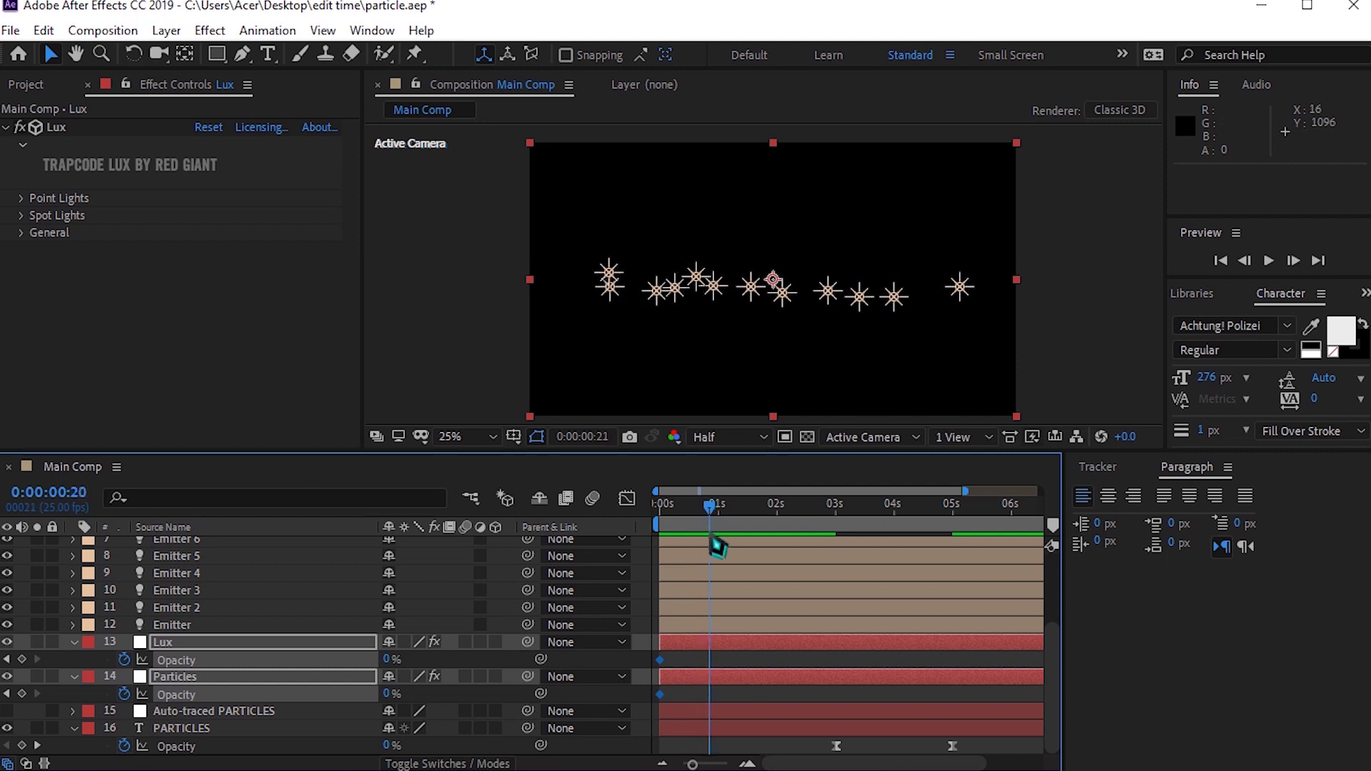
drag(482, 661, 636, 661)
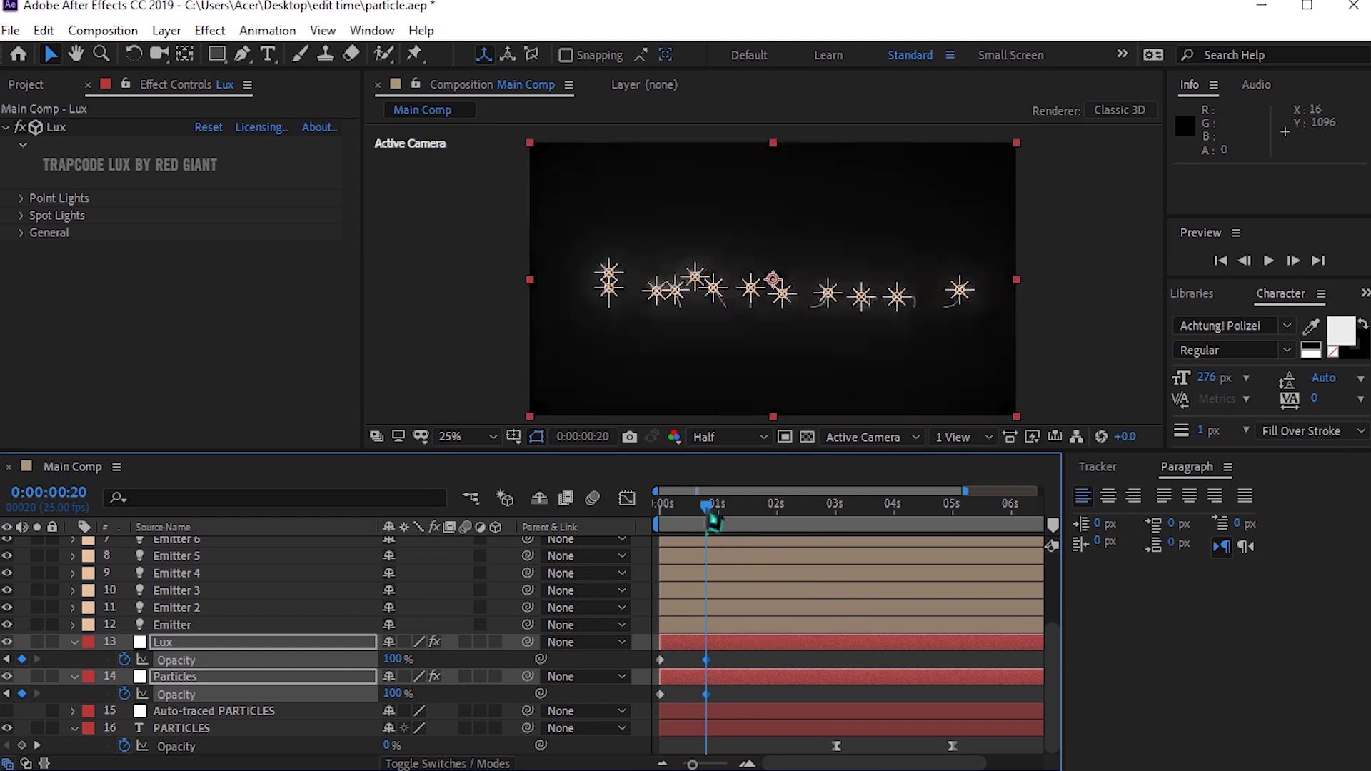
drag(741, 524, 879, 552)
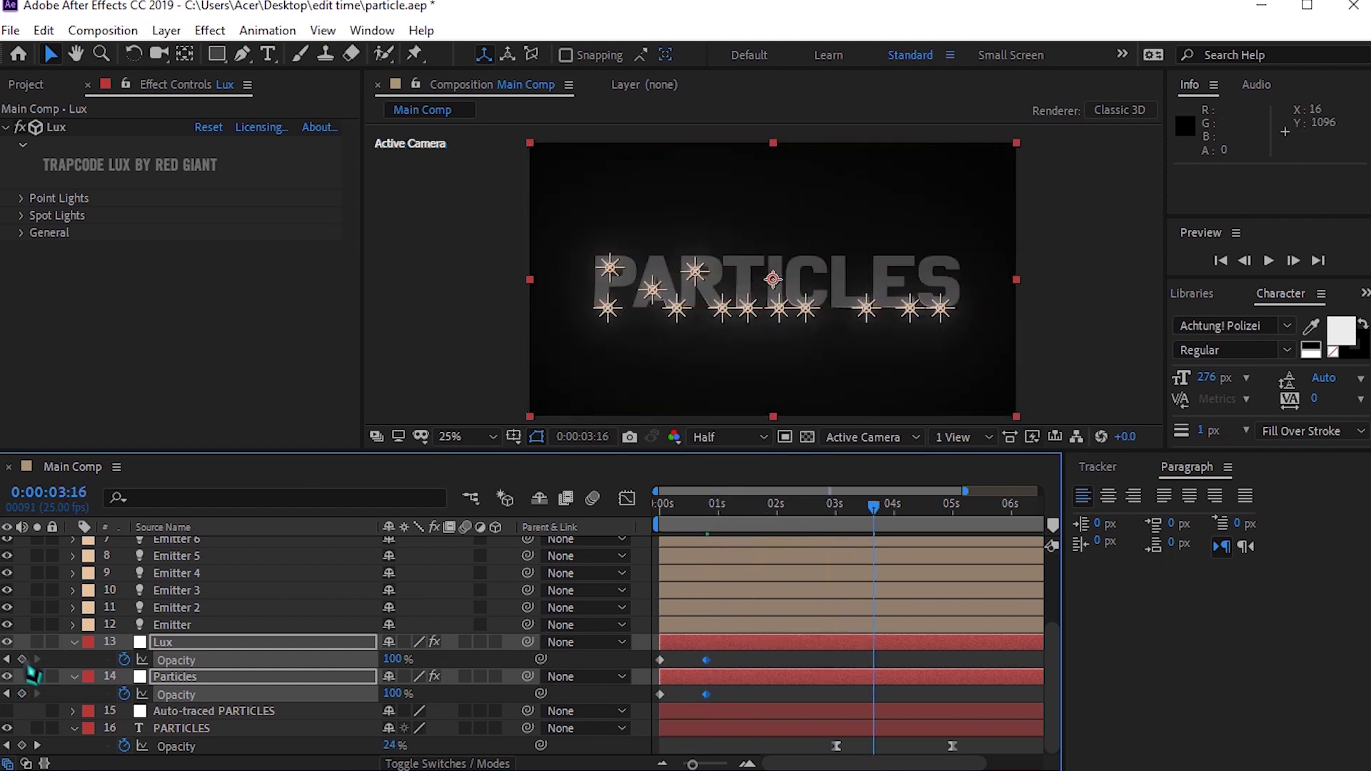
drag(888, 513, 942, 532)
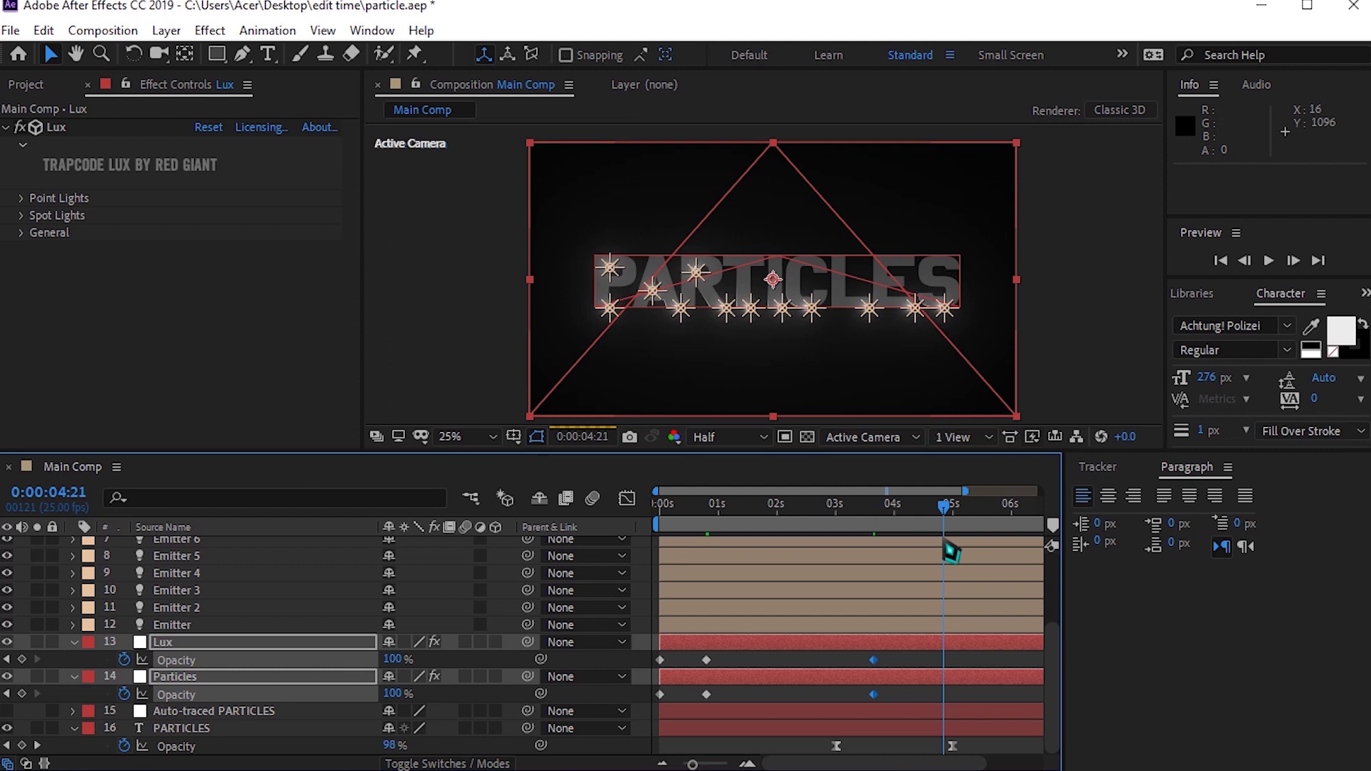
drag(946, 555, 949, 554)
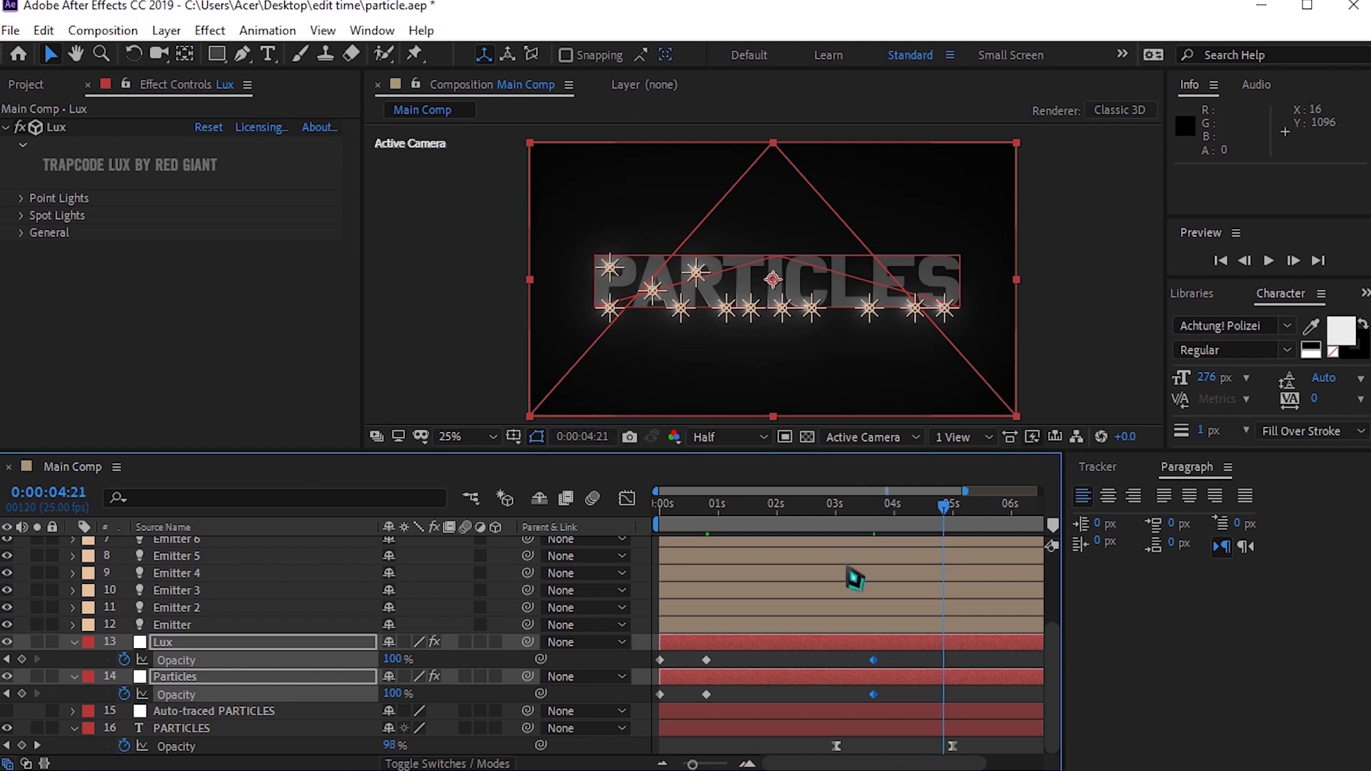
drag(351, 661, 303, 627)
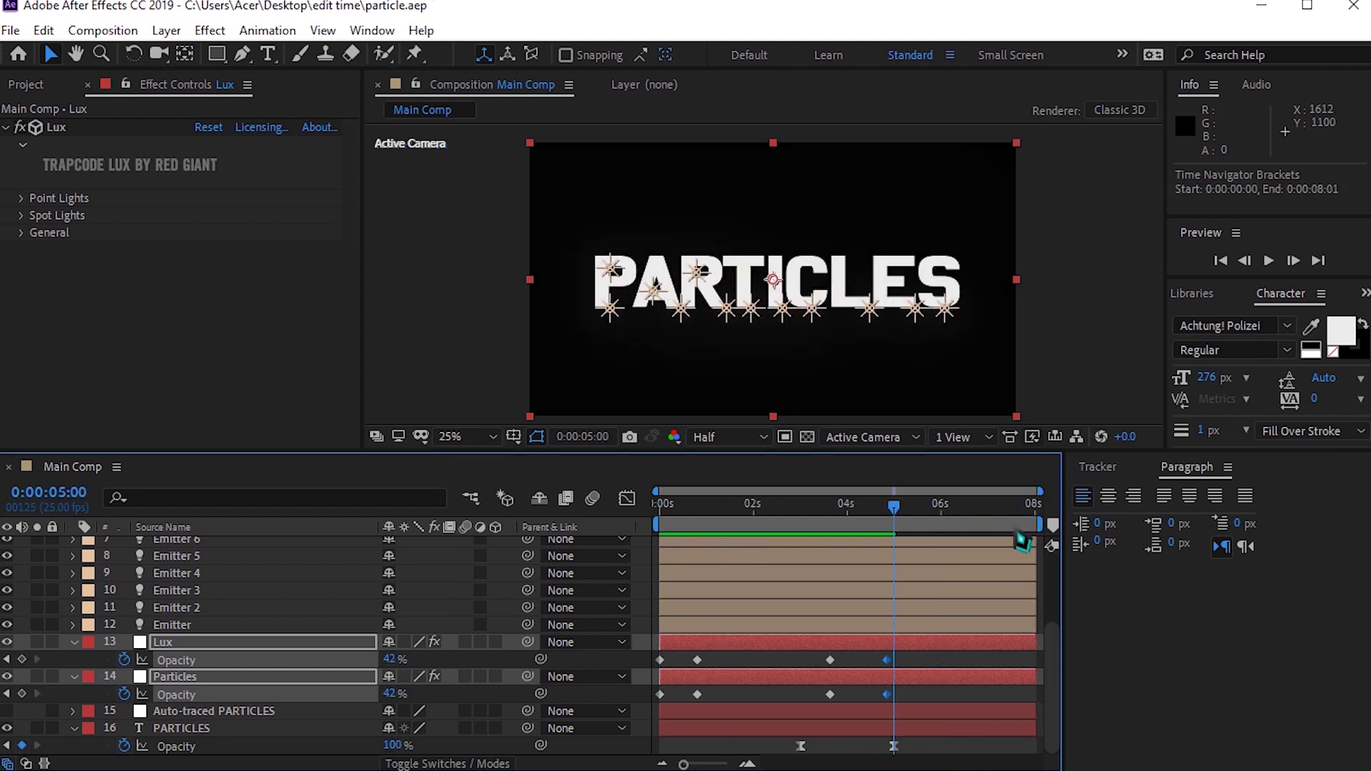
- End the work area at about 5 seconds and play the finished title animation
drag(1042, 525, 917, 525)
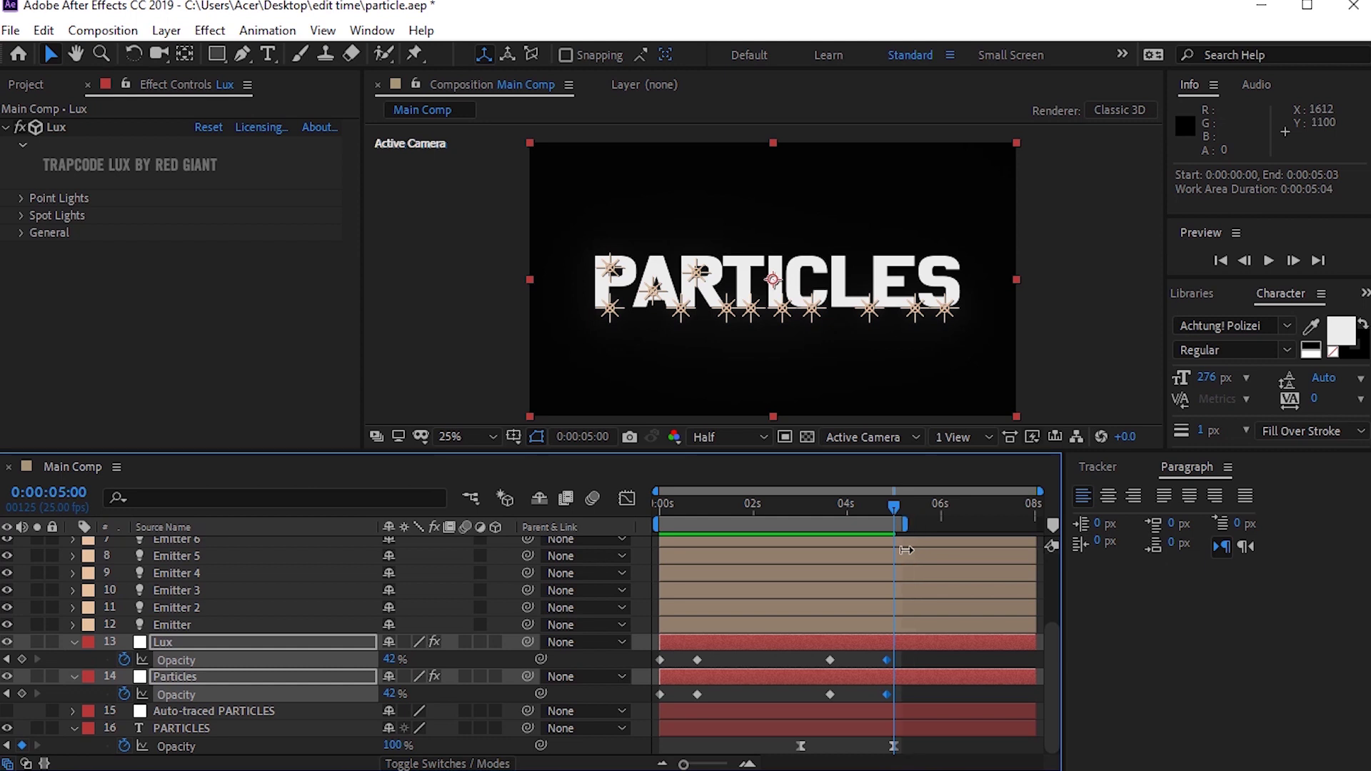
key(space)
key(space)
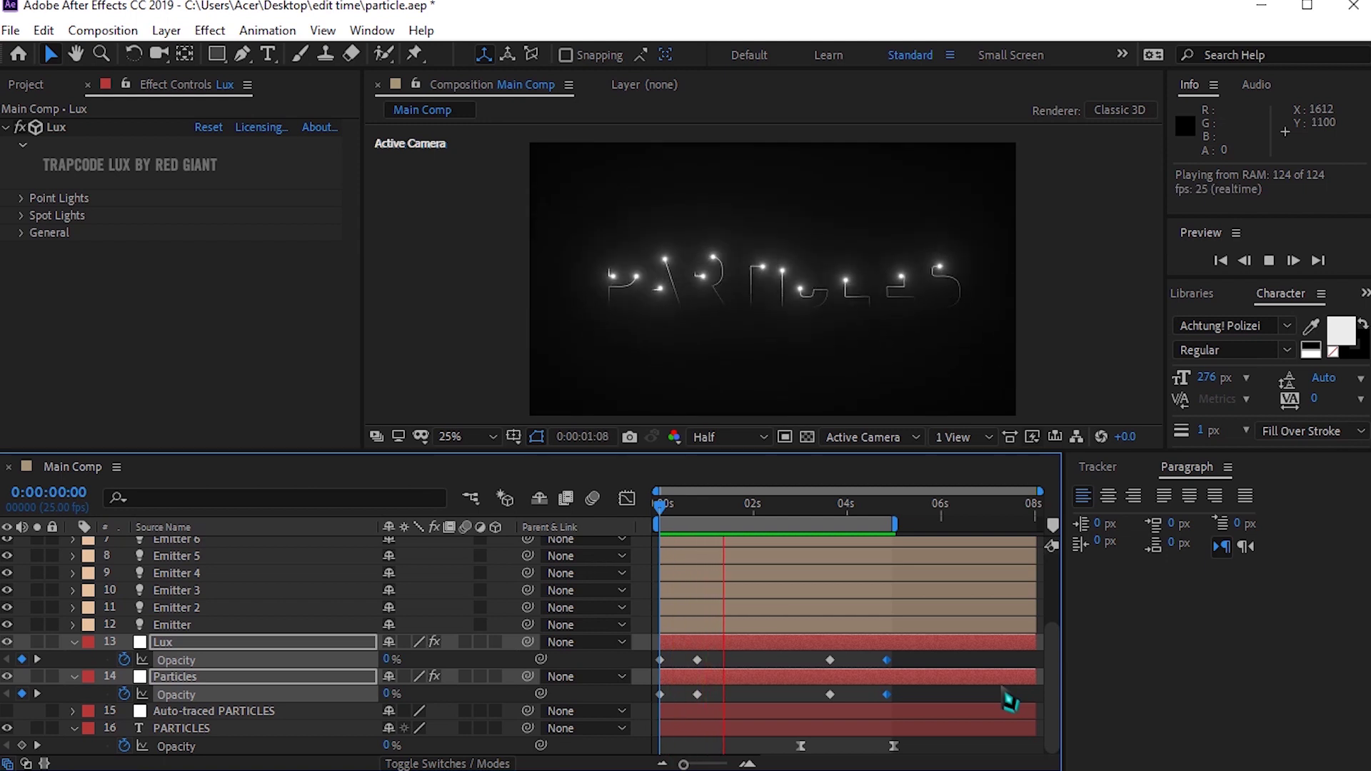